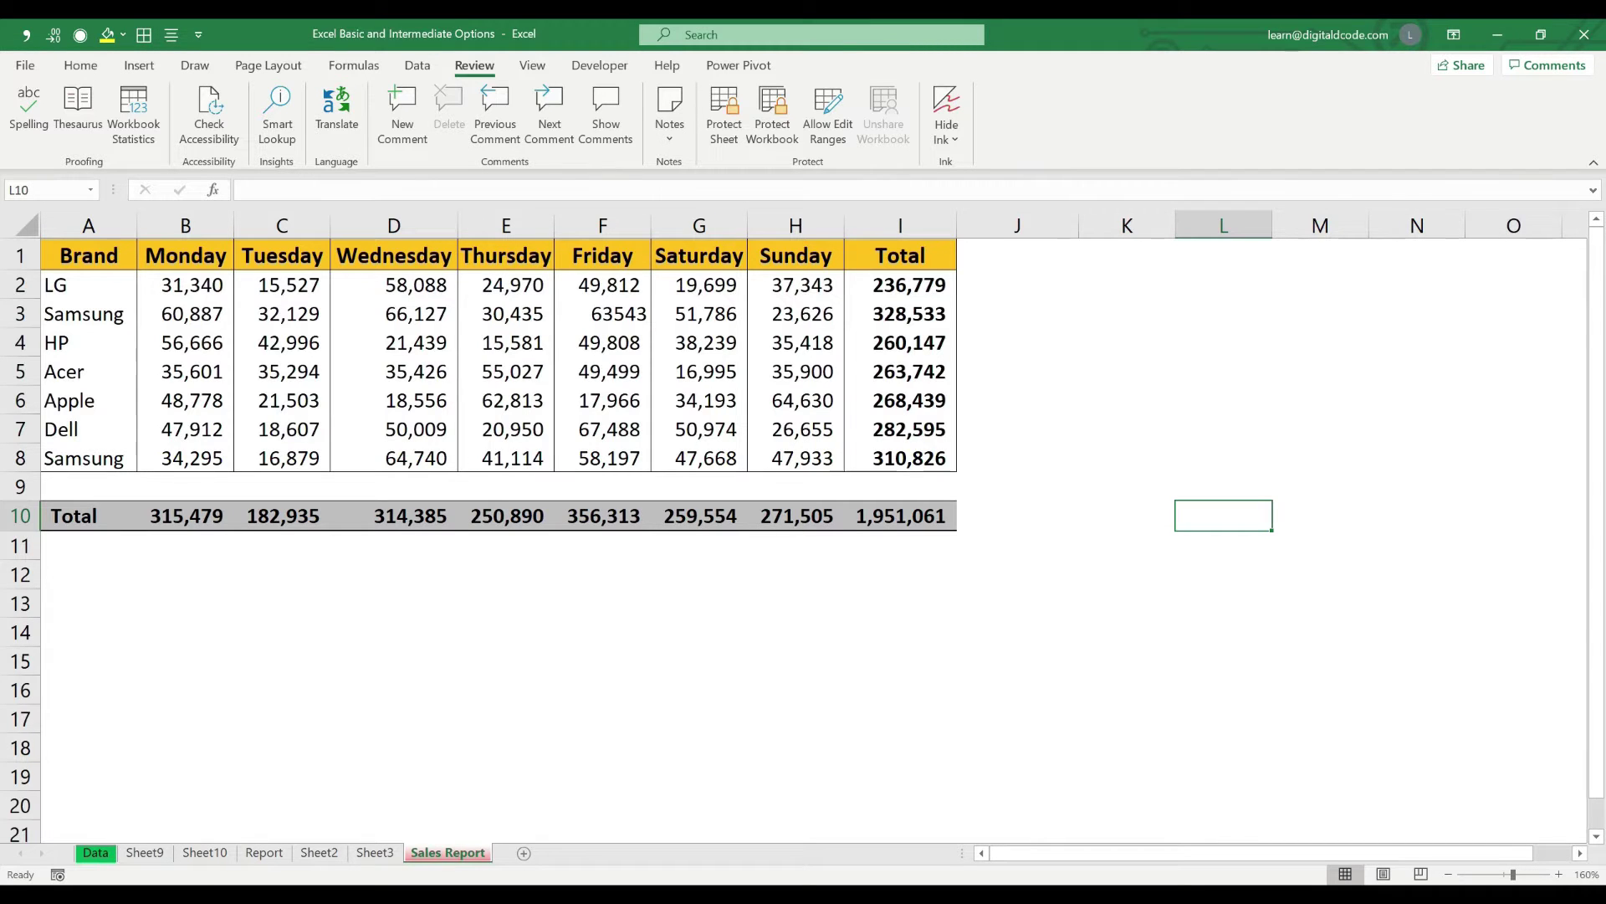
Add a note to Acer's Saturday sales in cell G5 with the text "Low Sales".
{"action": "left_click", "coordinate": [699, 285]}
{"action": "left_click", "coordinate": [699, 372]}
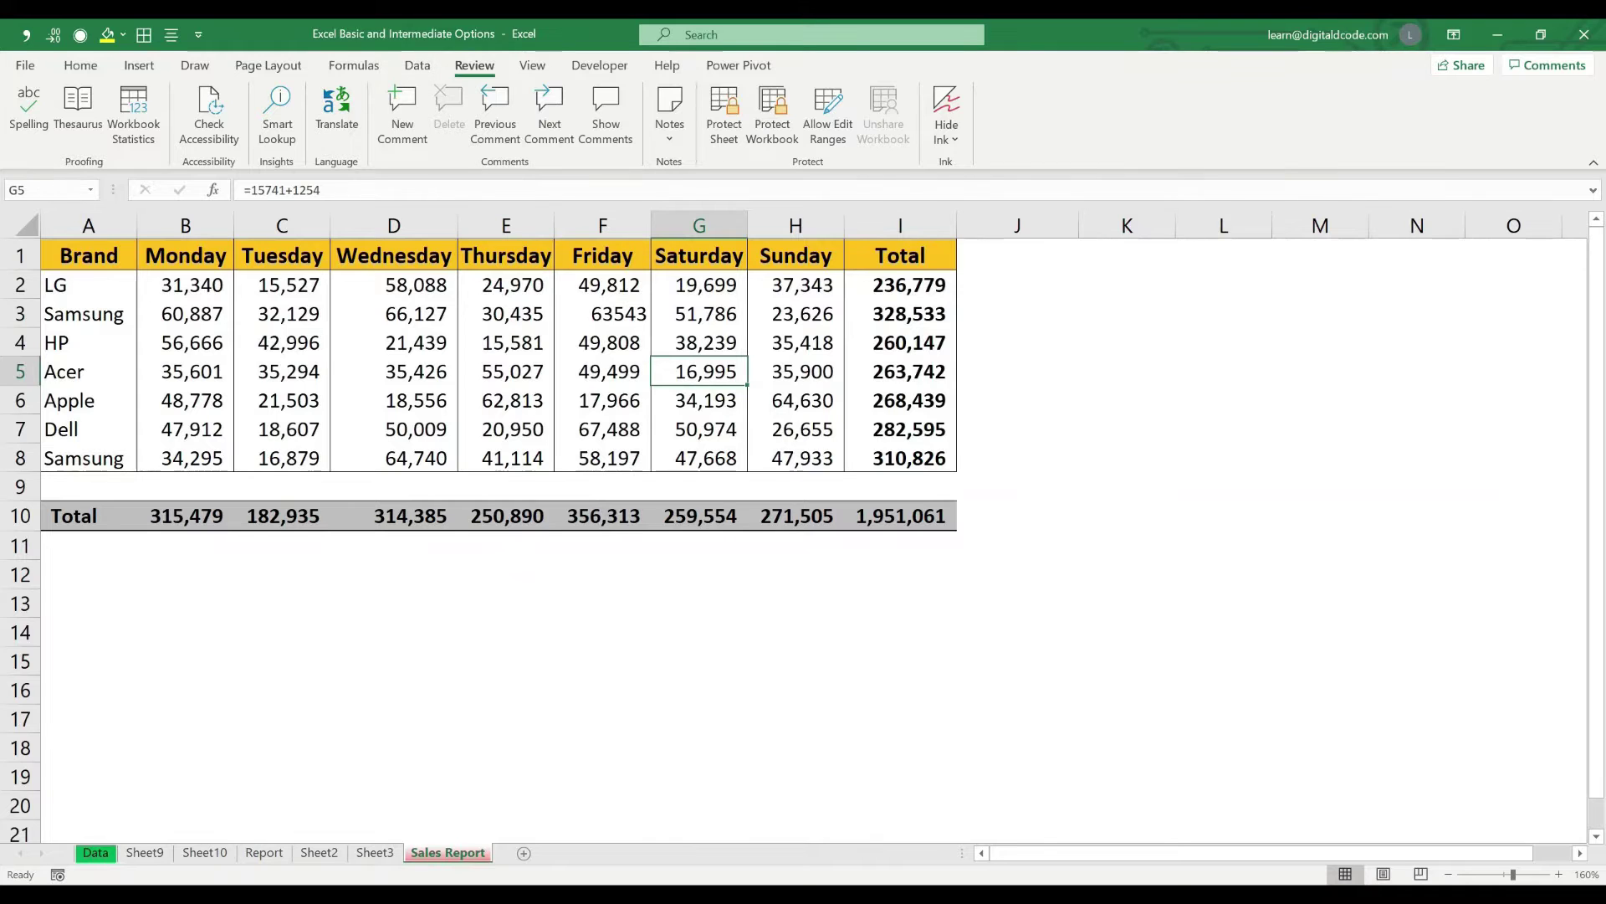
{"action": "left_click", "coordinate": [669, 113]}
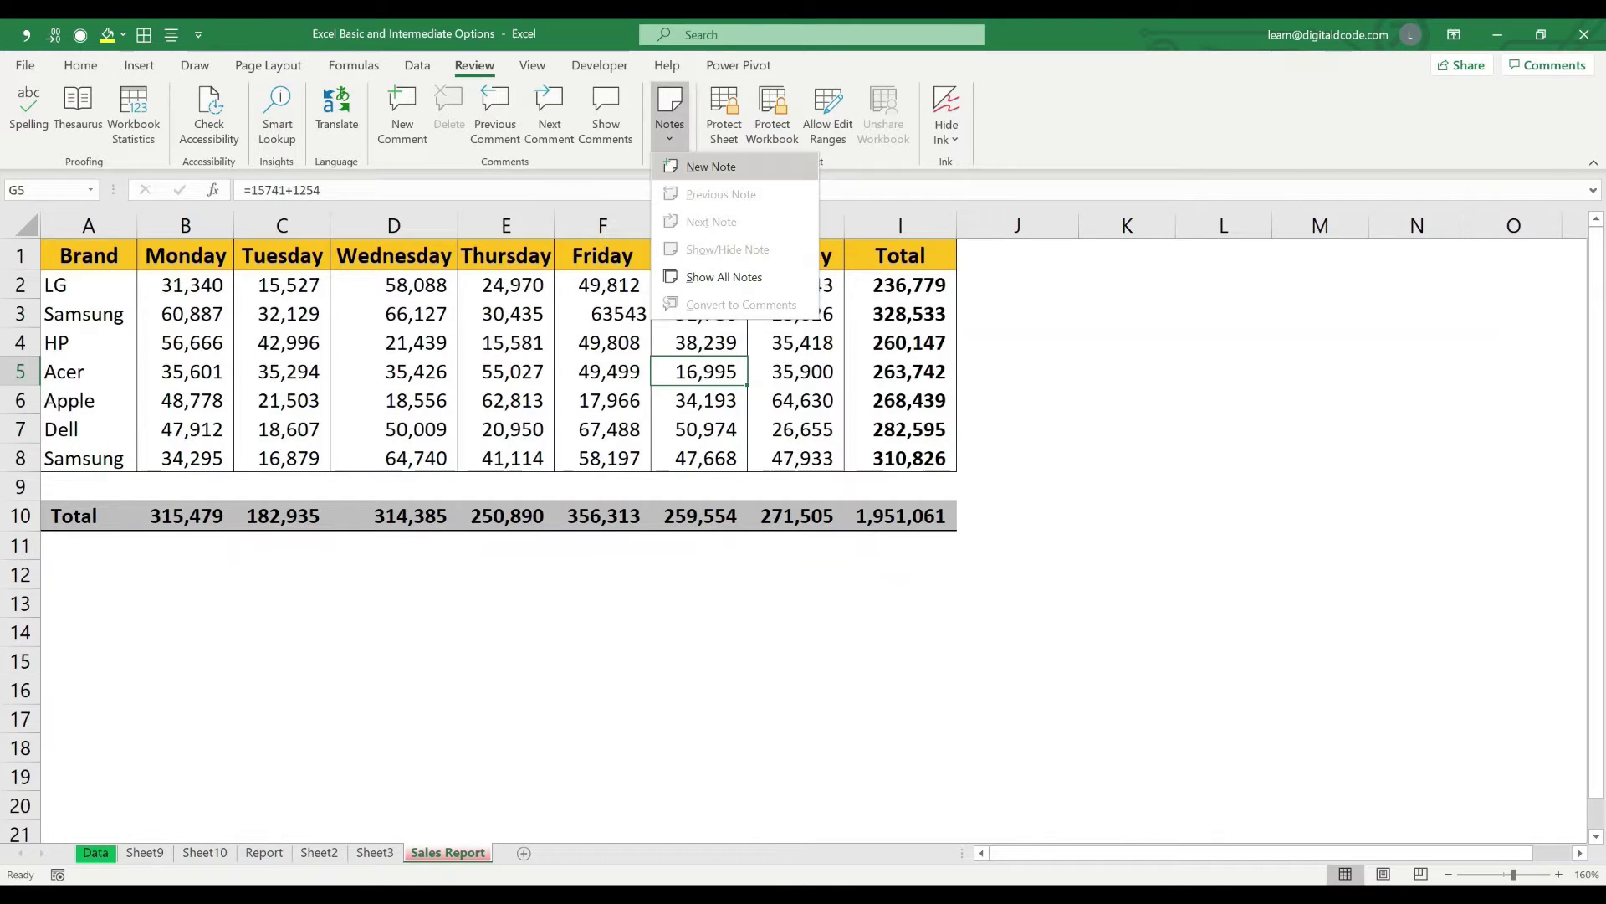
{"action": "left_click", "coordinate": [711, 166]}
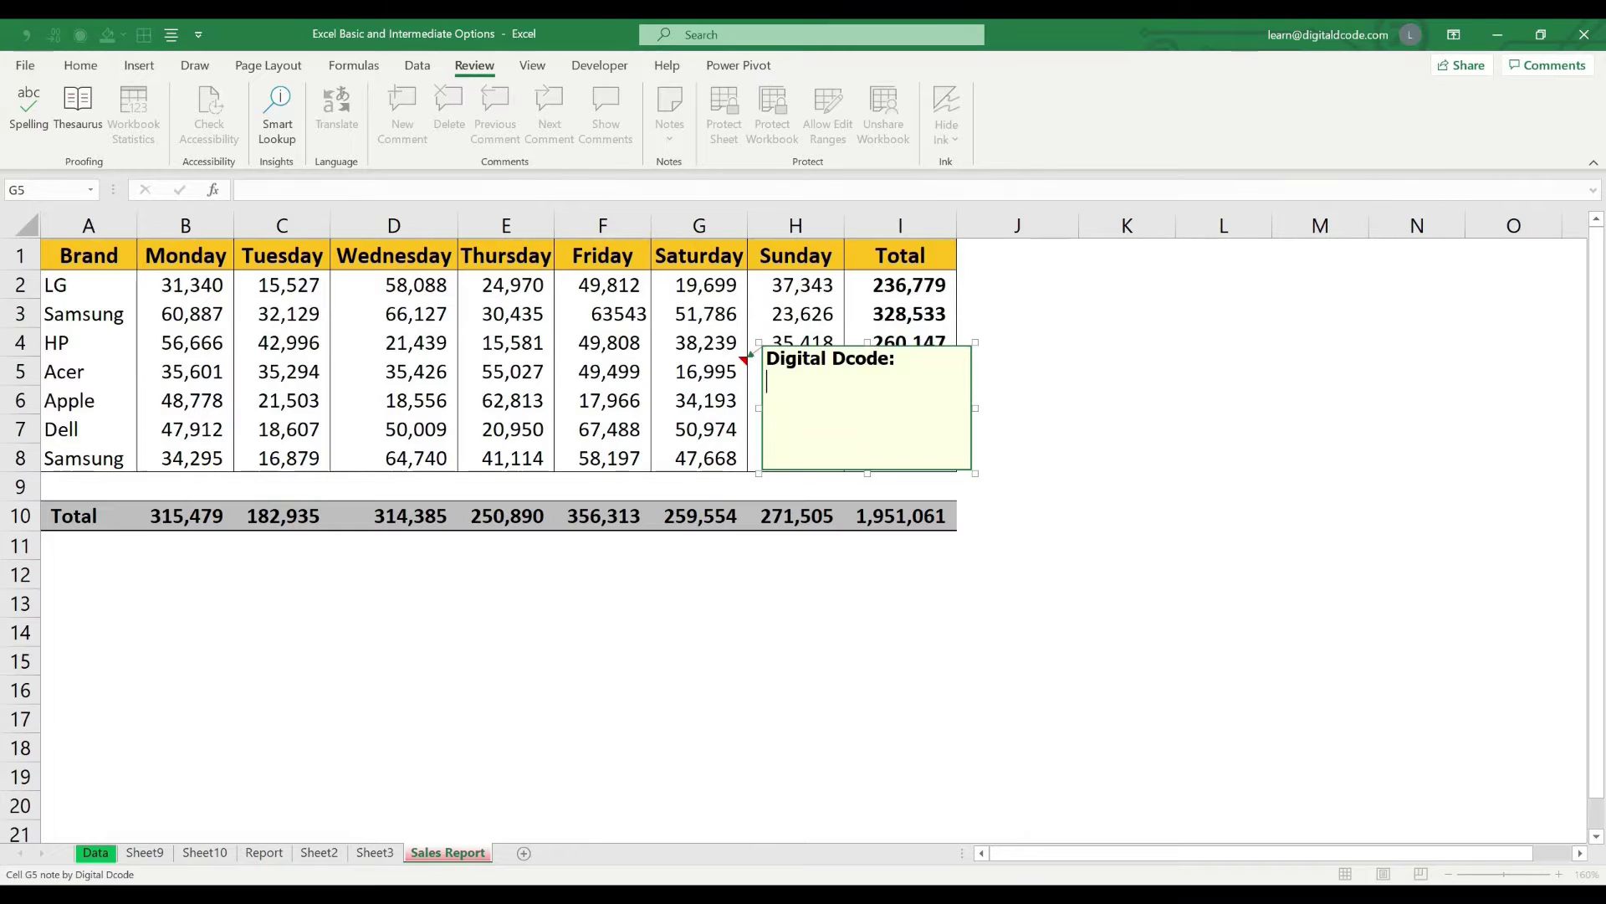
{"action": "key", "text": "ctrl+a"}
{"action": "key", "text": "Right"}
{"action": "key", "text": "Return"}
{"action": "type", "text": "Low Sales"}
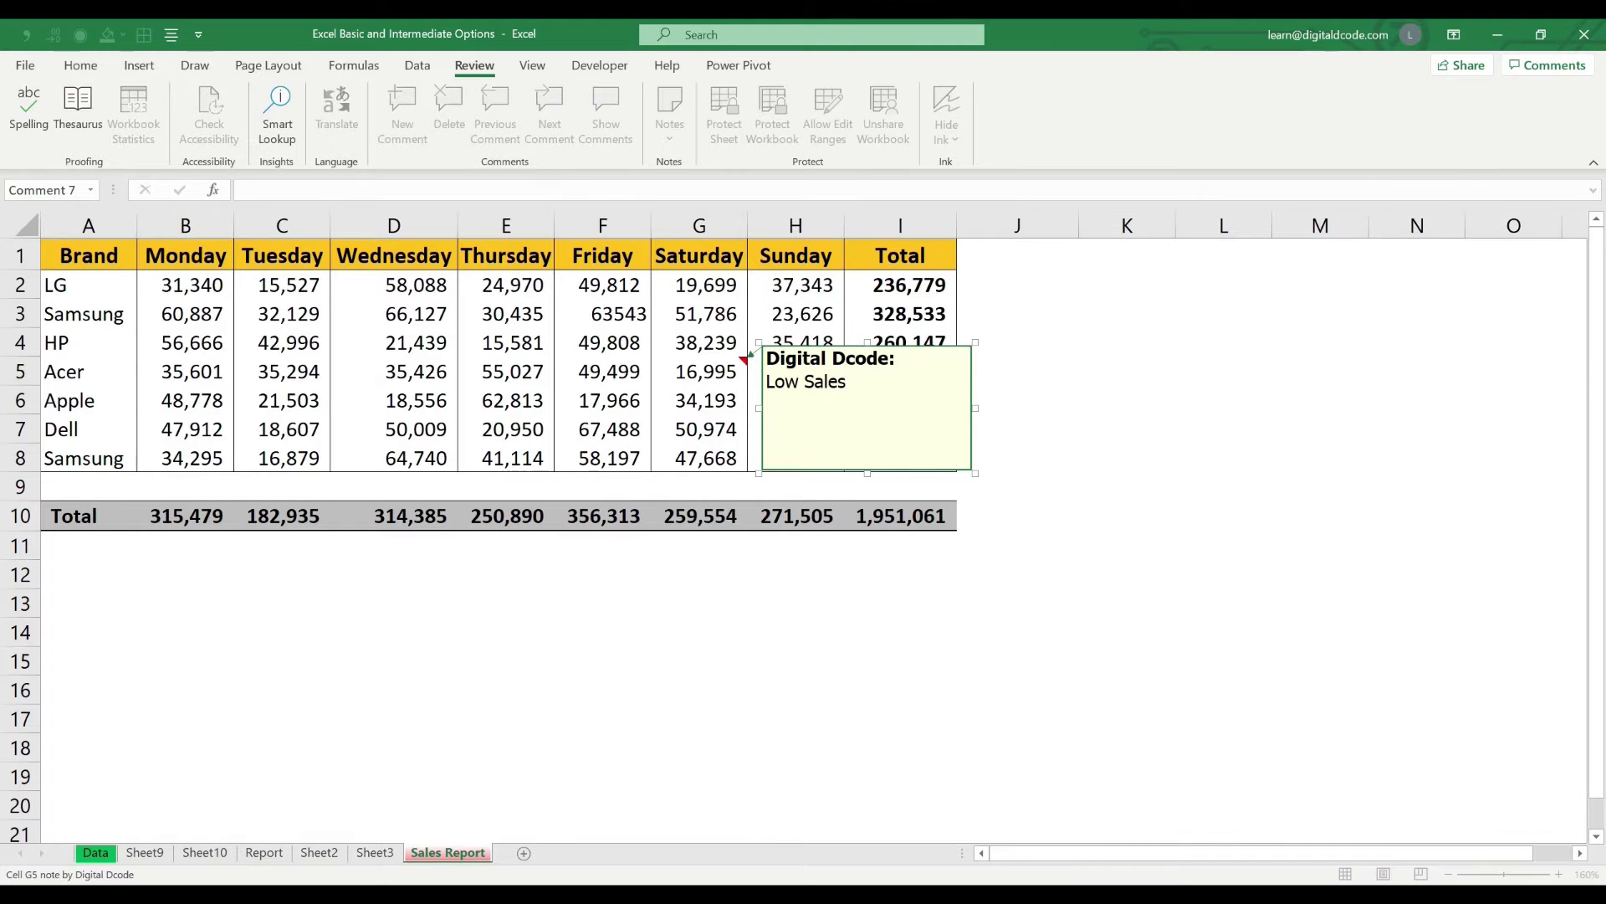
Add the lines "Action 1" and "Action 2" to the G5 note and finish editing it.
{"action": "key", "text": "Return"}
{"action": "type", "text": "Actioan"}
{"action": "key", "text": "BackSpace"}
{"action": "key", "text": "BackSpace"}
{"action": "key", "text": "BackSpace"}
{"action": "key", "text": "BackSpace"}
{"action": "type", "text": "ion 1"}
{"action": "key", "text": "Return"}
{"action": "type", "text": "Action 2"}
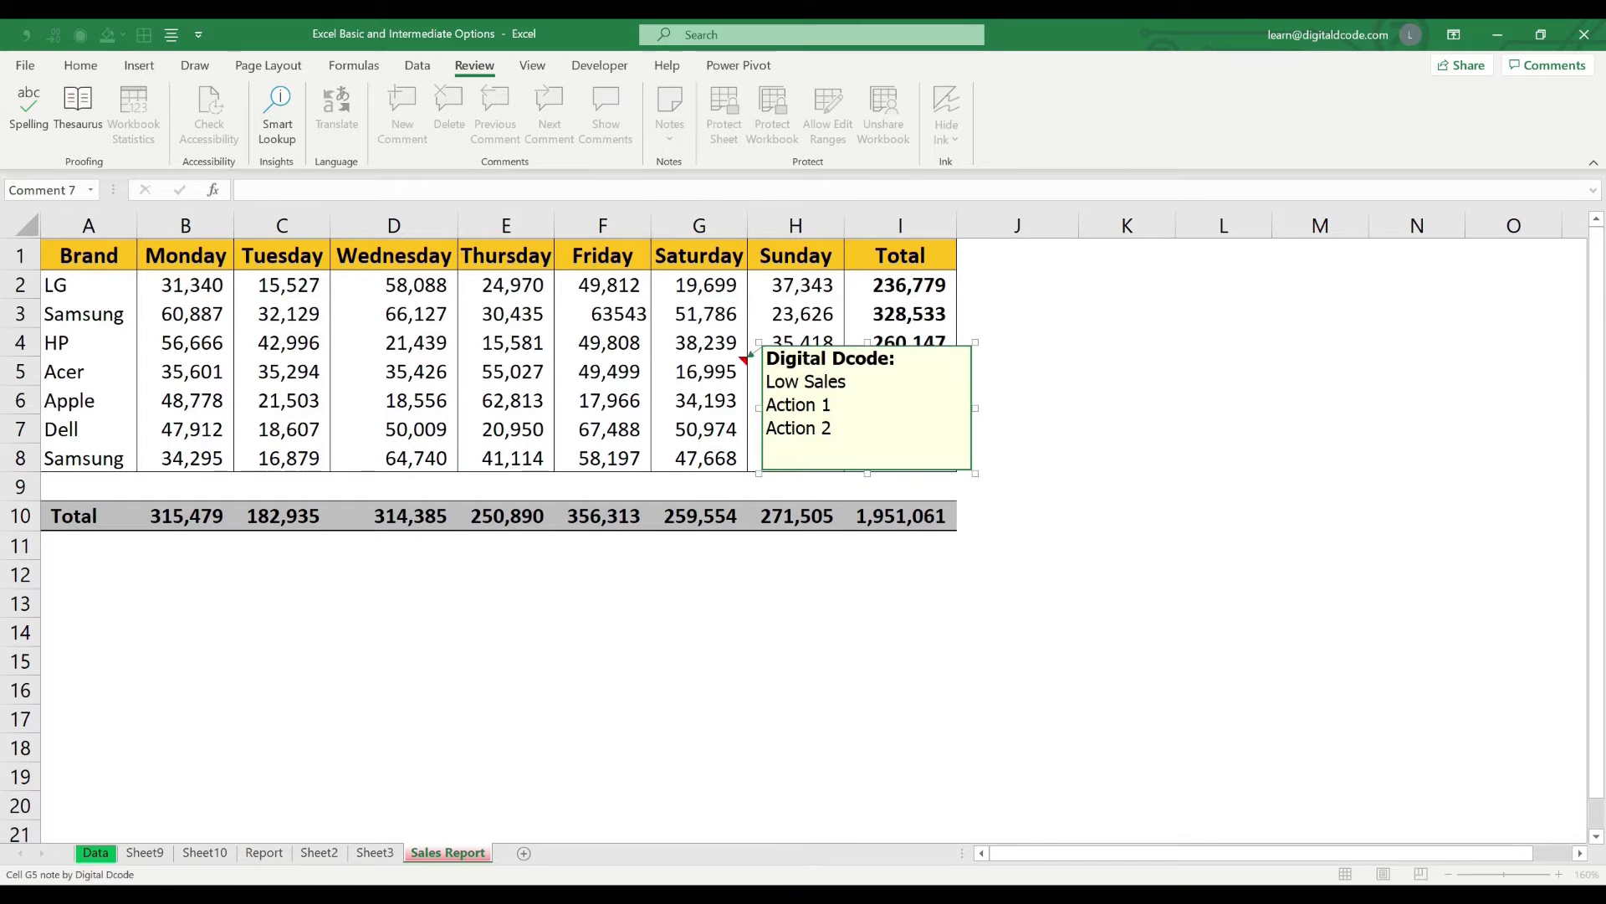
{"action": "key", "text": "Escape"}
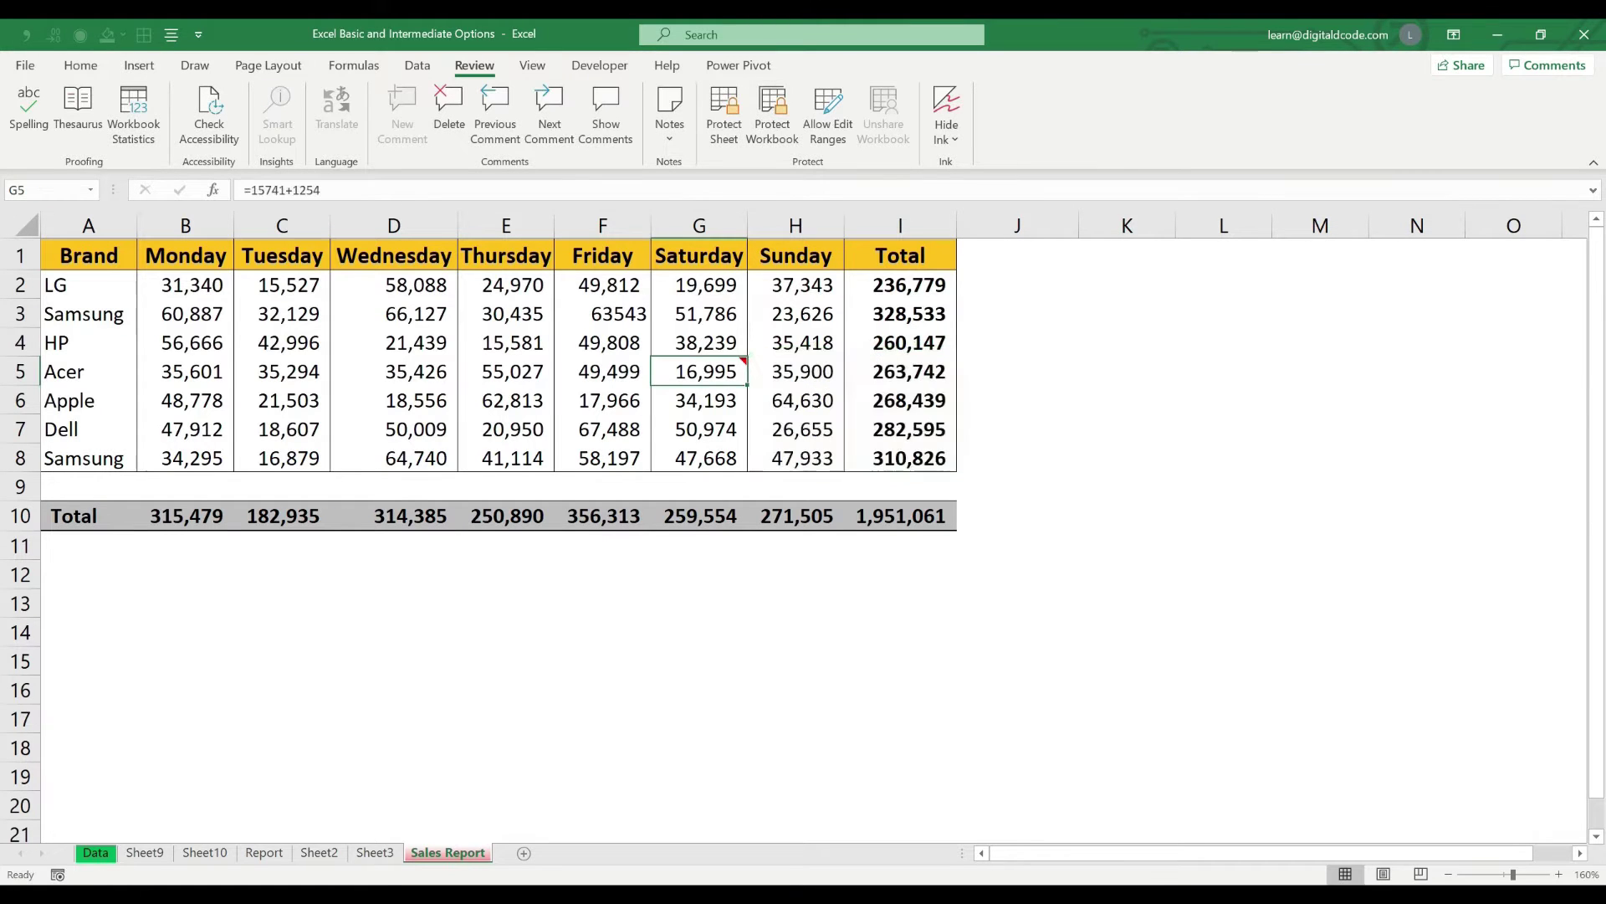
Change Apple's Friday sales in cell F6 to the formula =17966+2000.
{"action": "left_click", "coordinate": [603, 401]}
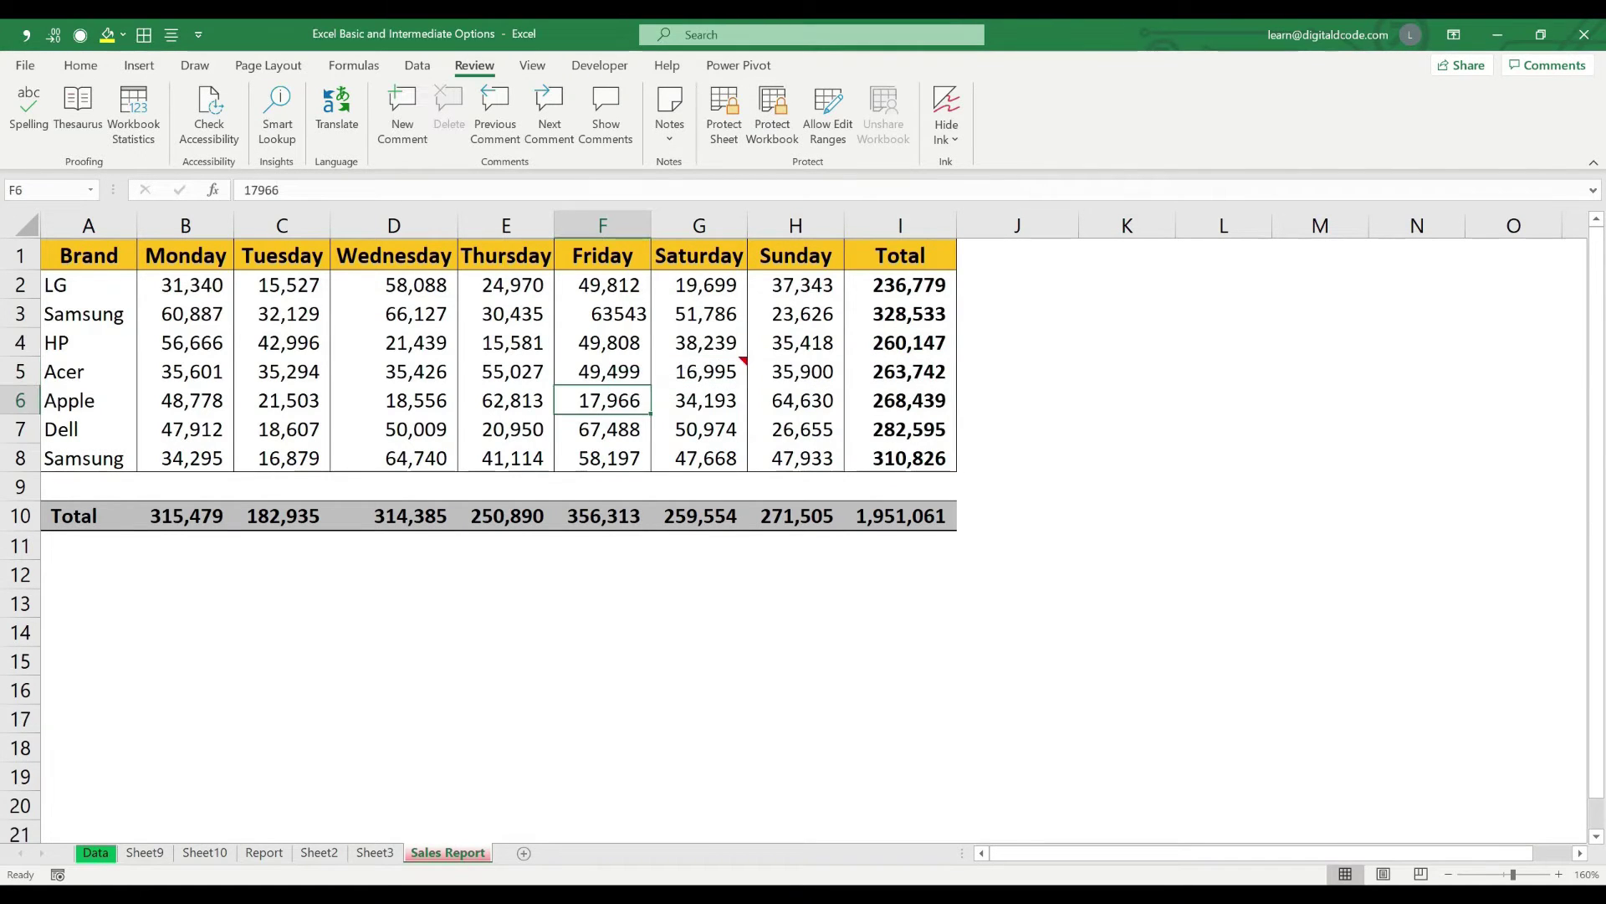
{"action": "key", "text": "F2"}
{"action": "key", "text": "Escape"}
{"action": "key", "text": "F2"}
{"action": "key", "text": "Home"}
{"action": "type", "text": "="}
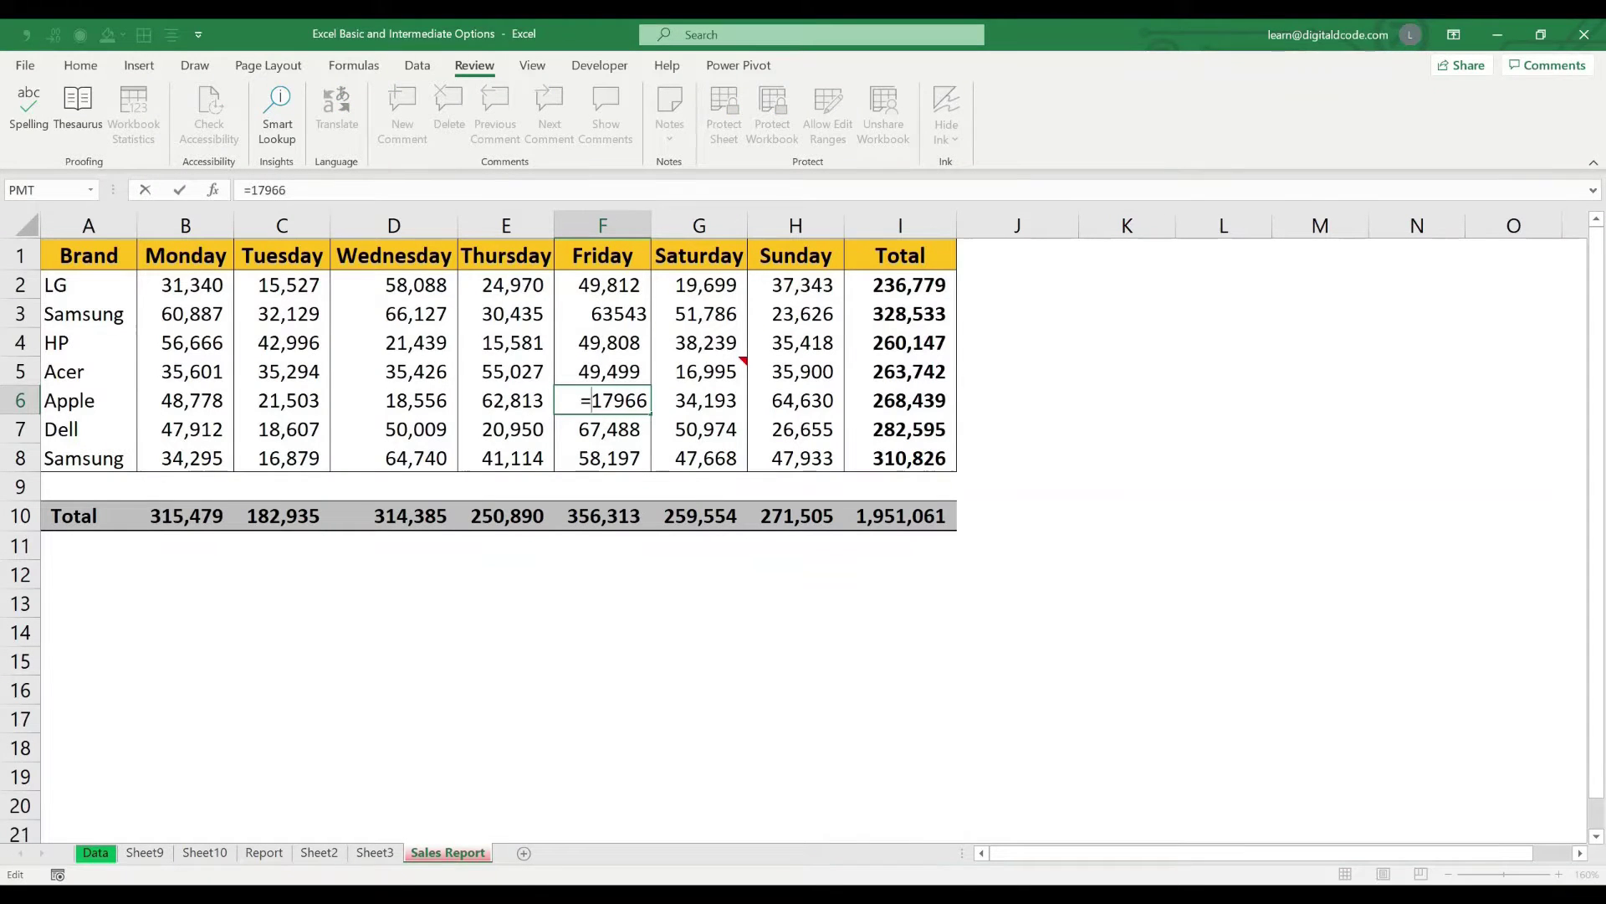
{"action": "key", "text": "End"}
{"action": "type", "text": "+2000"}
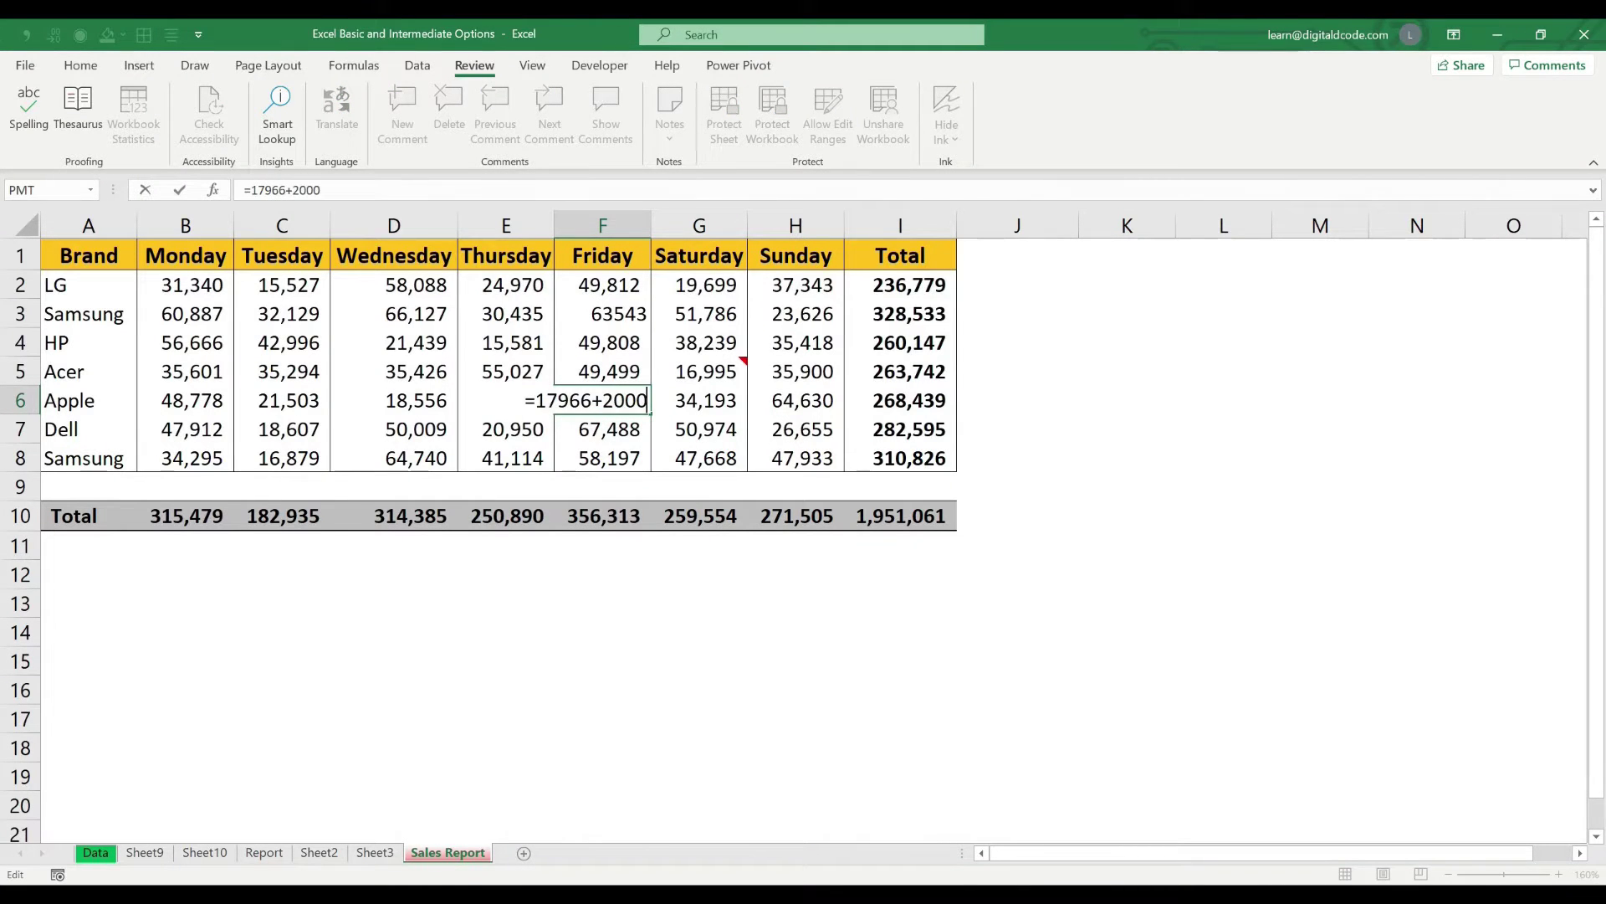
{"action": "key", "text": "Return"}
{"action": "key", "text": "Up"}
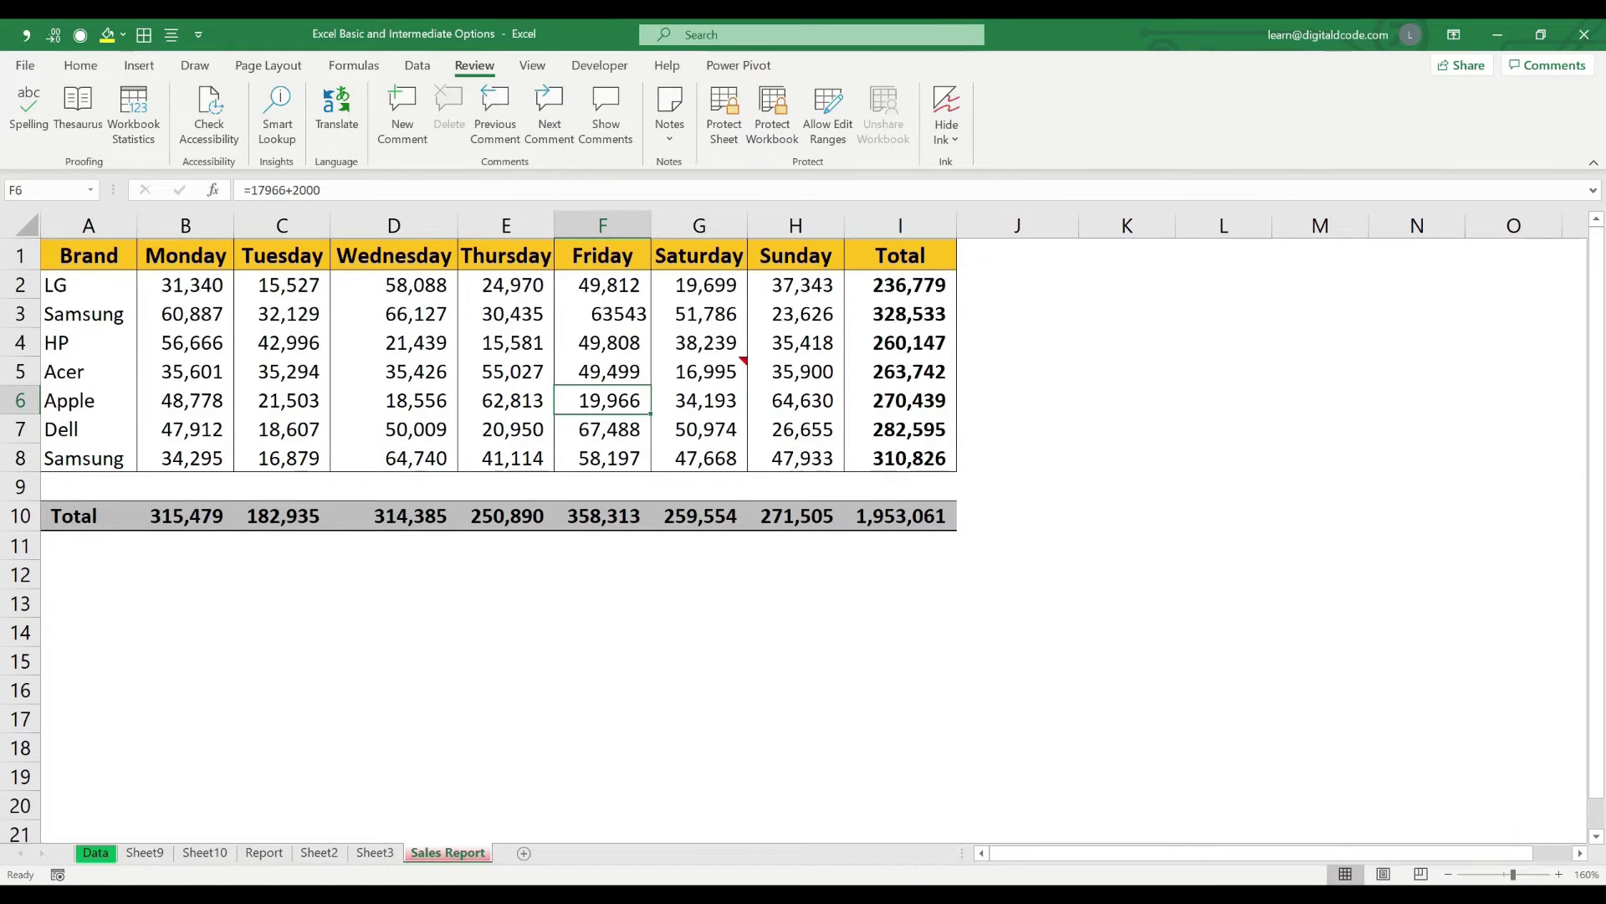
{"action": "left_click", "coordinate": [699, 631]}
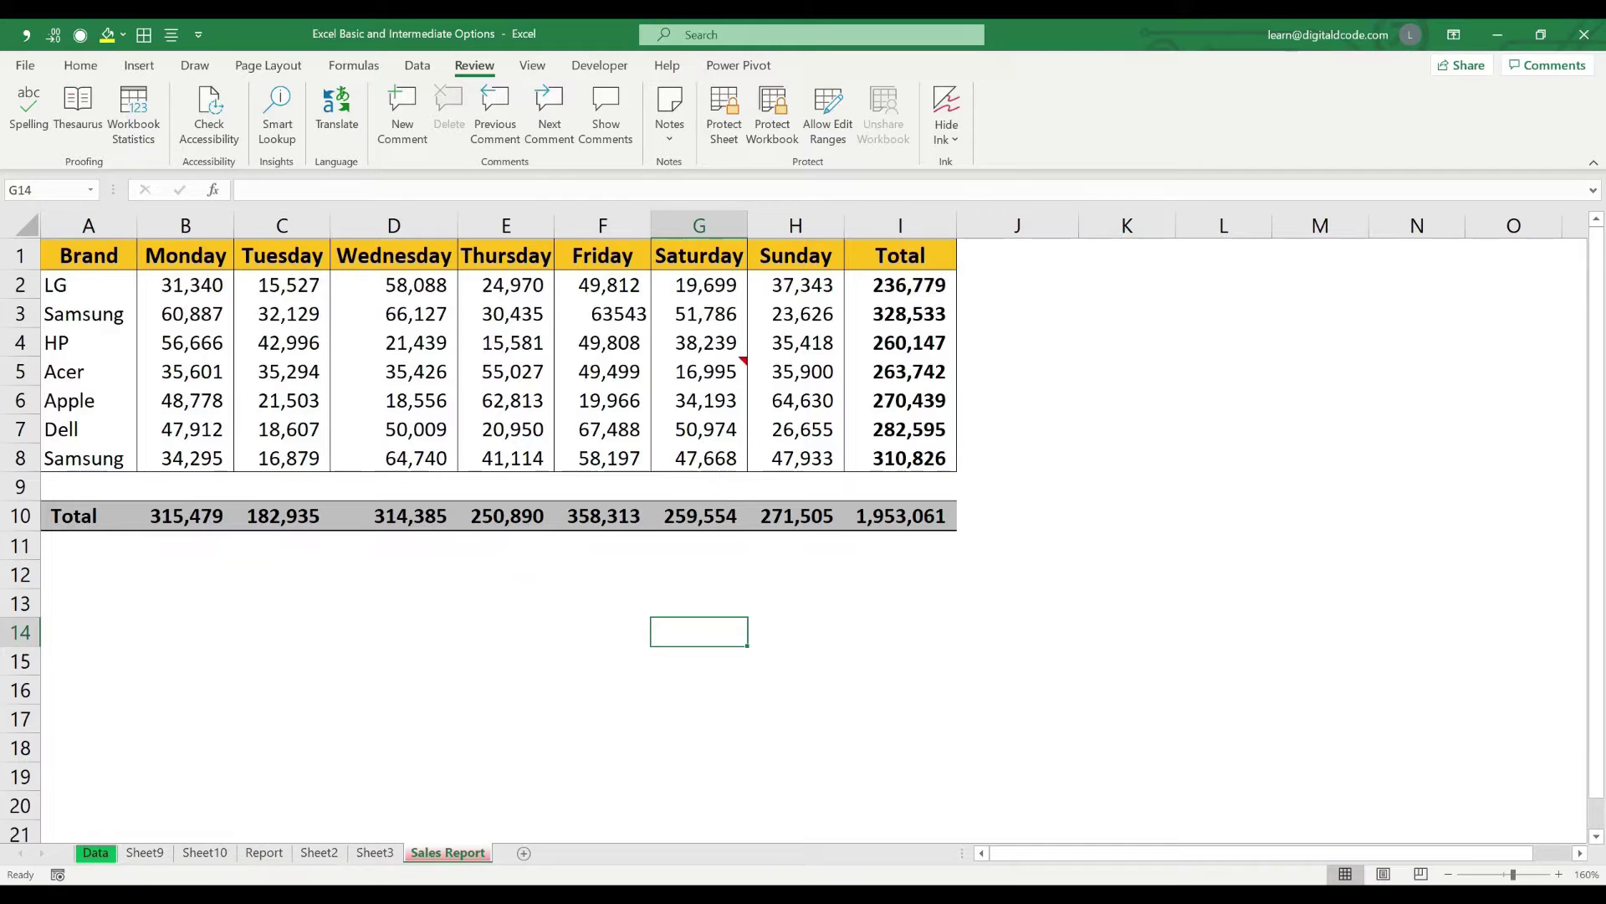
Add a note to cell F6 reading "Made Adjustment due to some reason" and check it on the cell.
{"action": "left_click", "coordinate": [603, 401]}
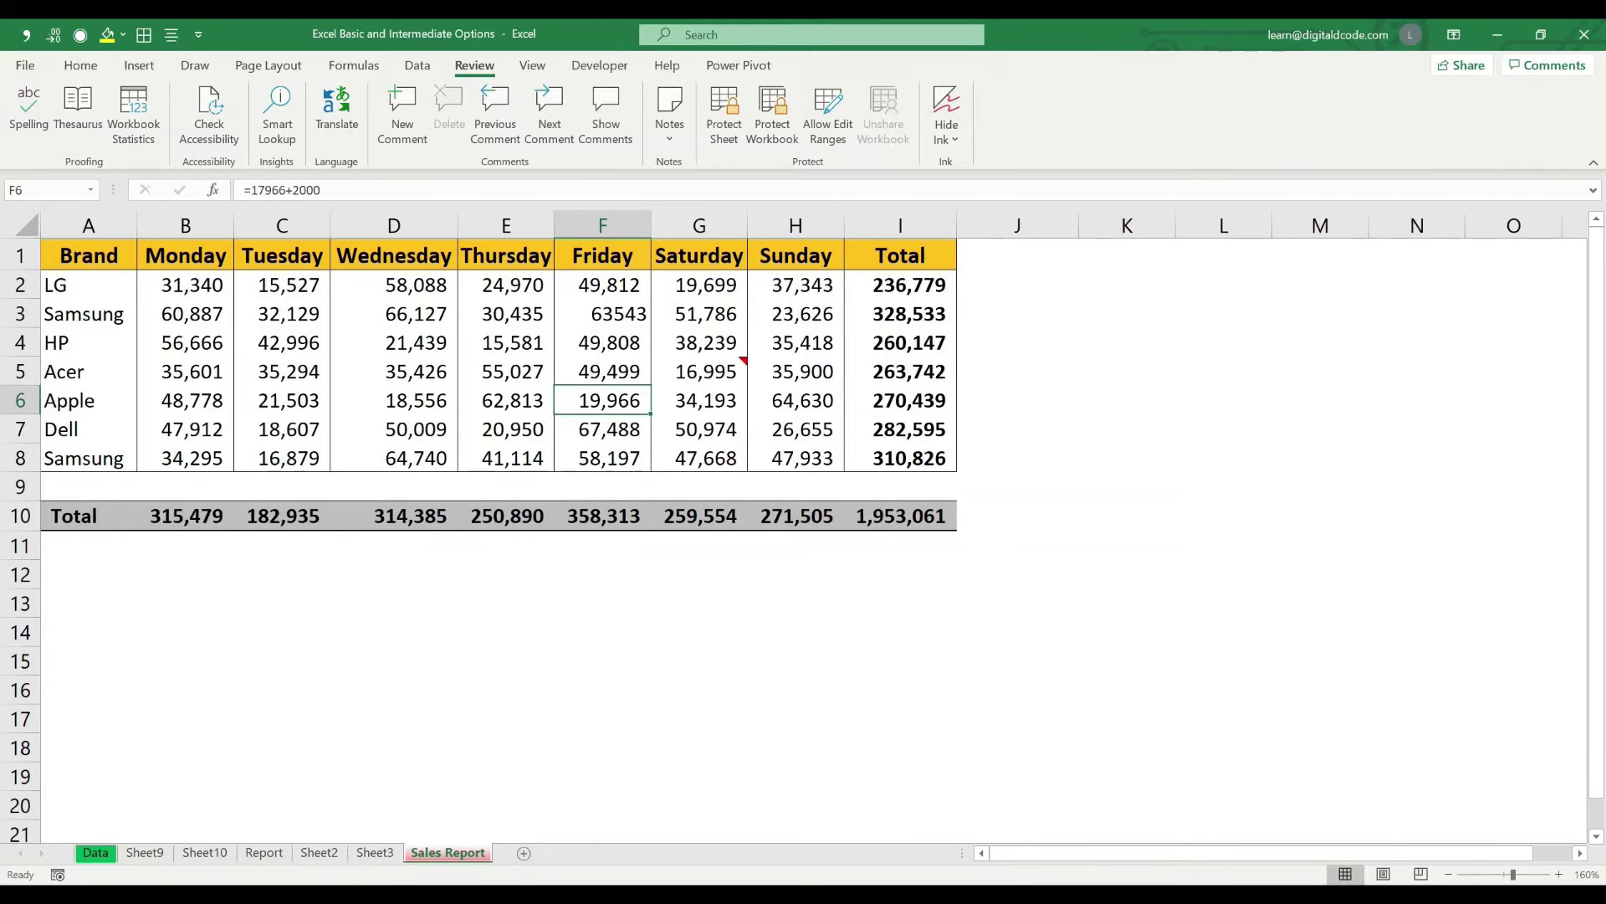
{"action": "left_click", "coordinate": [670, 113]}
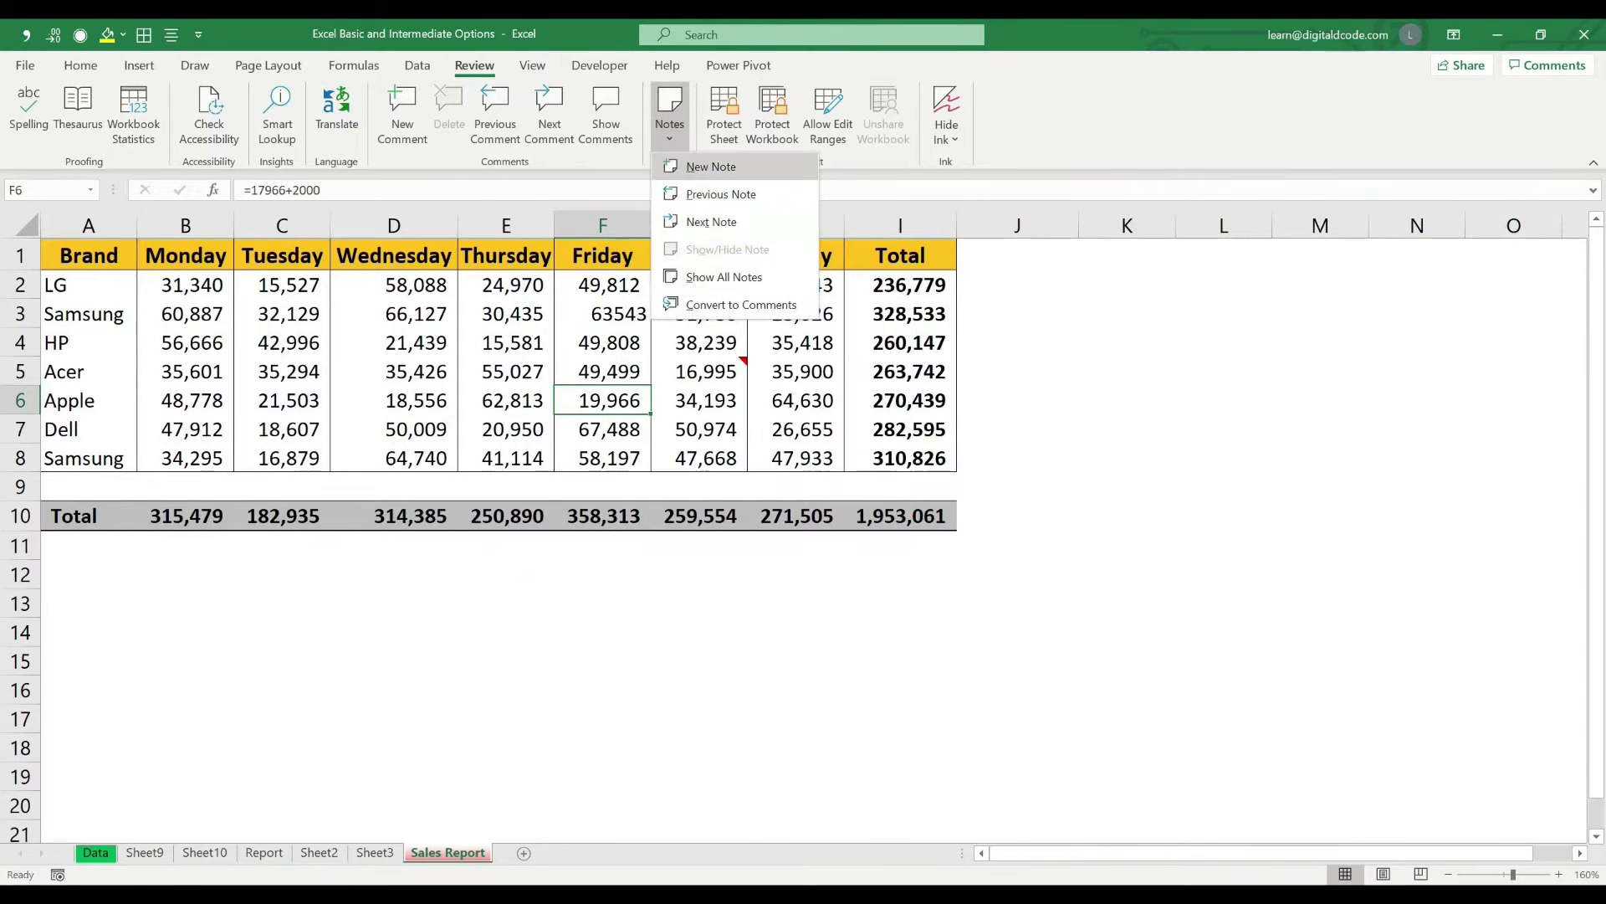
{"action": "left_click", "coordinate": [707, 165]}
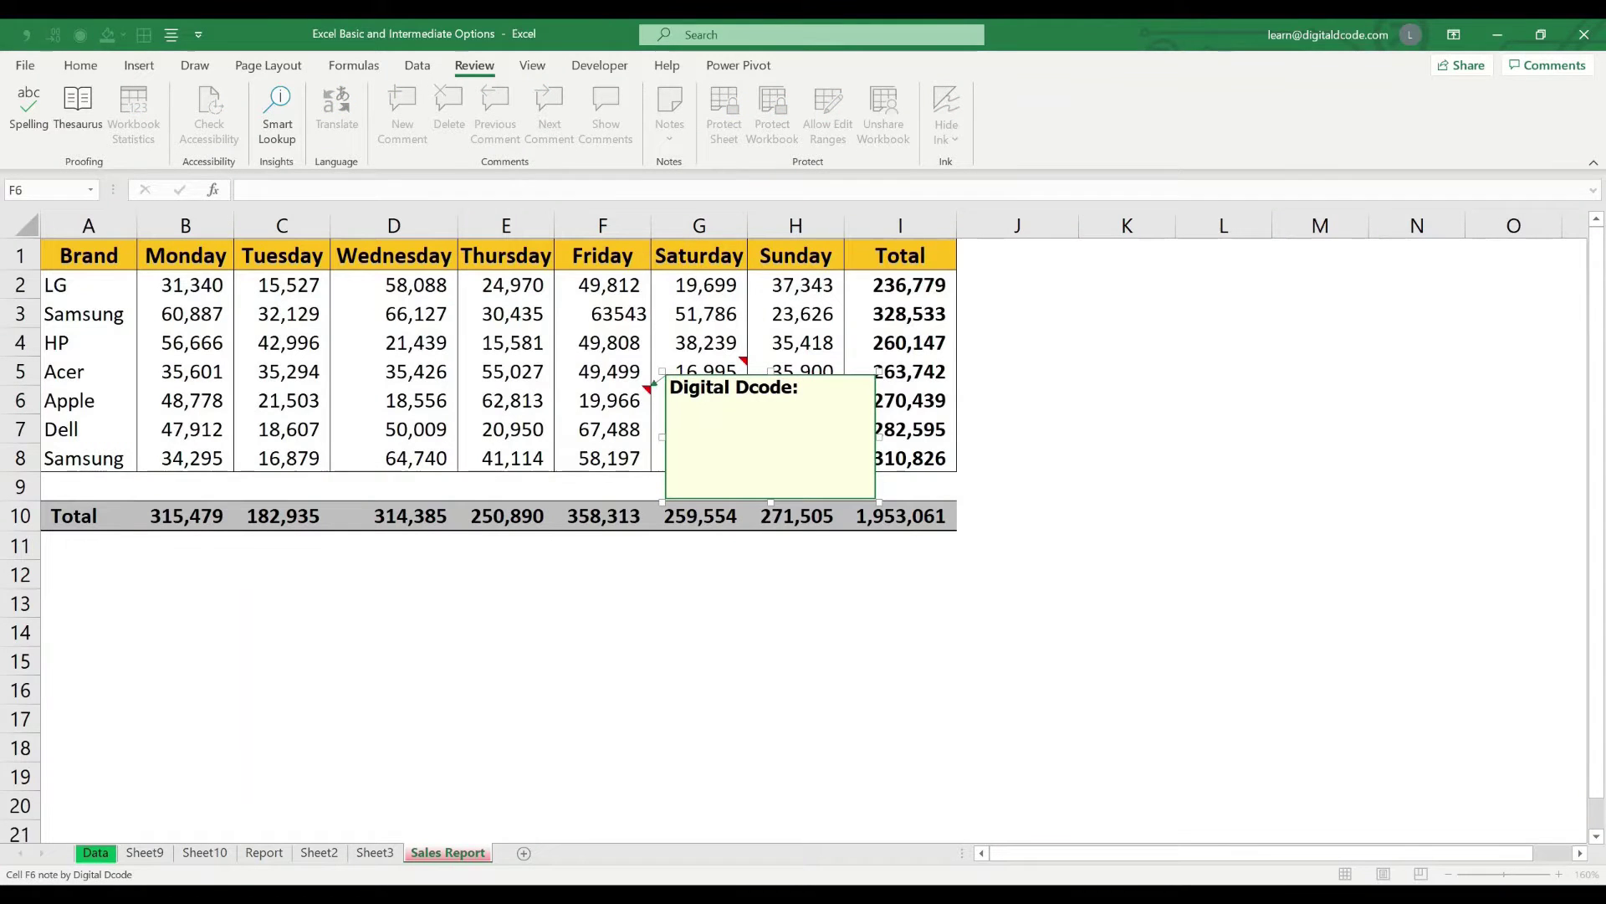
{"action": "type", "text": "Made Adjustment due to "}
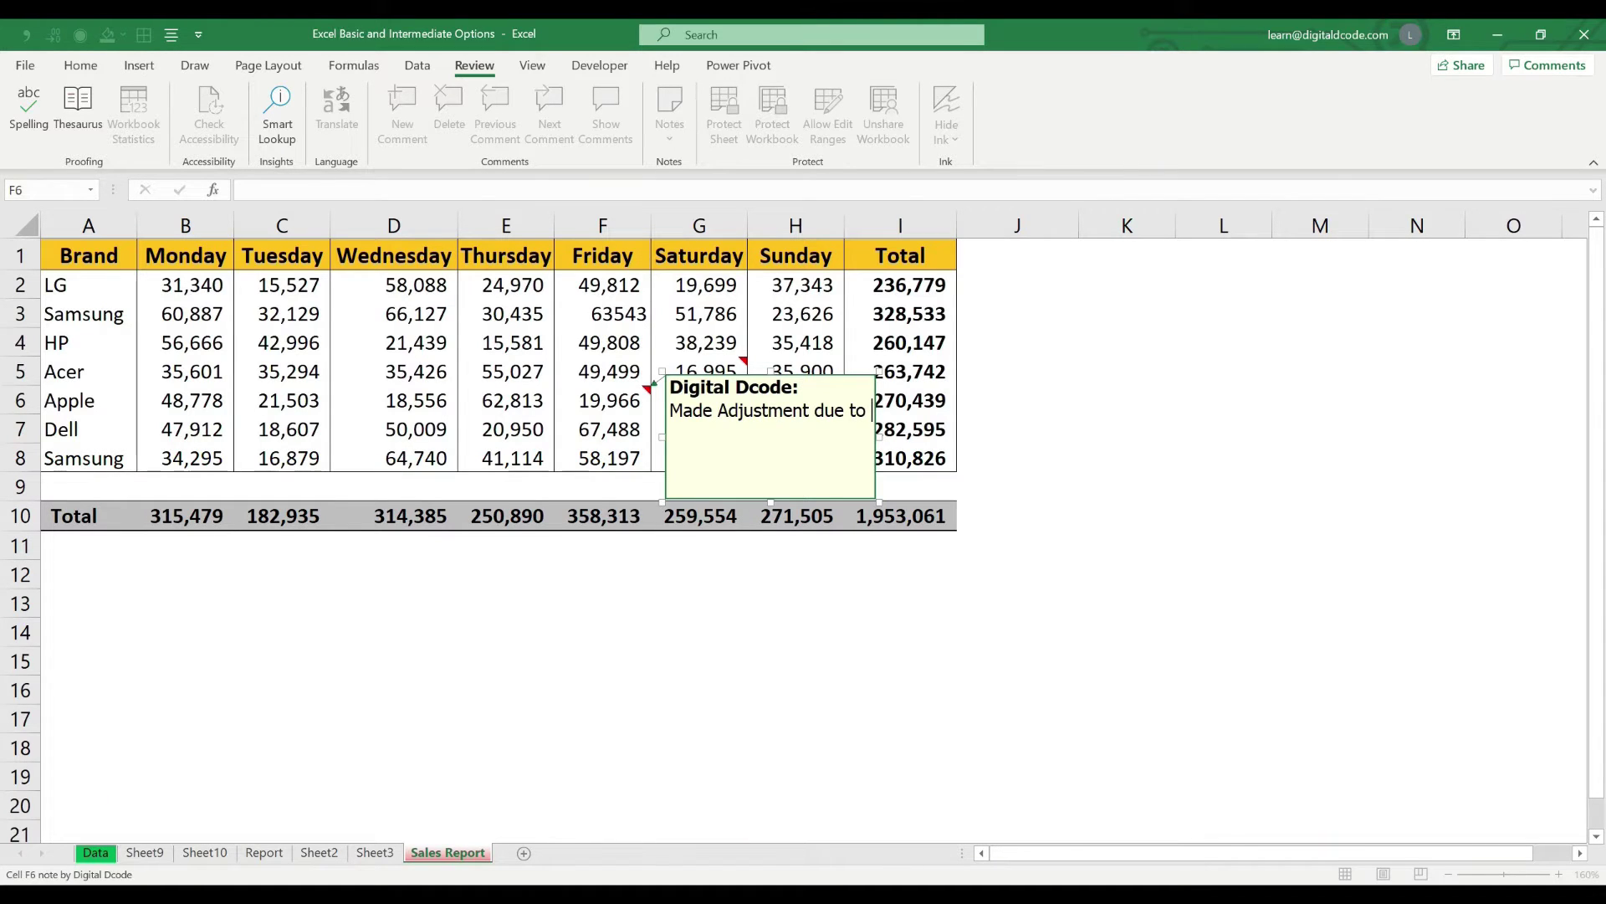
{"action": "type", "text": "some reason"}
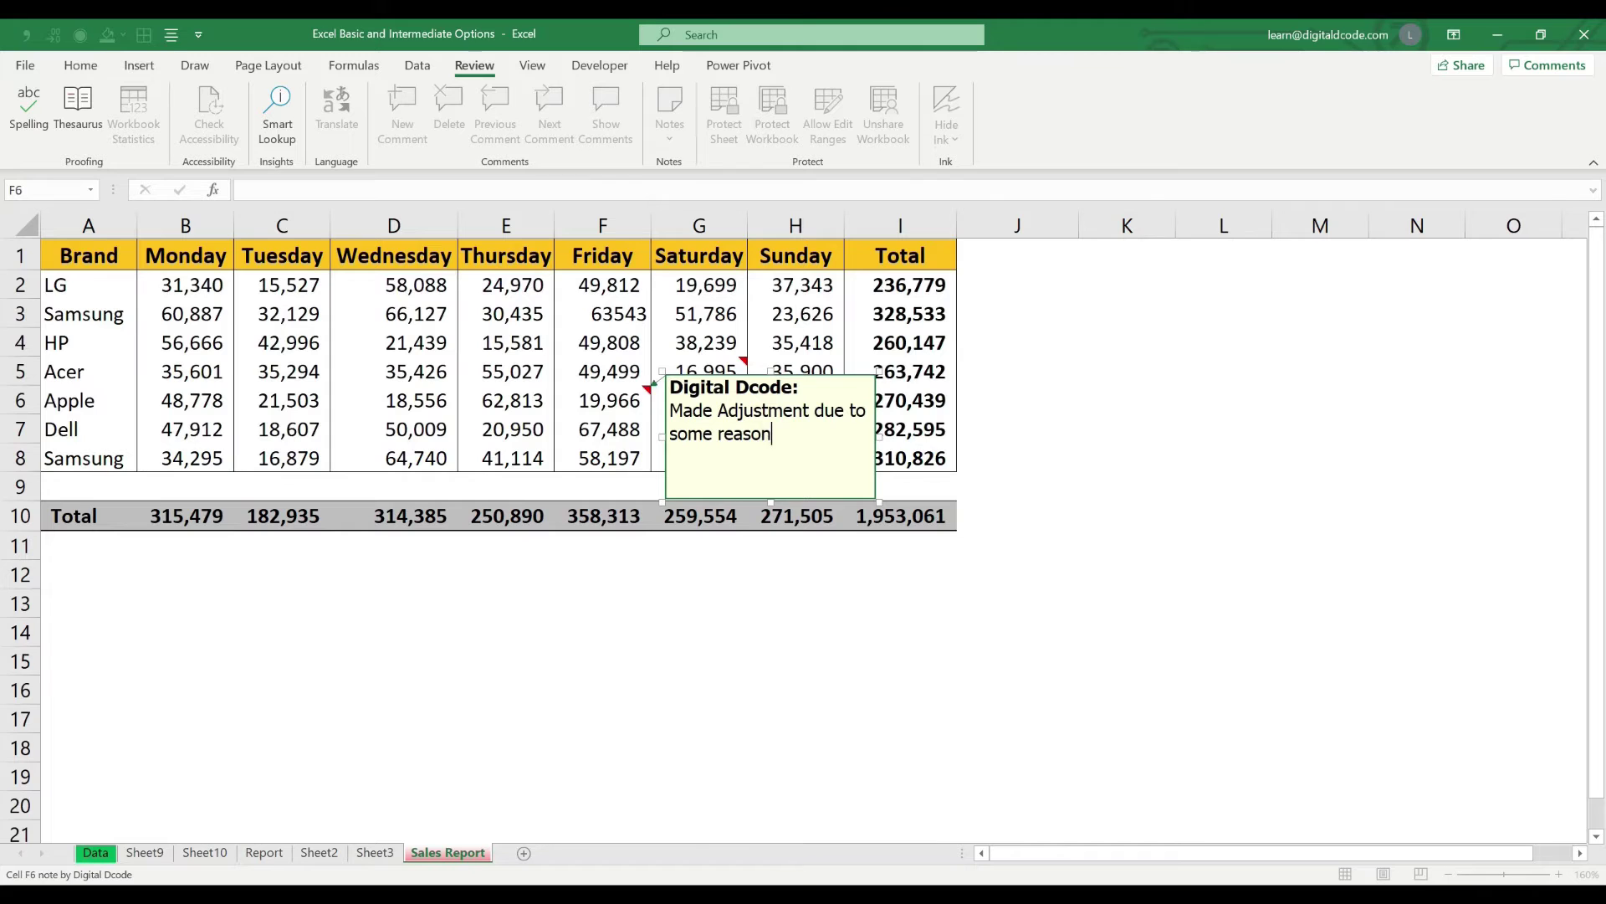
{"action": "left_click", "coordinate": [1017, 516]}
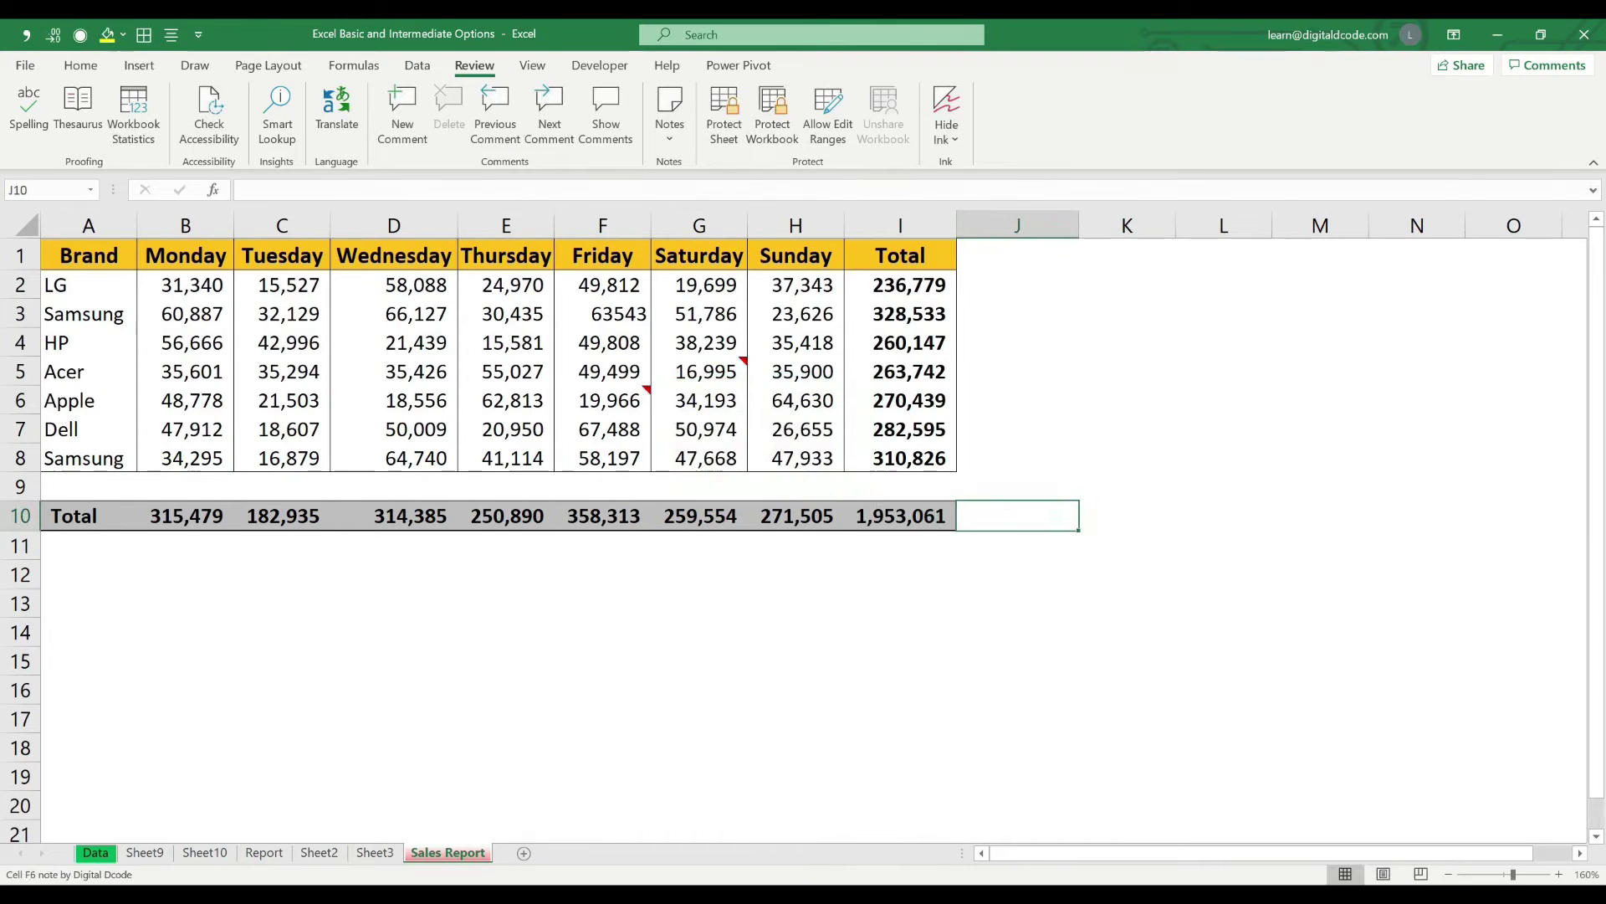
{"action": "left_click", "coordinate": [604, 401]}
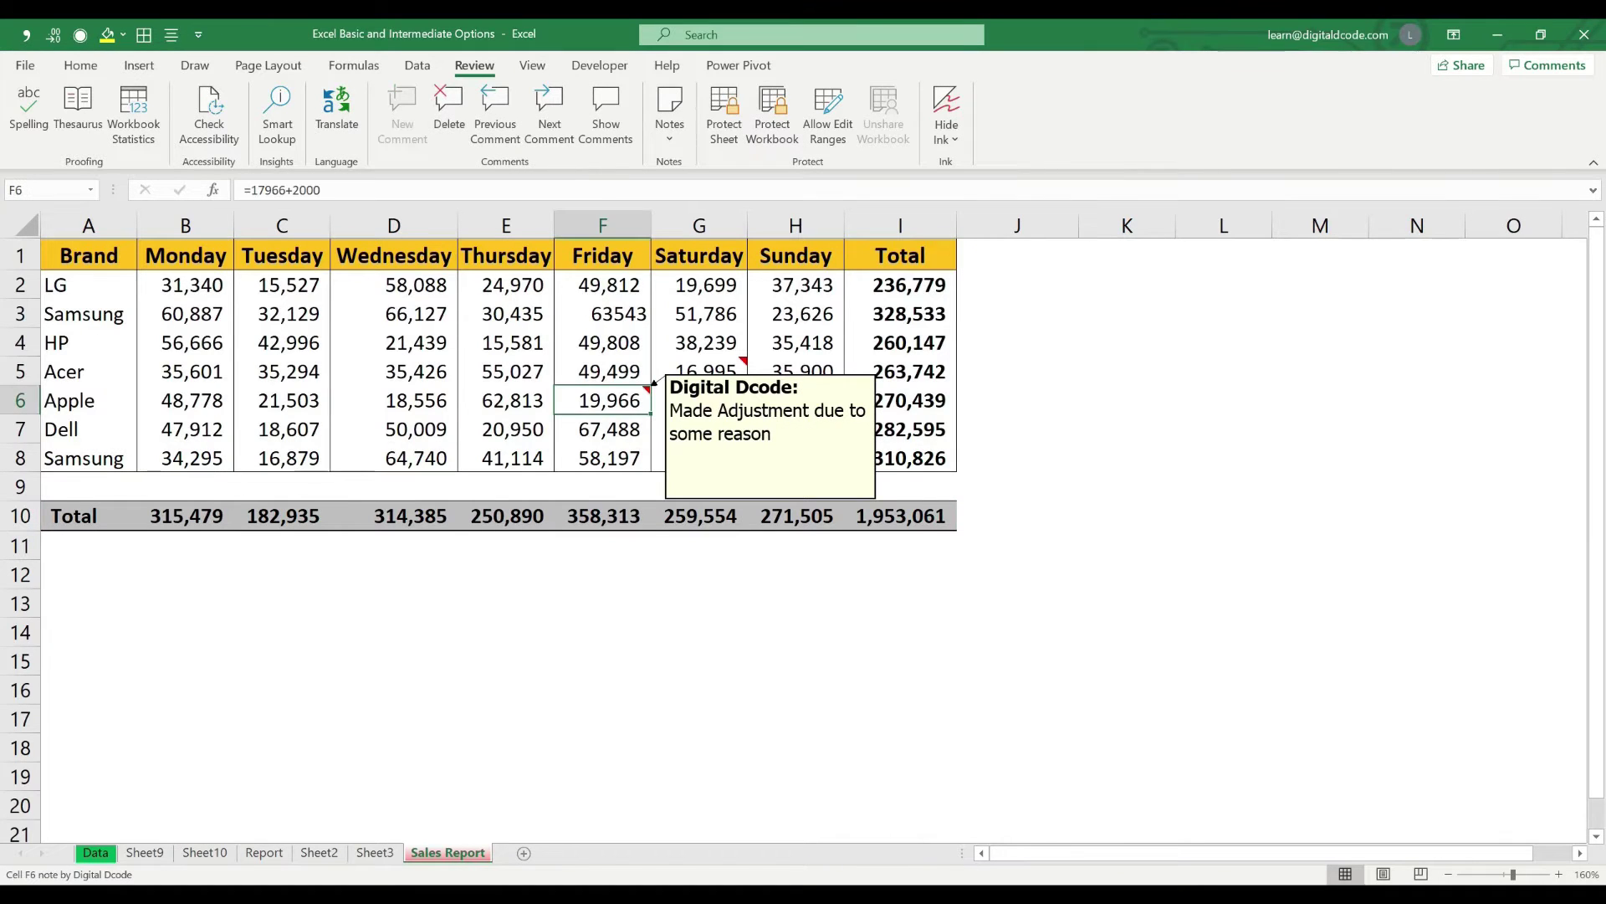
{"action": "left_click", "coordinate": [602, 689]}
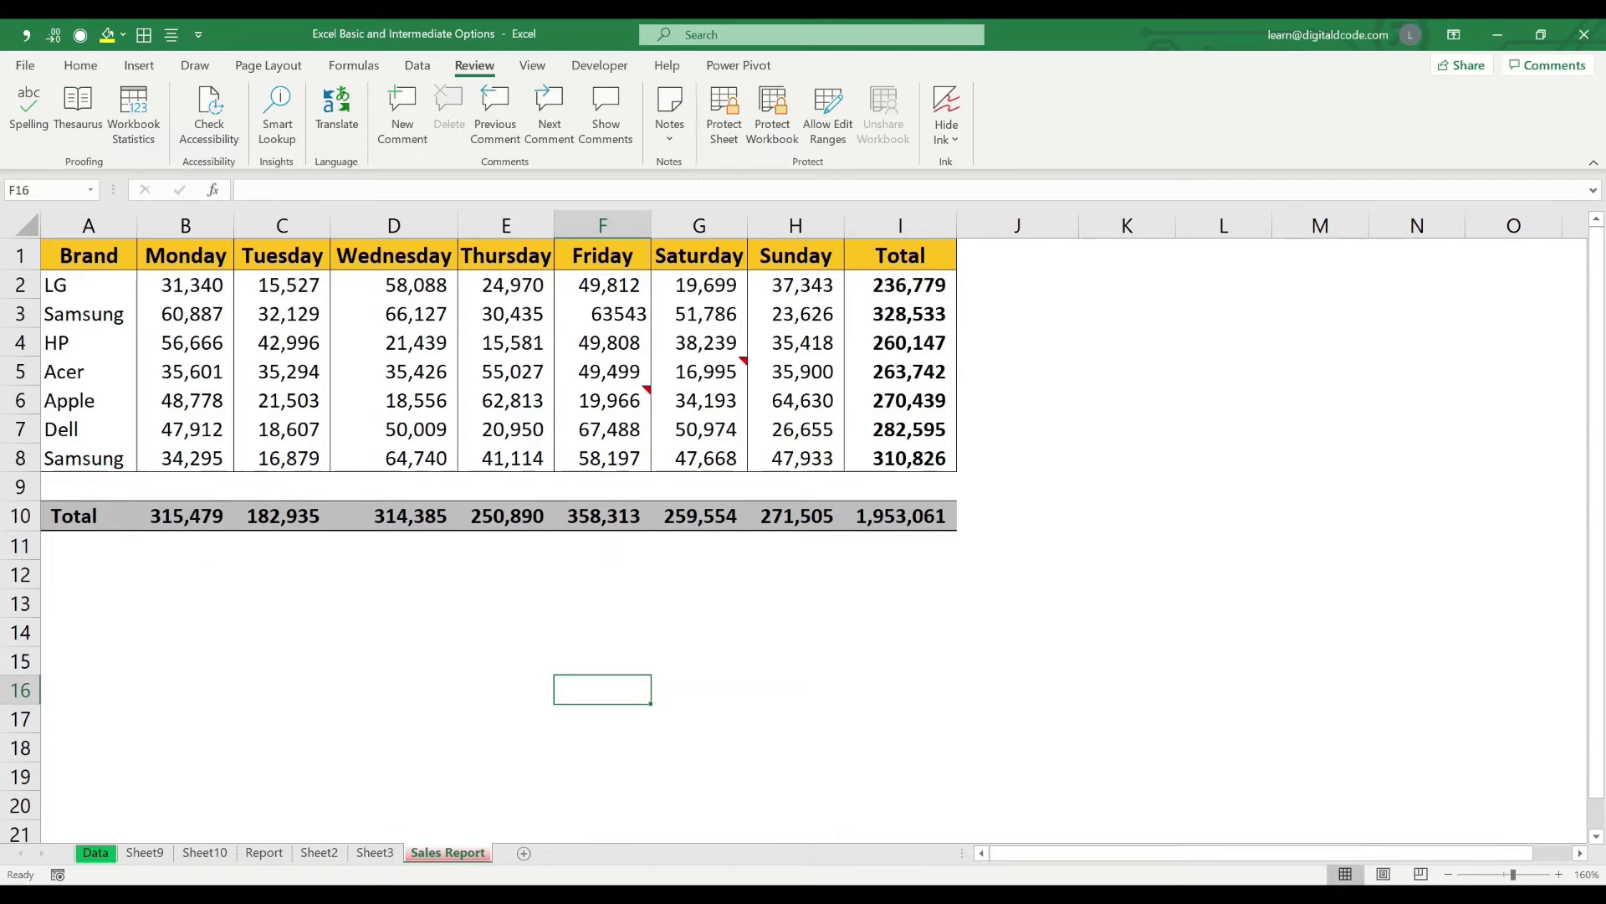
Show the list of comments for the sheet and close it again.
{"action": "mouse_move", "coordinate": [750, 355]}
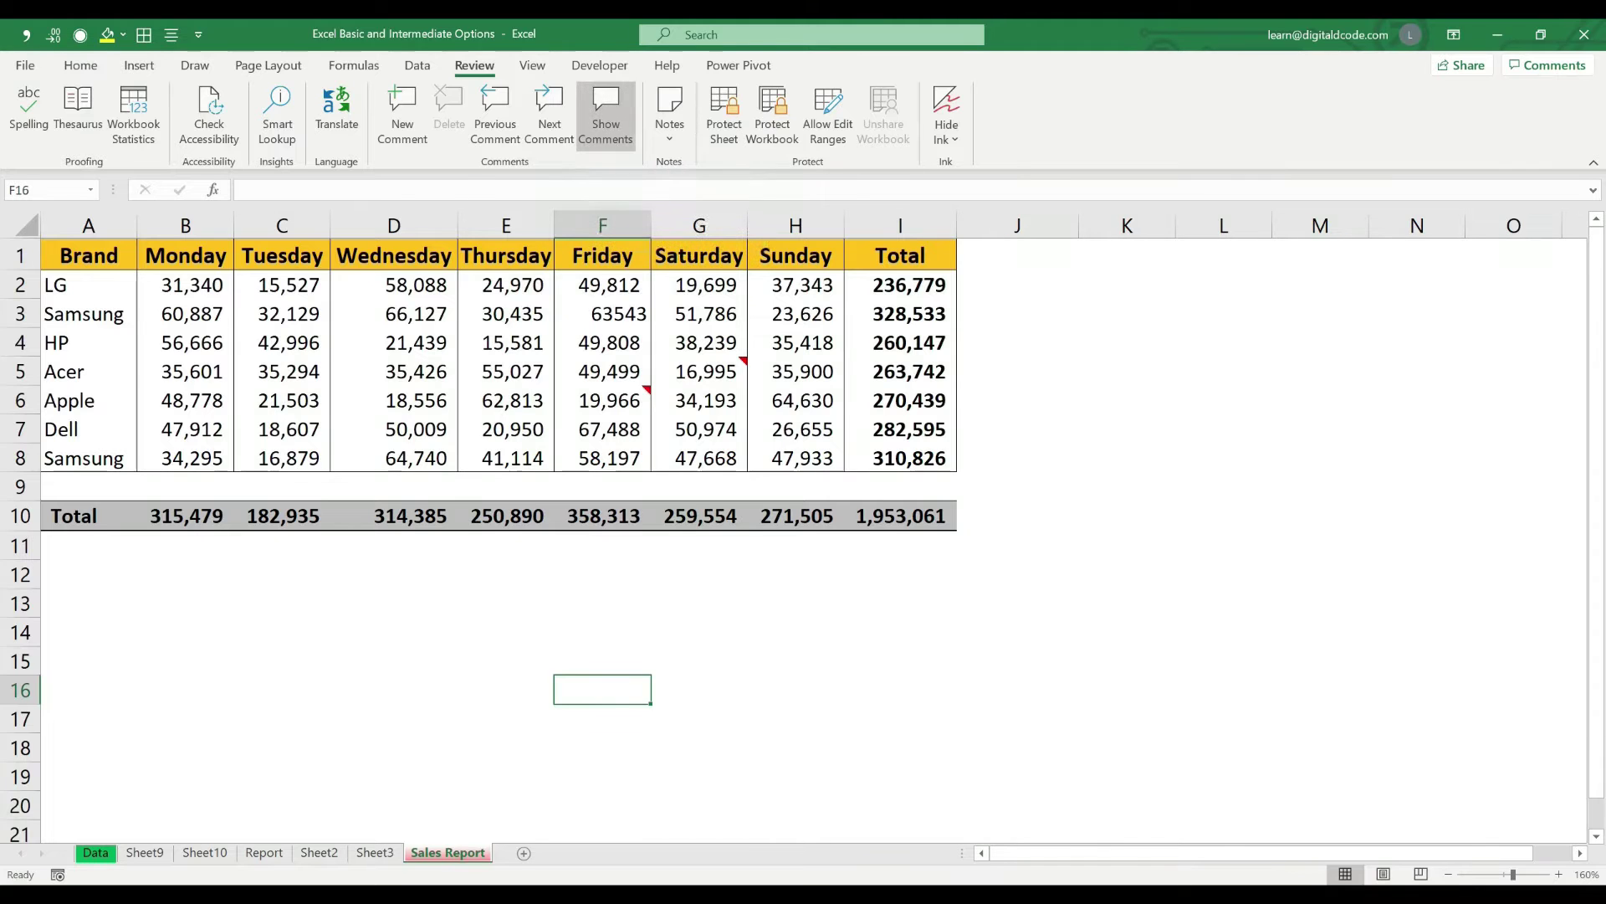
{"action": "left_click", "coordinate": [606, 115]}
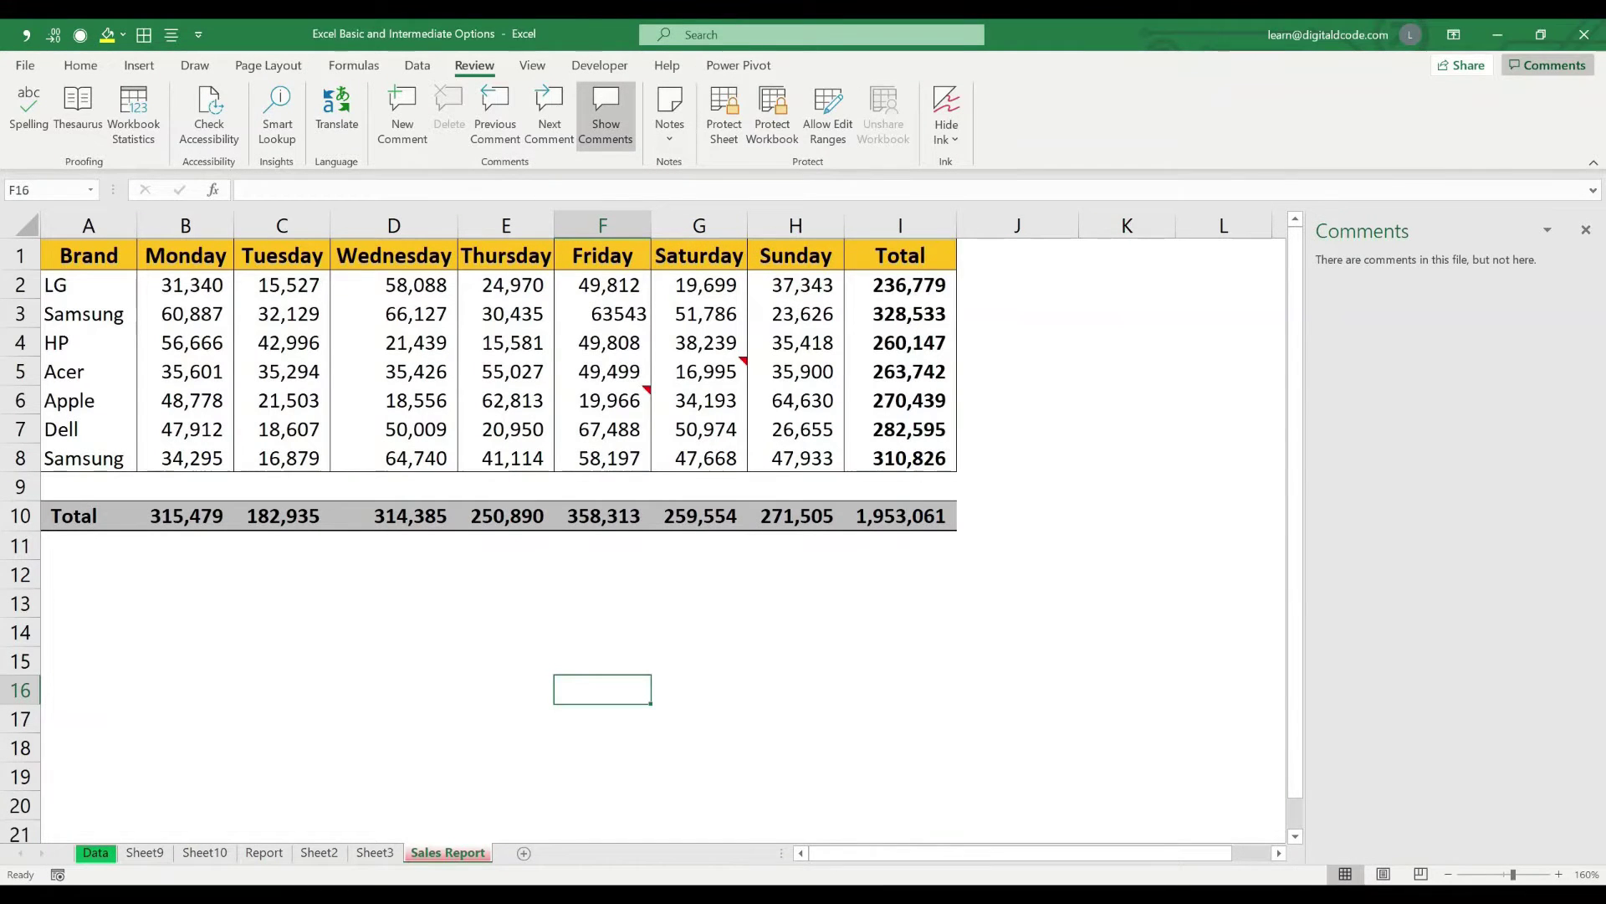
{"action": "left_click", "coordinate": [606, 115]}
Display all notes on the Sales Report sheet at once and hide them again.
{"action": "left_click", "coordinate": [669, 117]}
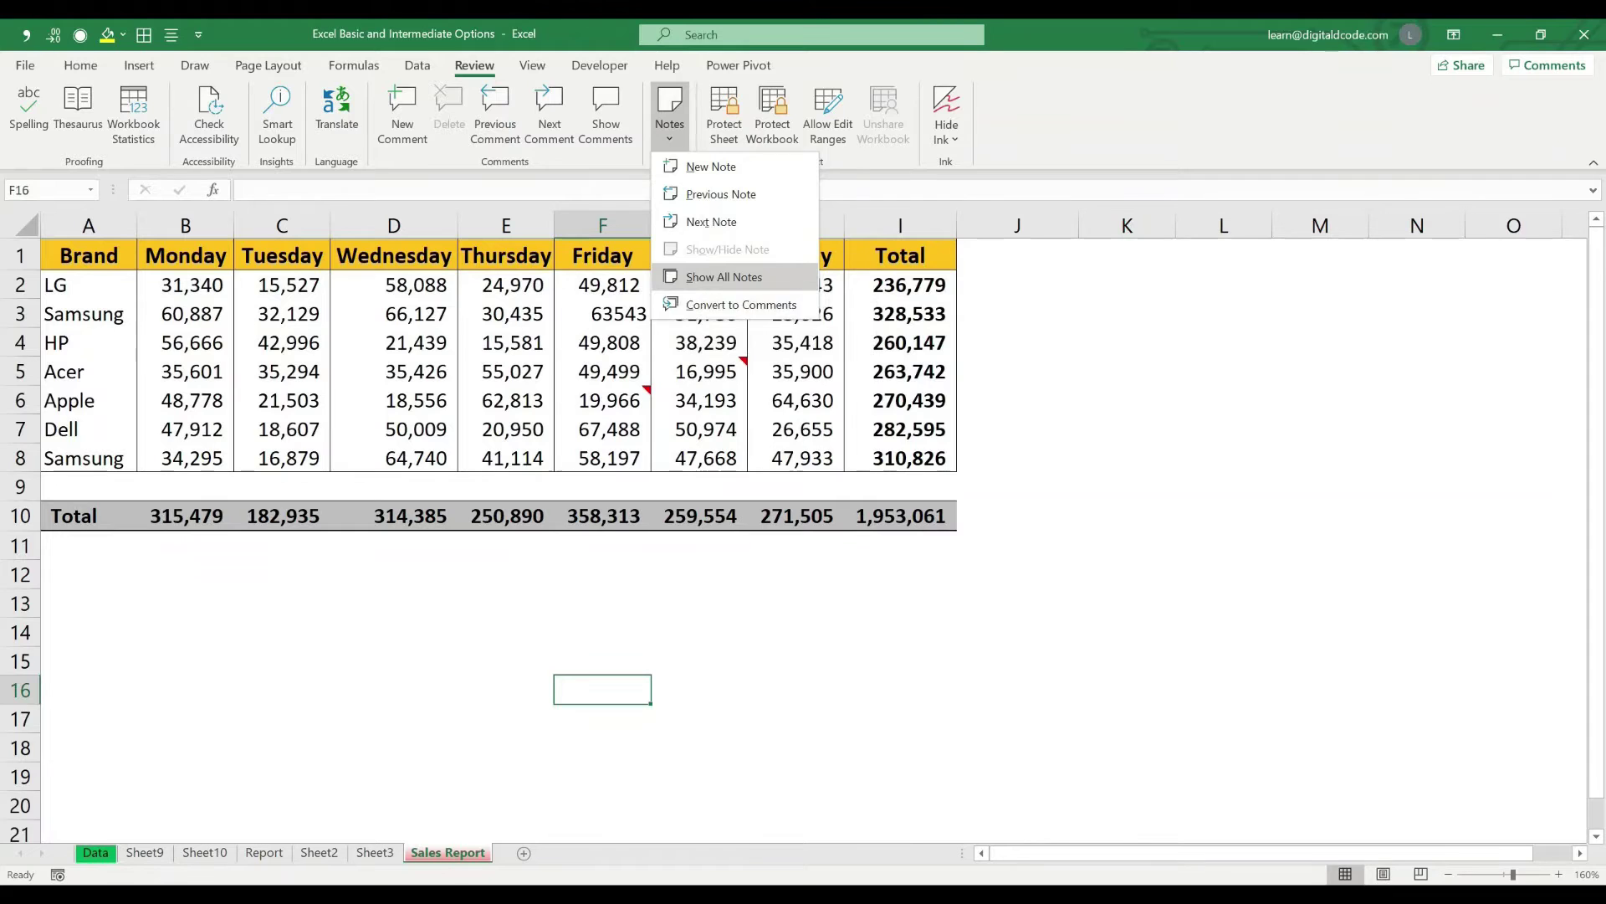
{"action": "left_click", "coordinate": [724, 277]}
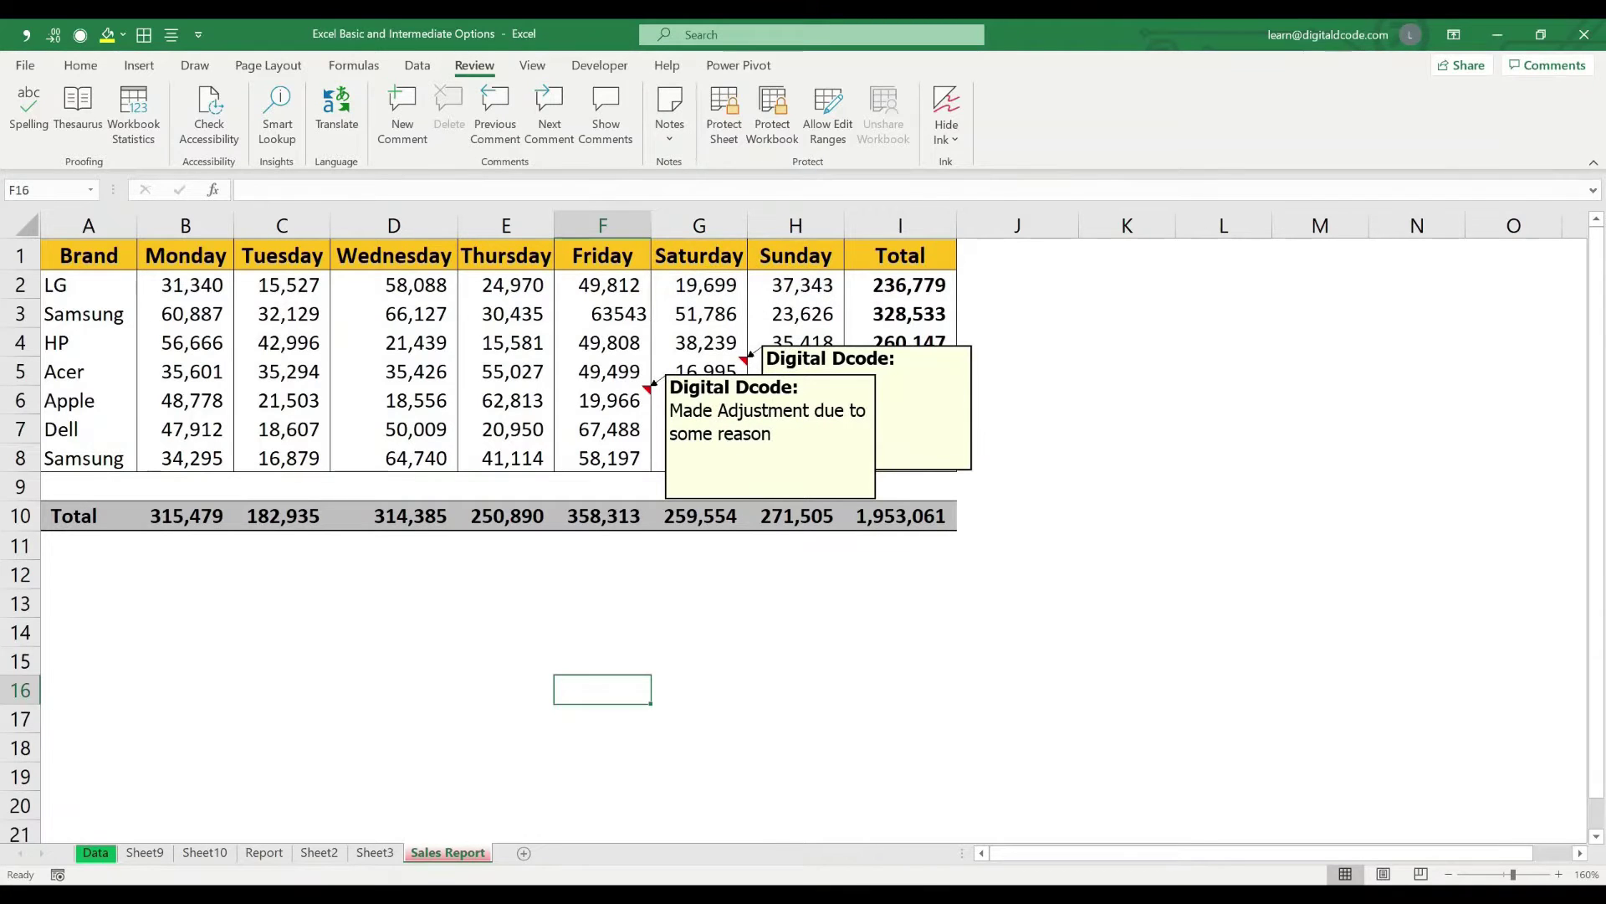
{"action": "left_click", "coordinate": [669, 118]}
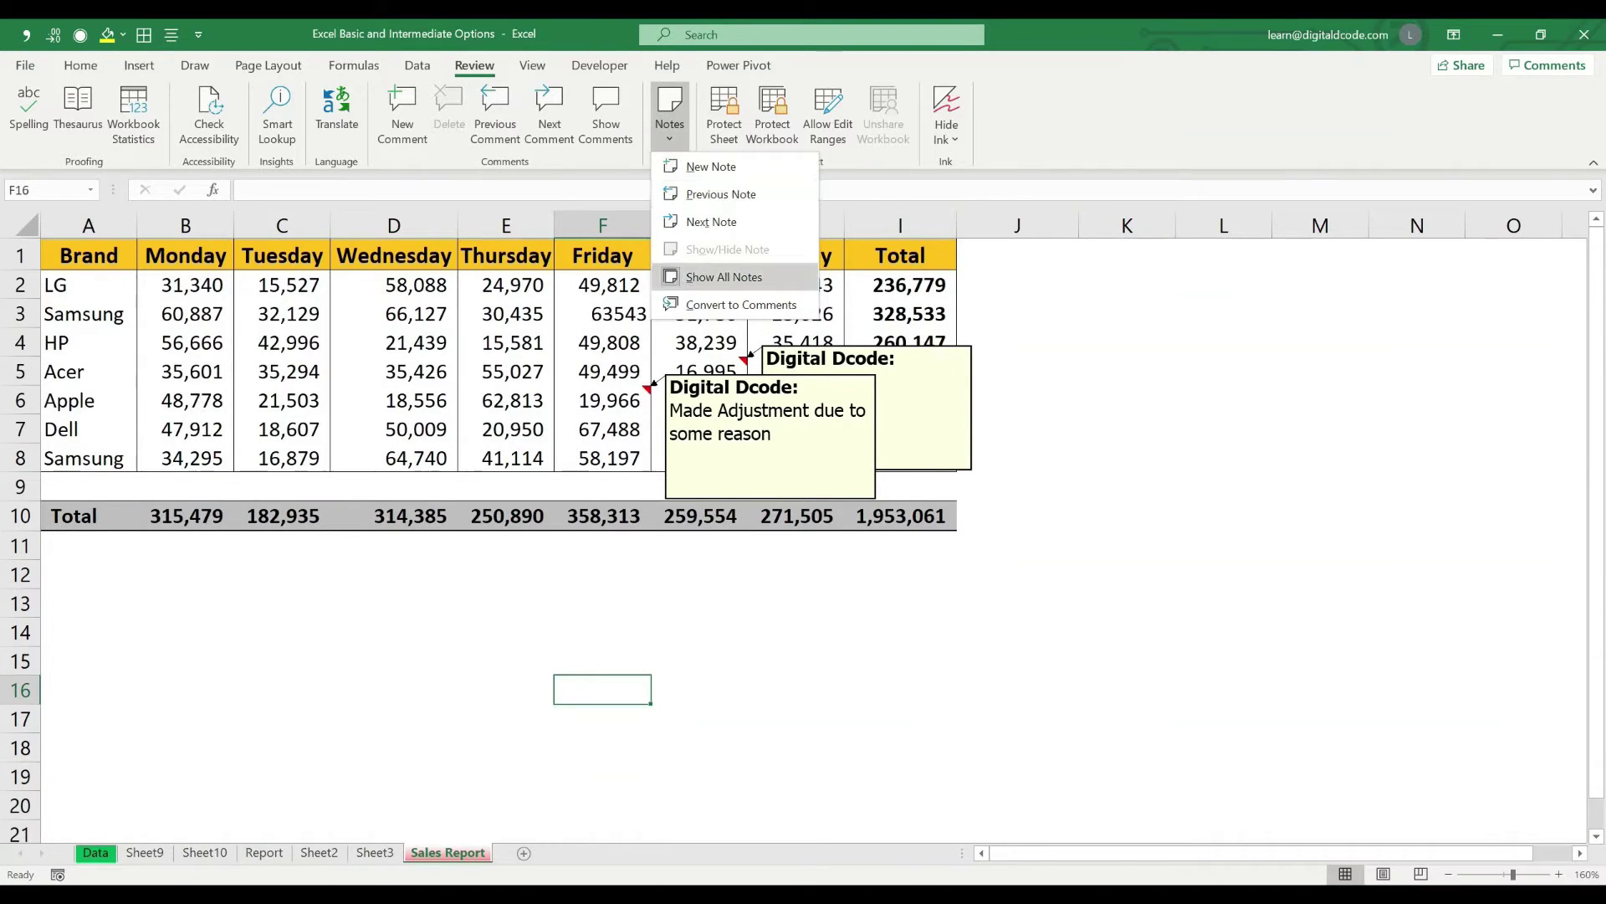
{"action": "left_click", "coordinate": [724, 277]}
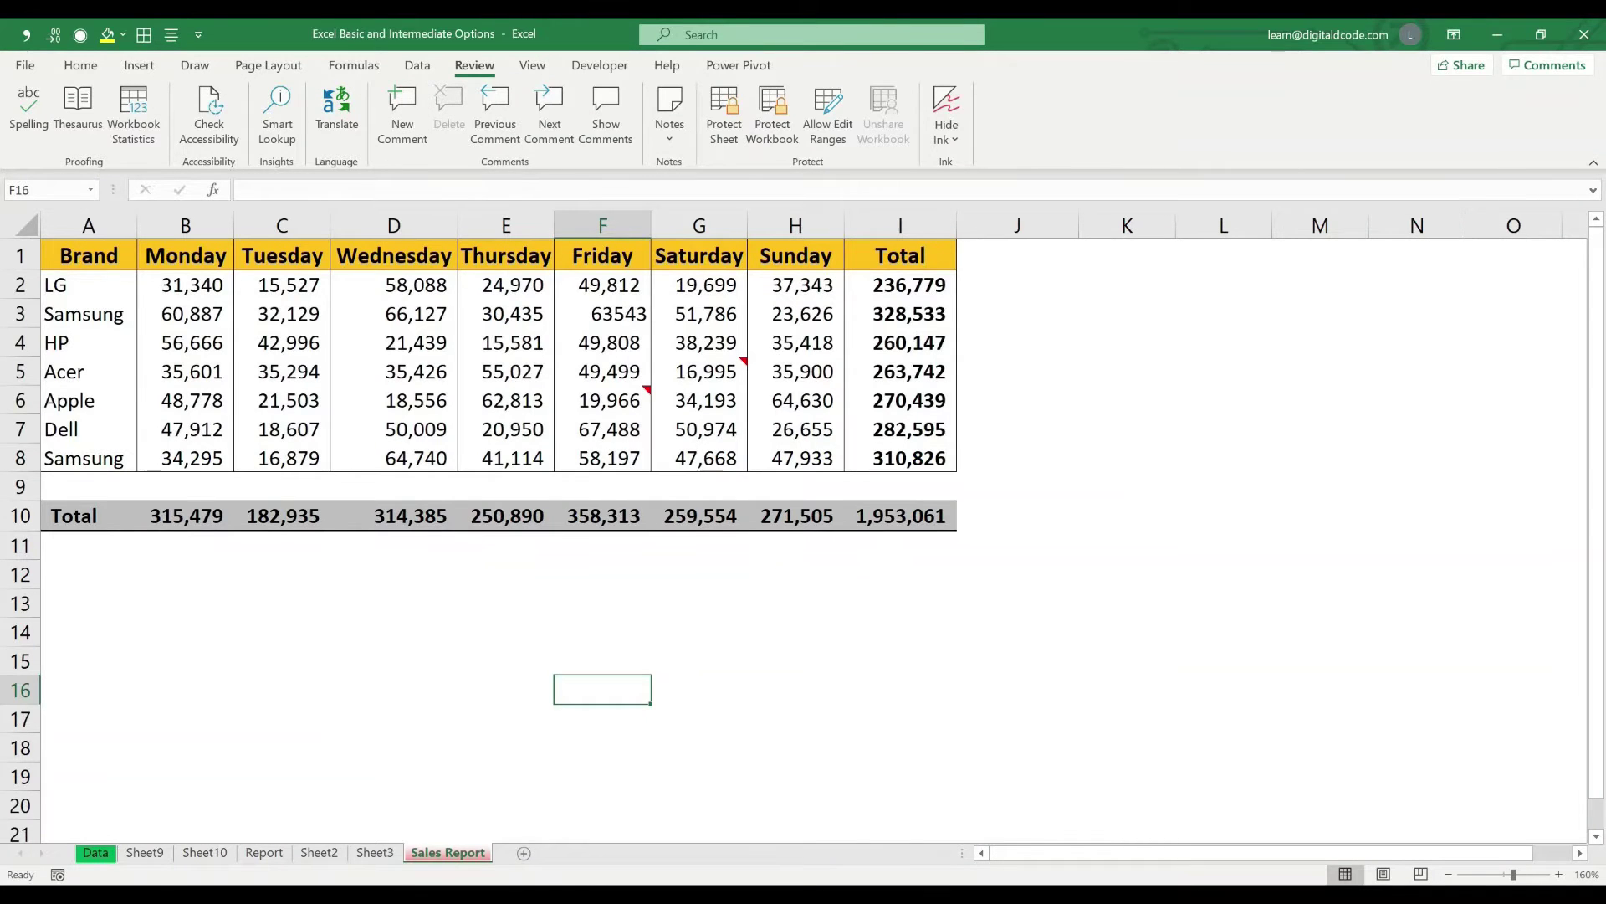
Post a comment reading "Target Achieved" on the last Samsung row's Wednesday sales in cell D8.
{"action": "left_click", "coordinate": [394, 459]}
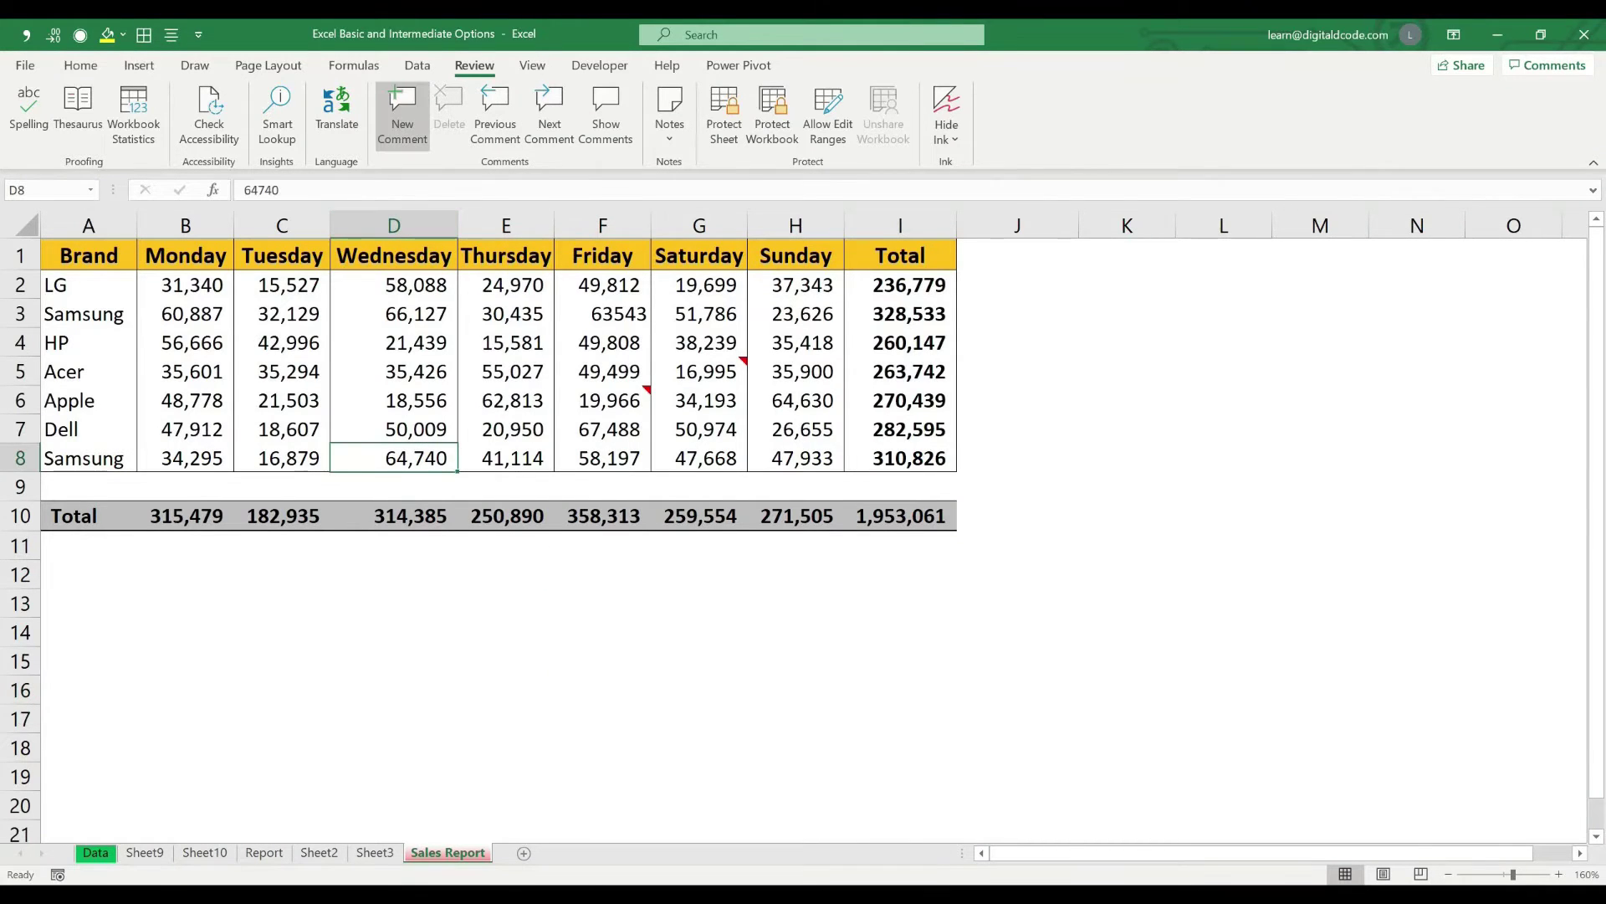
{"action": "left_click", "coordinate": [402, 116]}
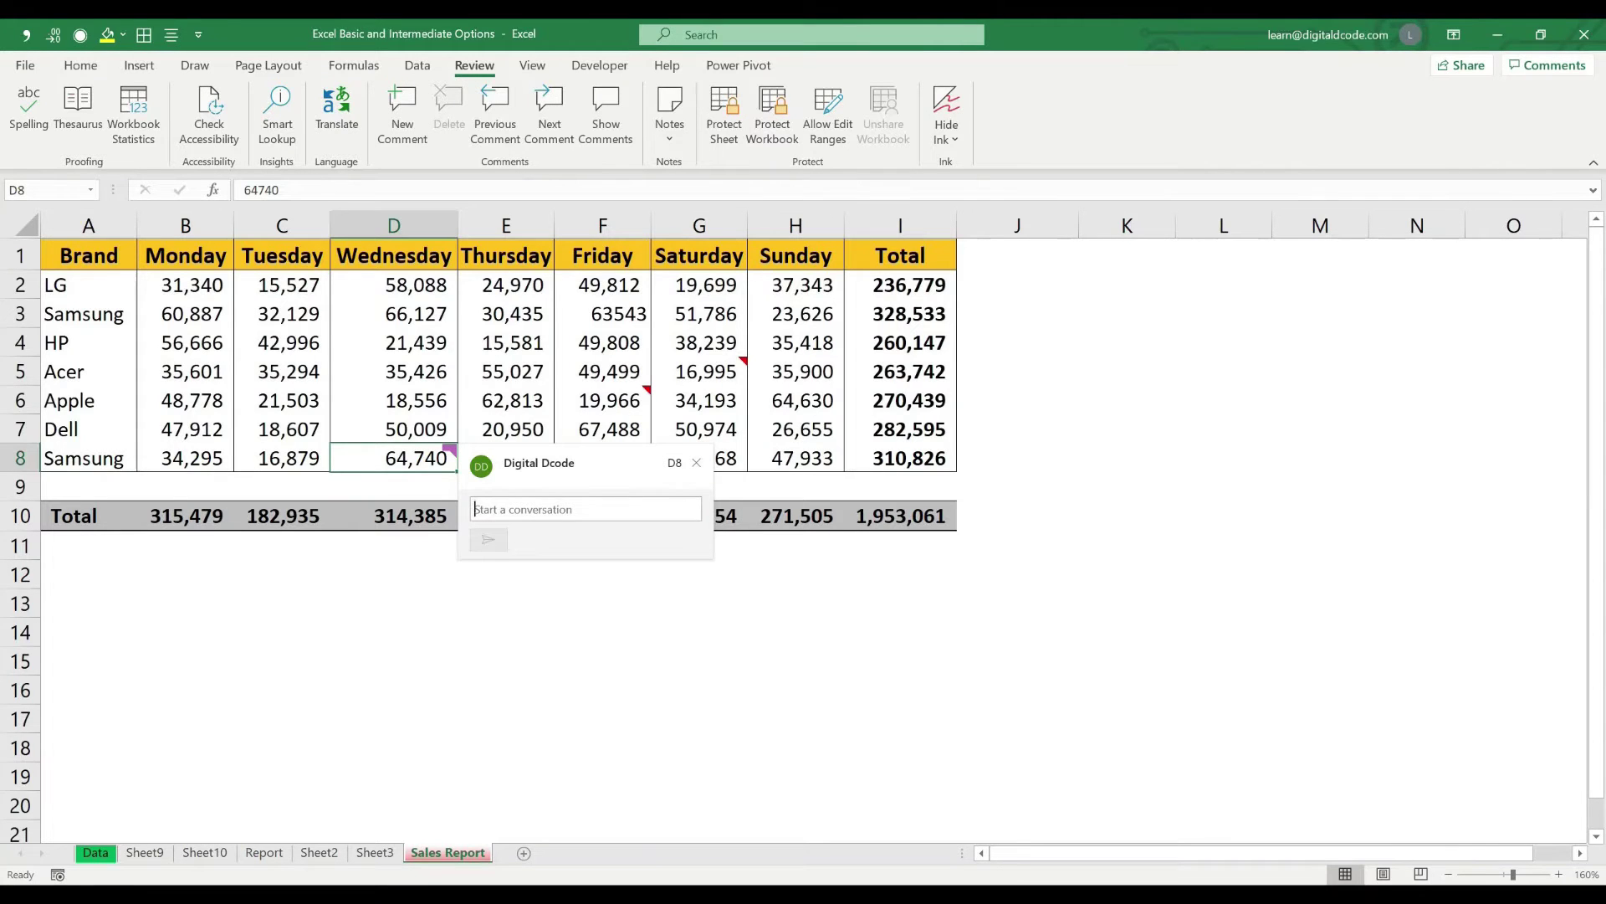
{"action": "type", "text": "Target "}
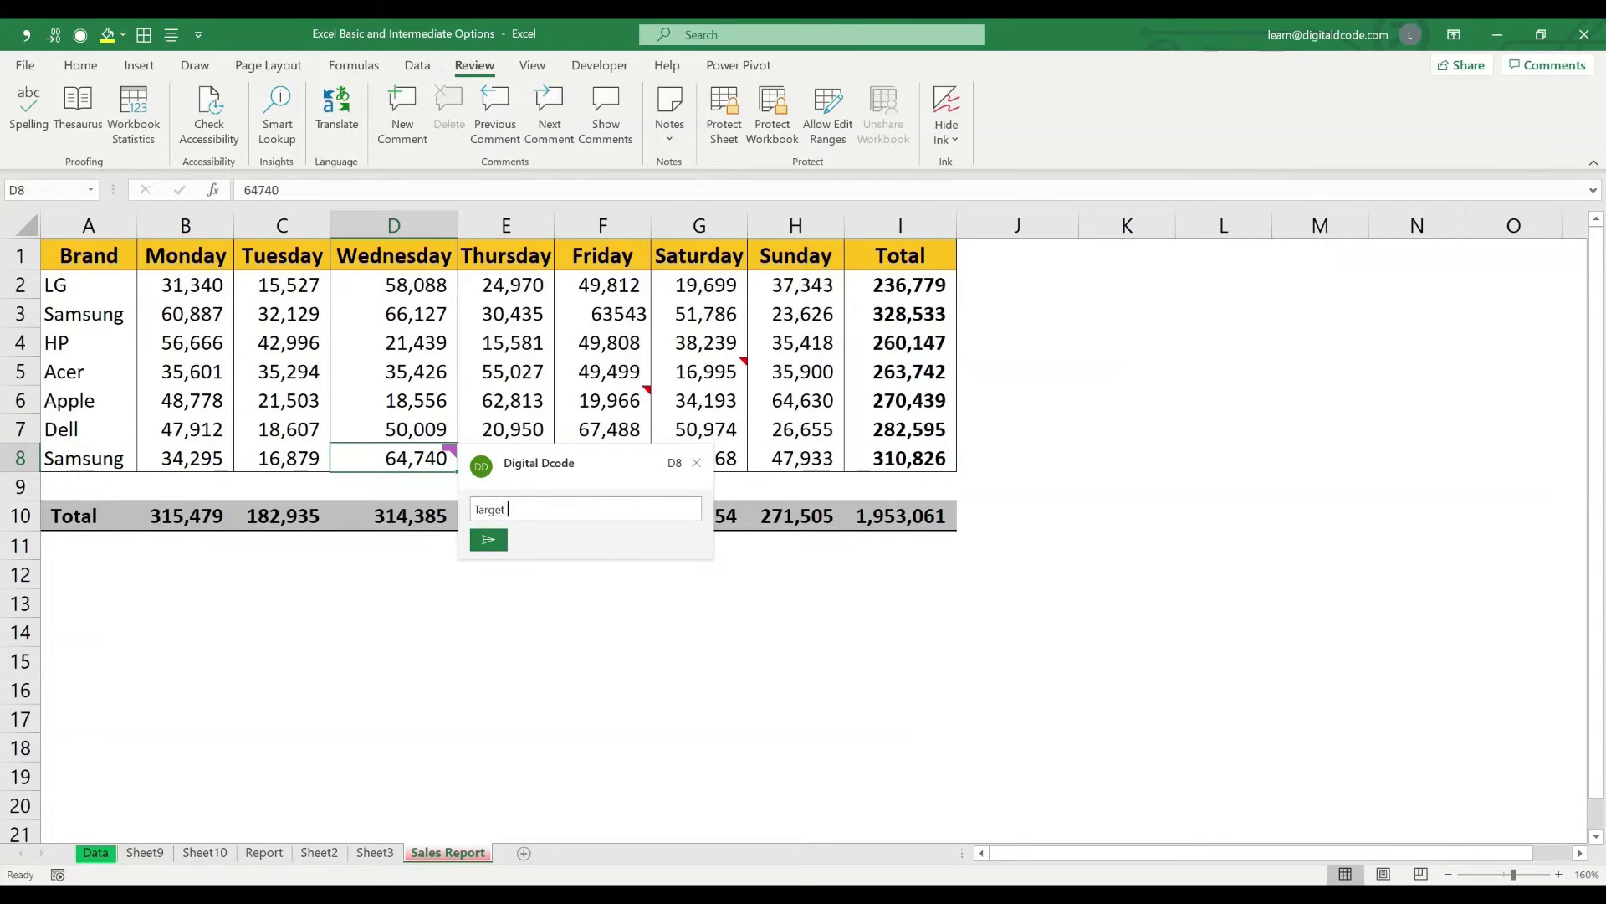
{"action": "type", "text": "Achieved"}
{"action": "key", "text": "ctrl+Return"}
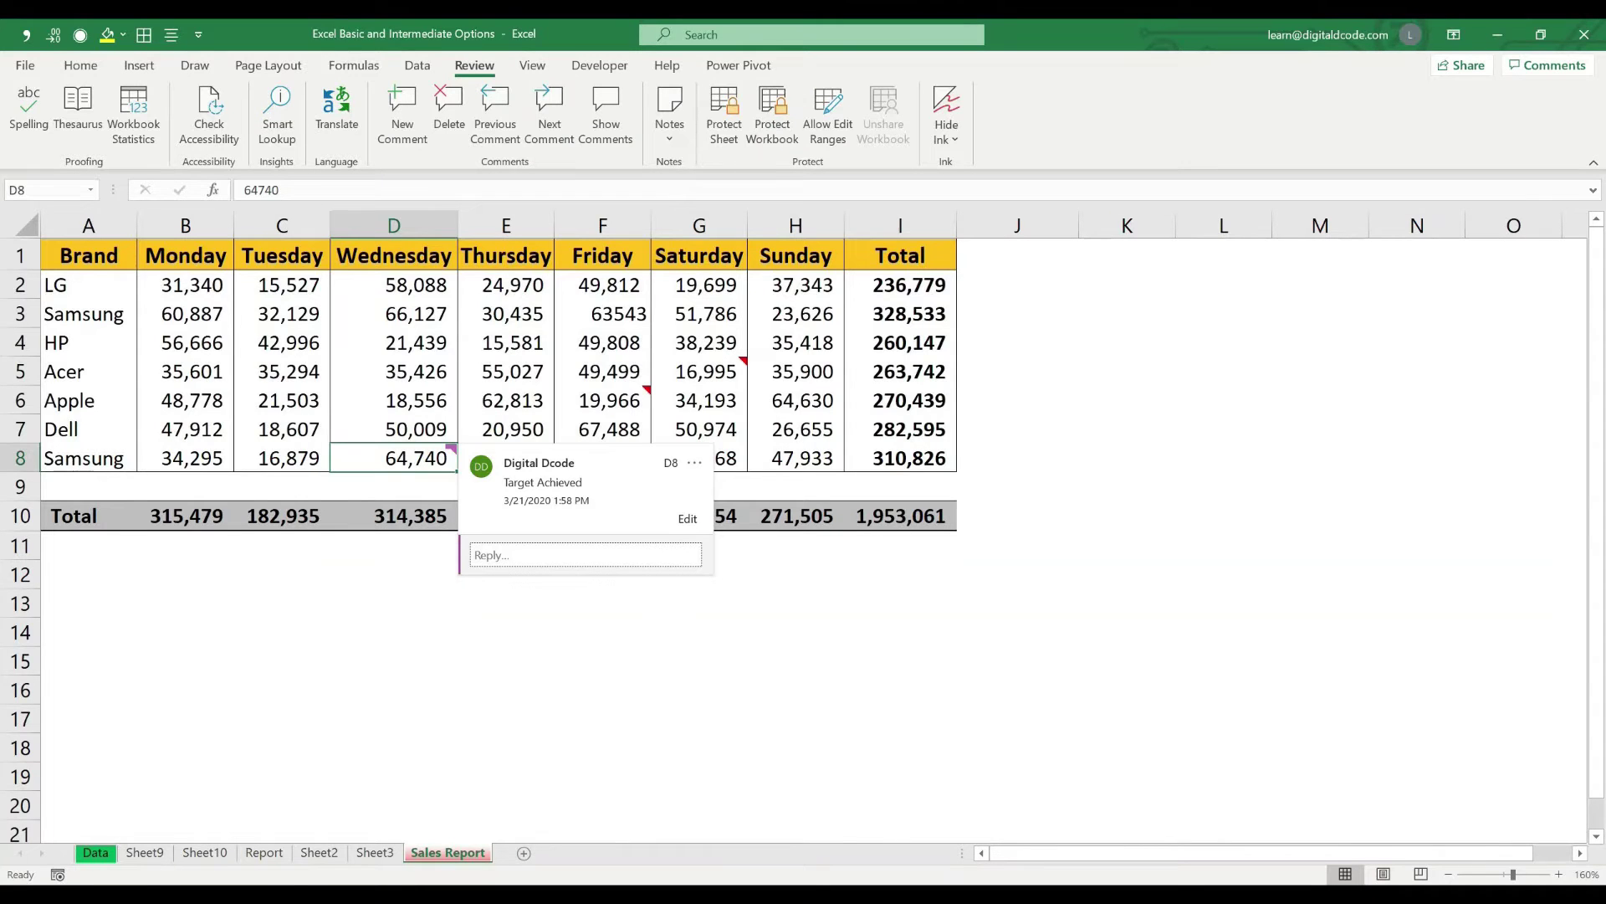
Post a comment reading "Target Not achieved" on HP's Wednesday sales in cell D4.
{"action": "left_click", "coordinate": [393, 314]}
{"action": "left_click", "coordinate": [393, 343]}
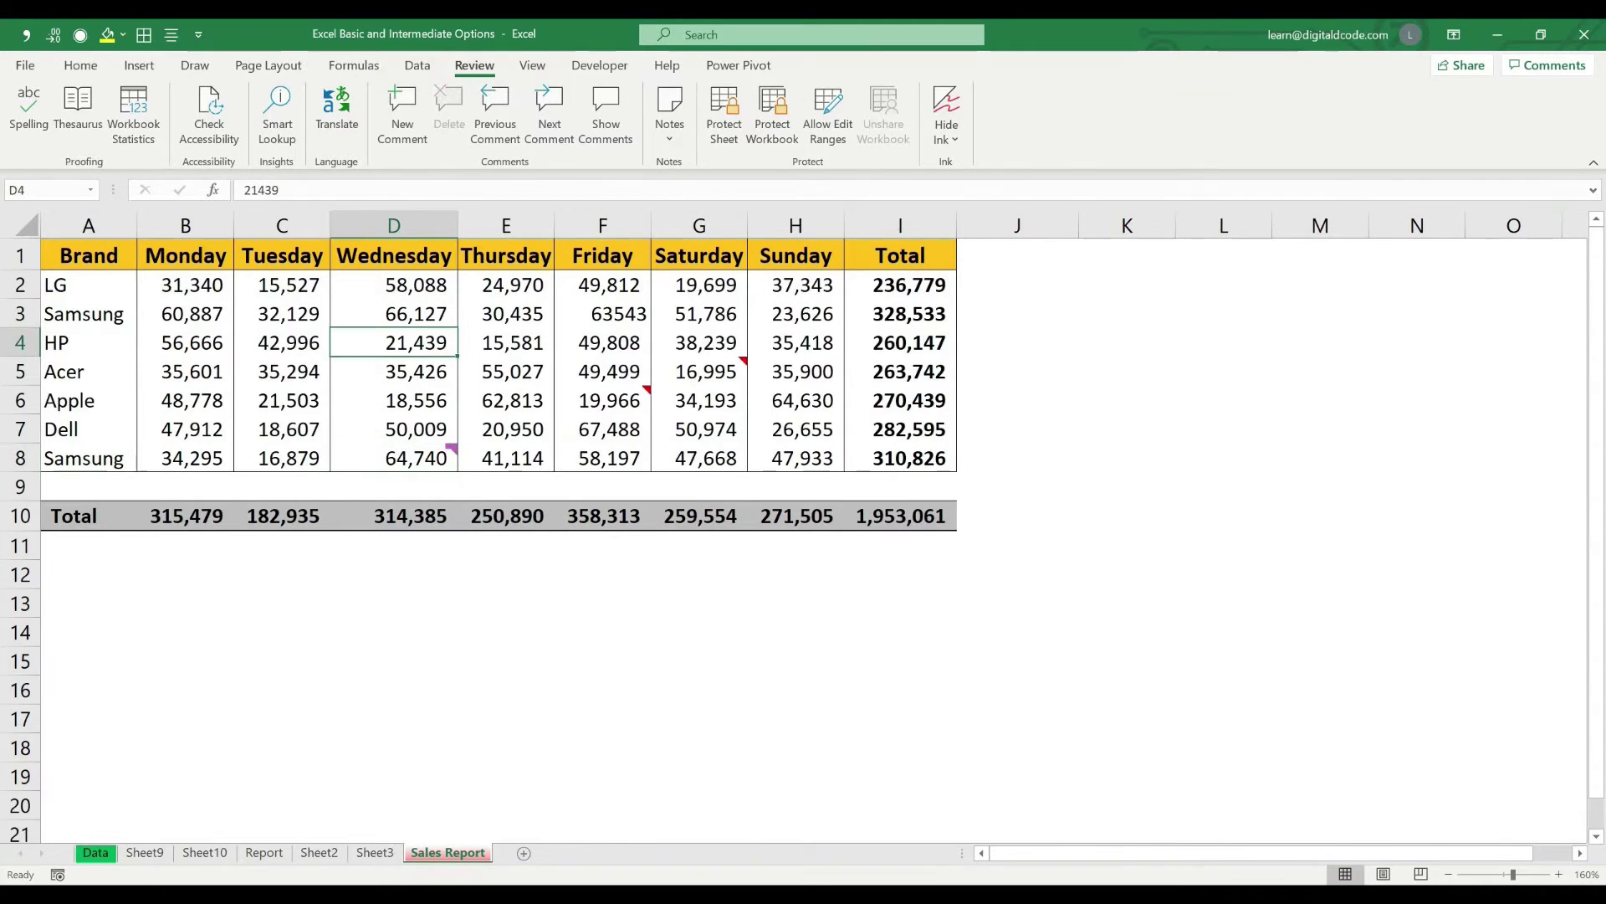
{"action": "left_click", "coordinate": [402, 113]}
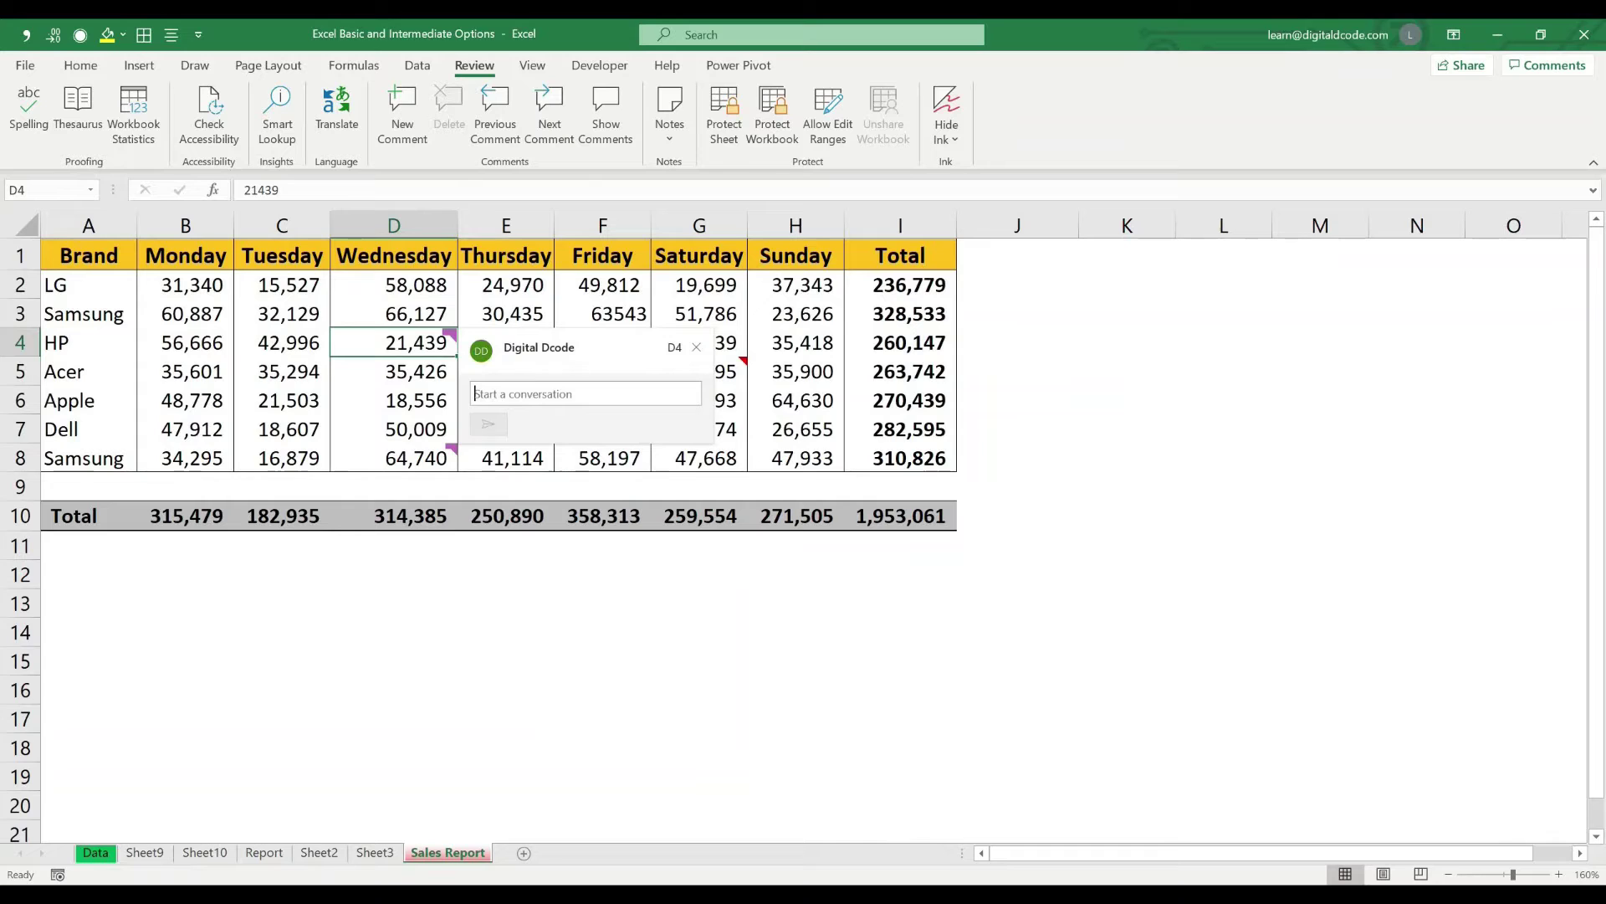
{"action": "type", "text": "Target Not a"}
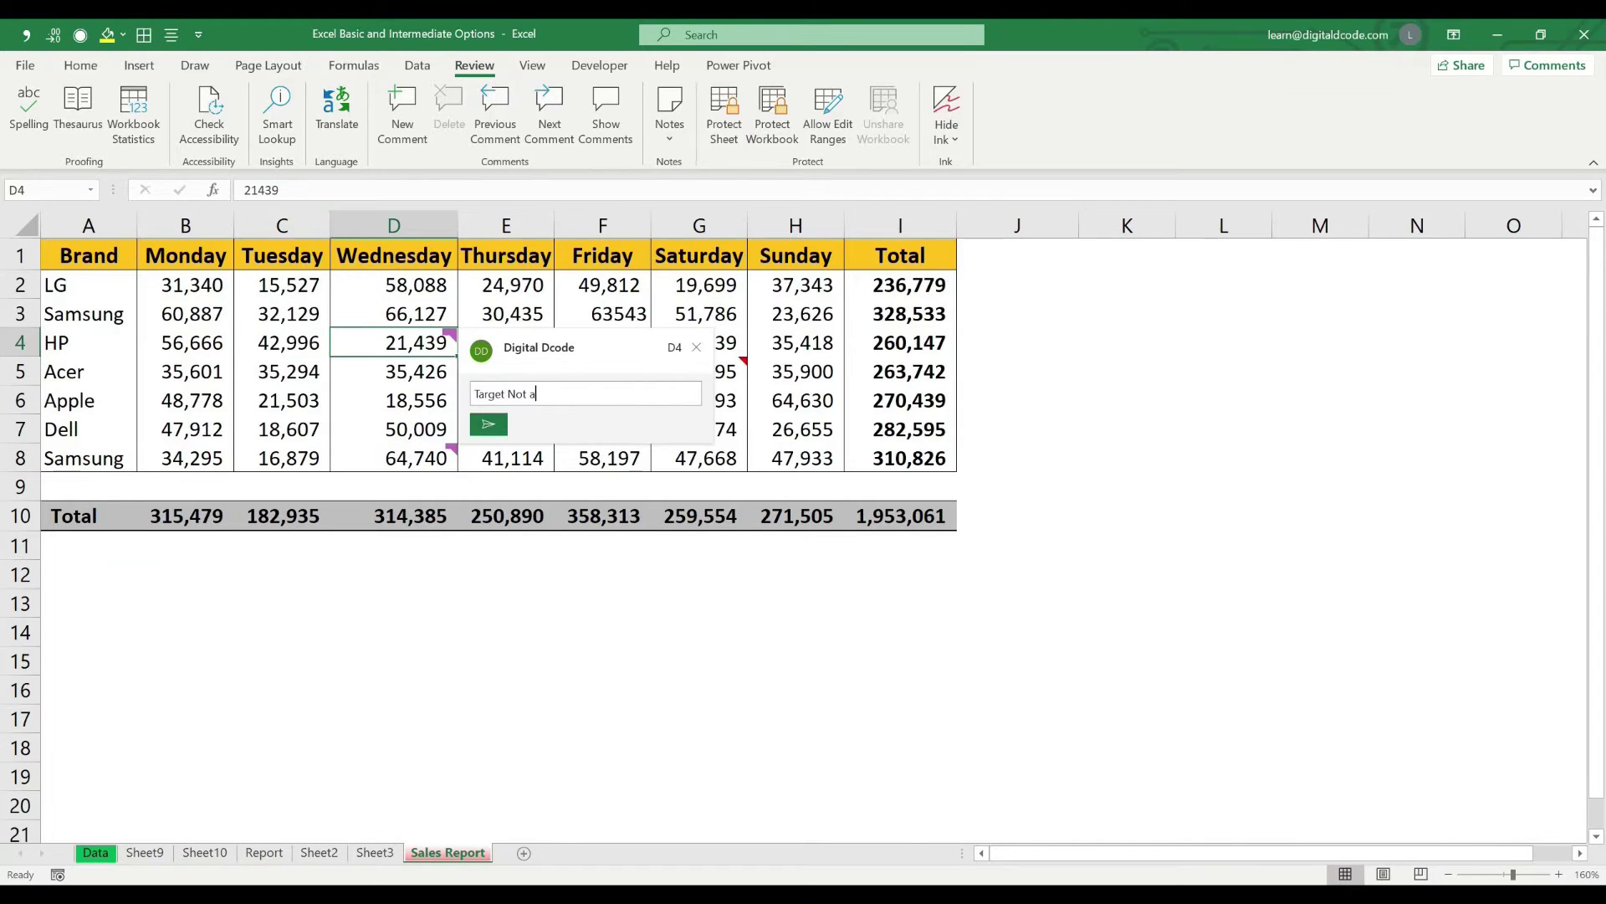
{"action": "type", "text": "chieved"}
{"action": "key", "text": "ctrl+Return"}
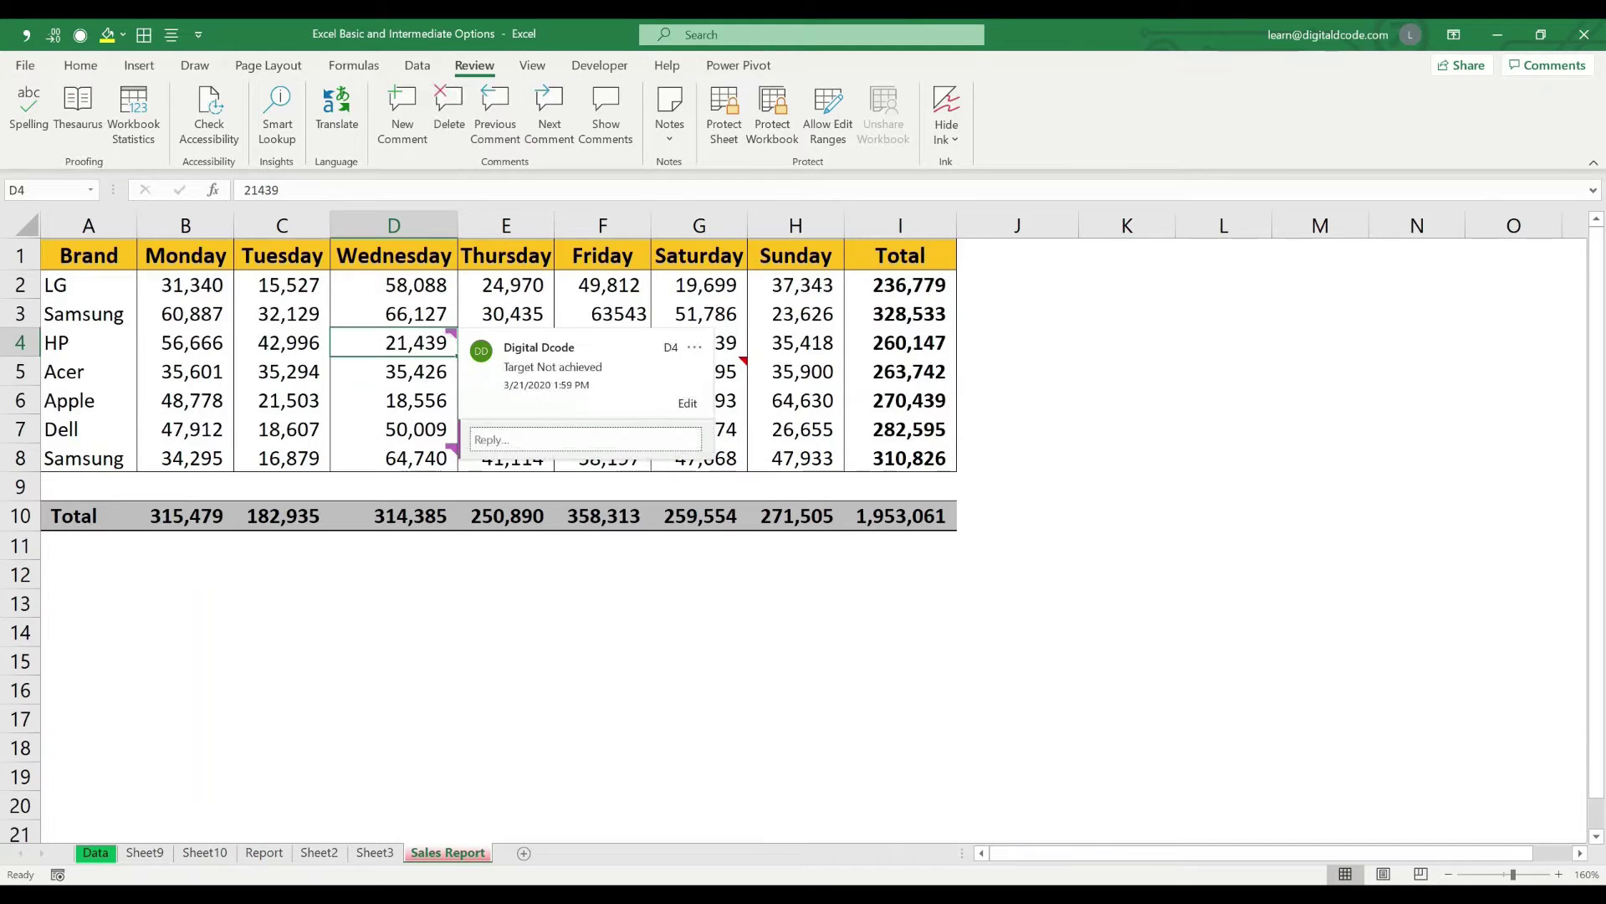
{"action": "left_click", "coordinate": [603, 661]}
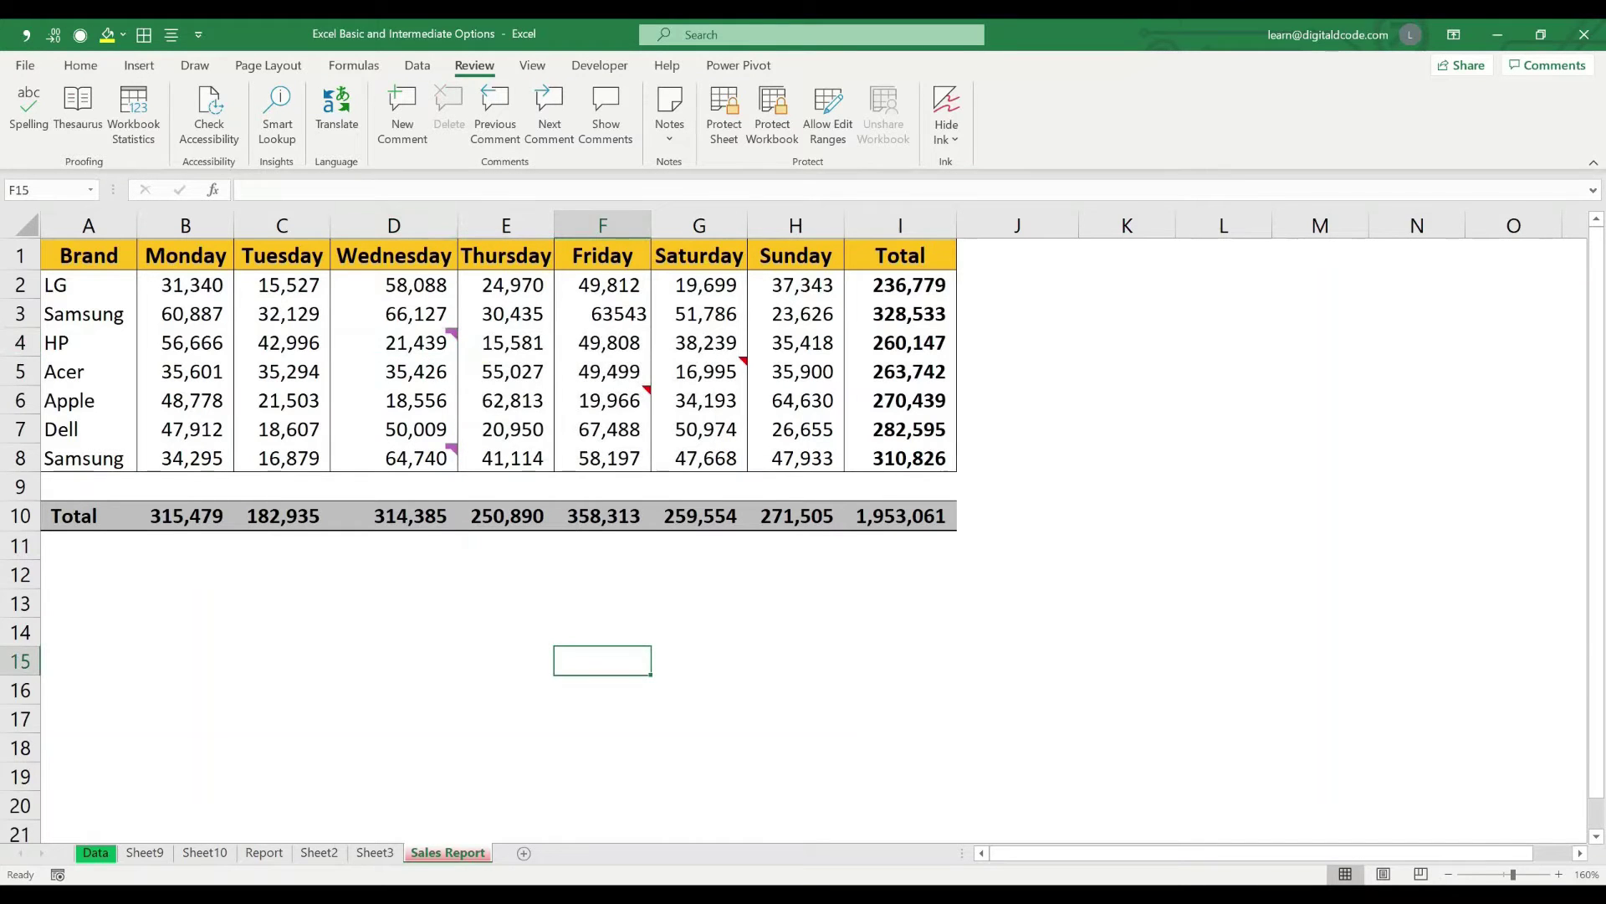
{"action": "left_click_drag", "start_coordinate": [394, 313], "coordinate": [506, 458]}
{"action": "left_click_drag", "start_coordinate": [603, 313], "coordinate": [699, 430]}
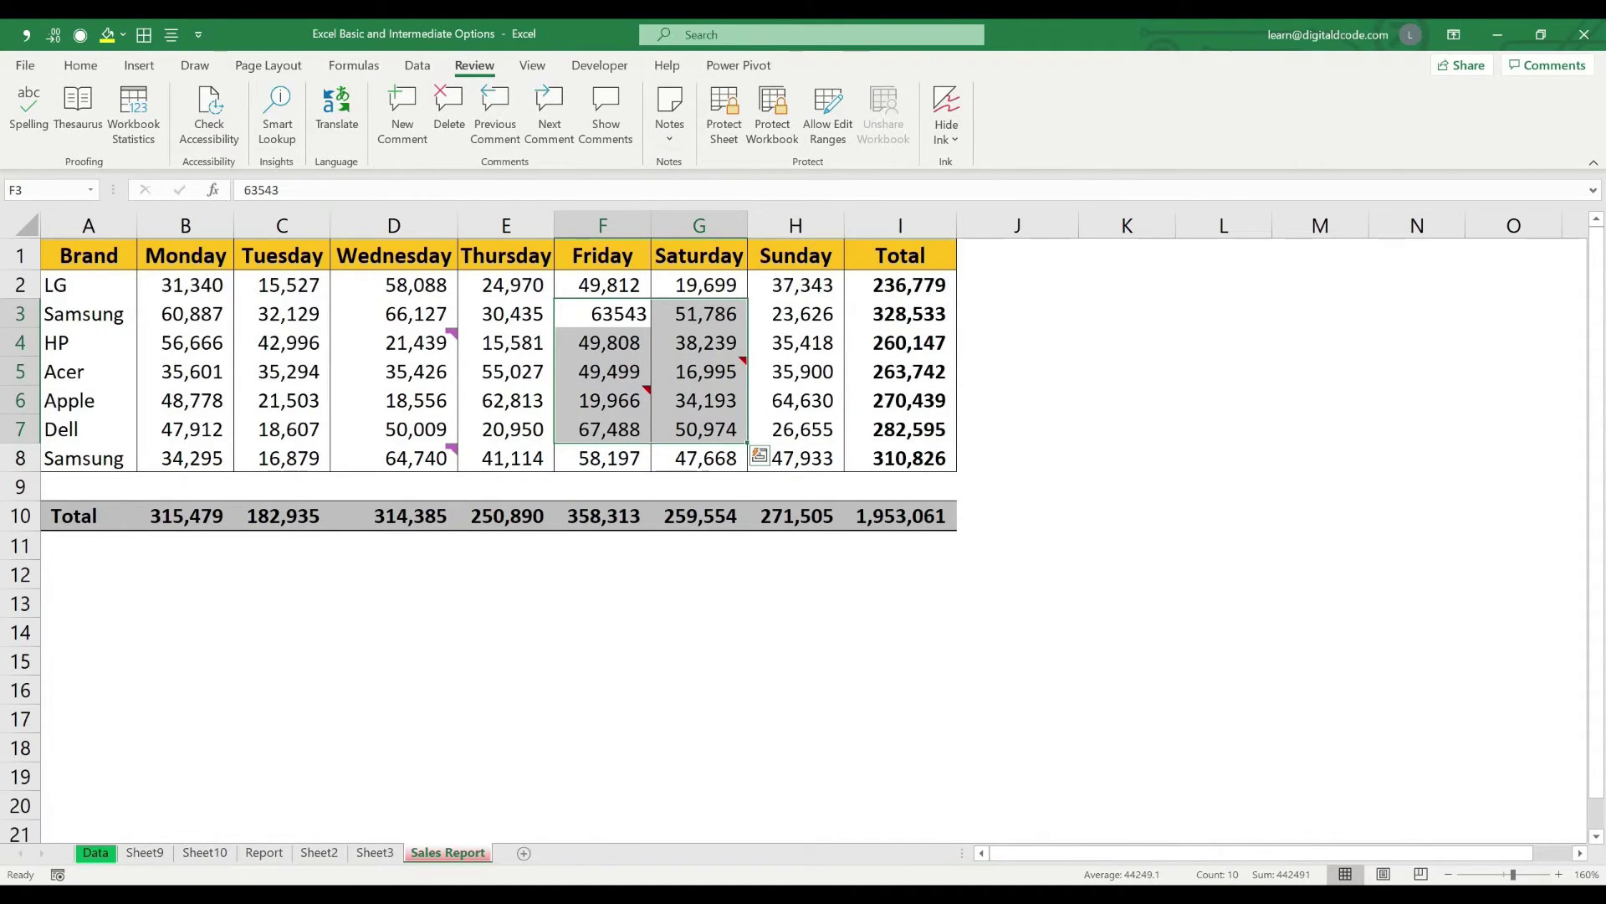
View the note on Acer's Saturday sales in cell G5 and the comment on HP's Wednesday sales in cell D4.
{"action": "mouse_move", "coordinate": [749, 354]}
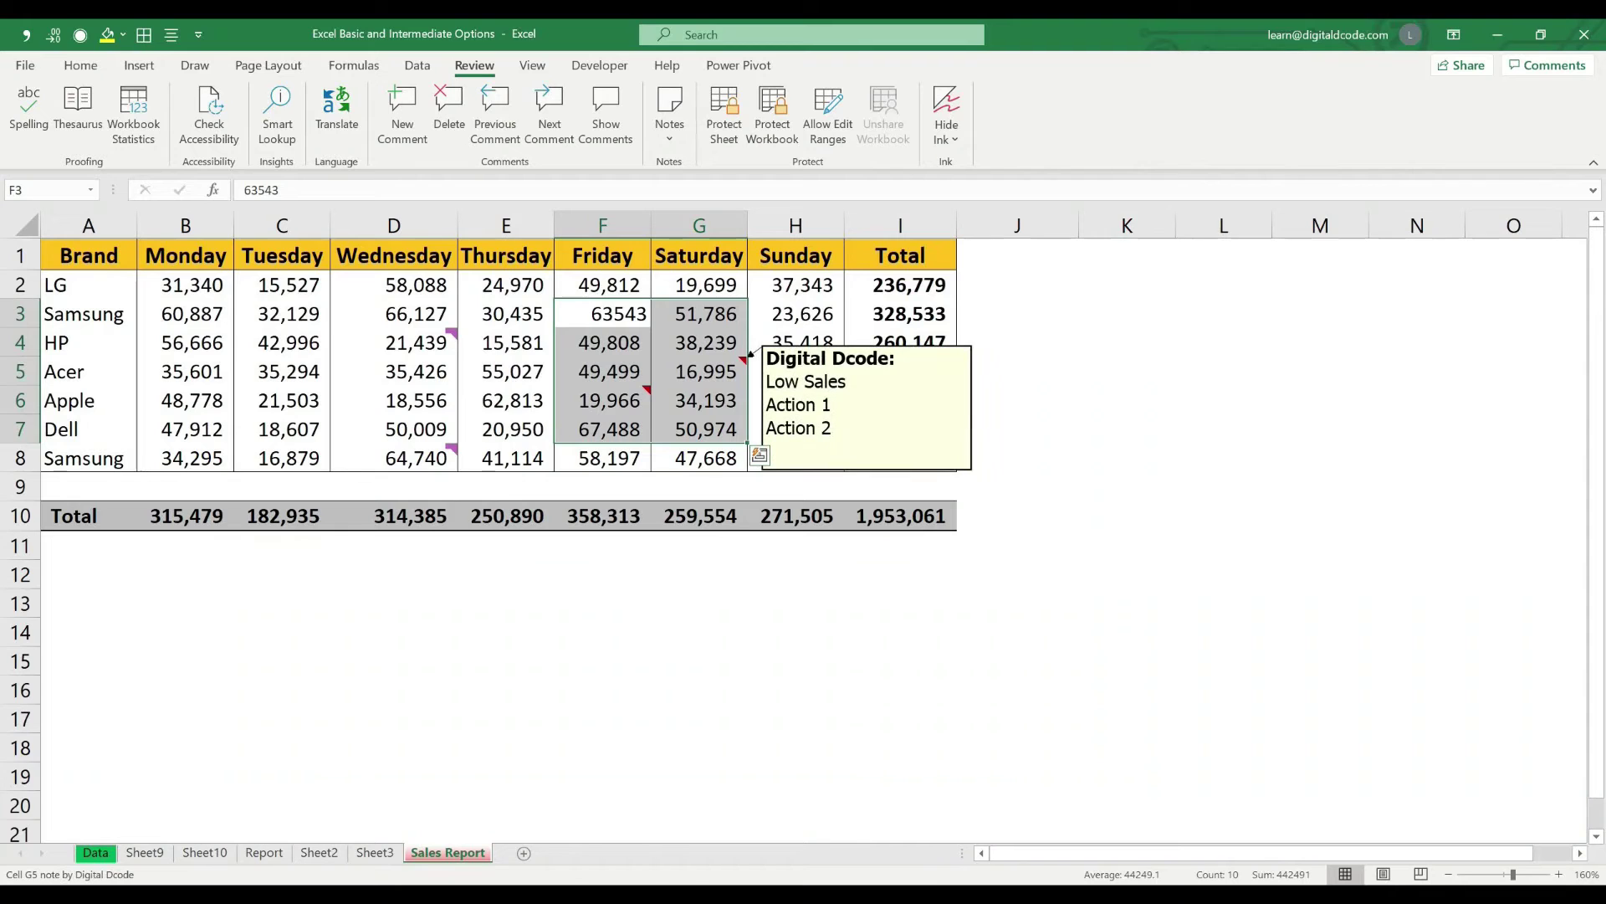
{"action": "left_click", "coordinate": [748, 355]}
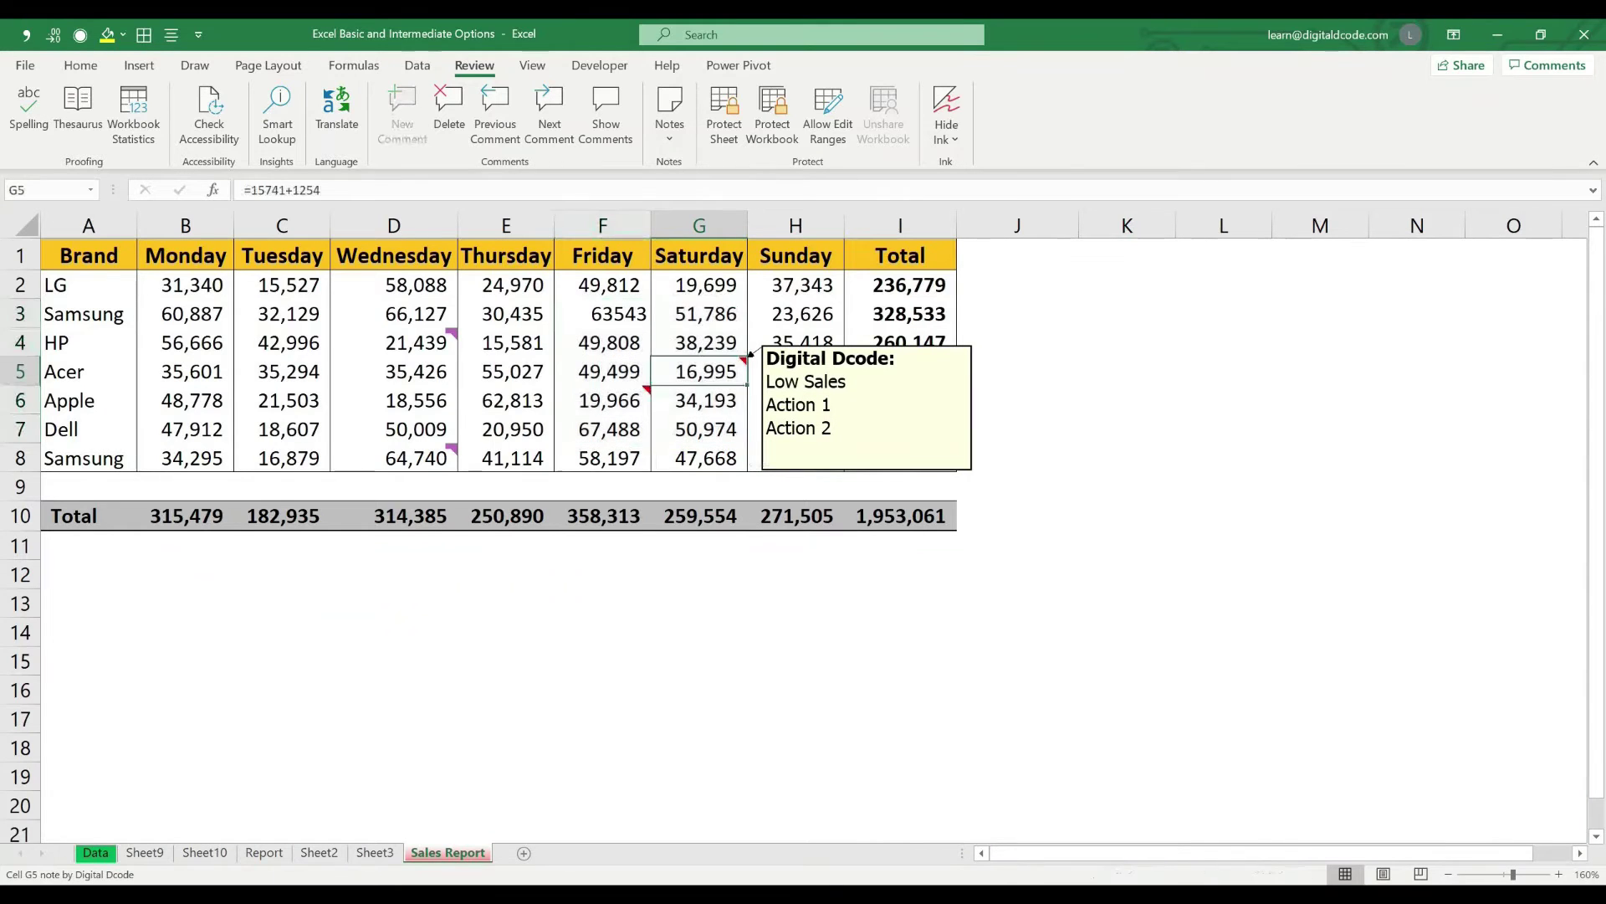
{"action": "mouse_move", "coordinate": [453, 334]}
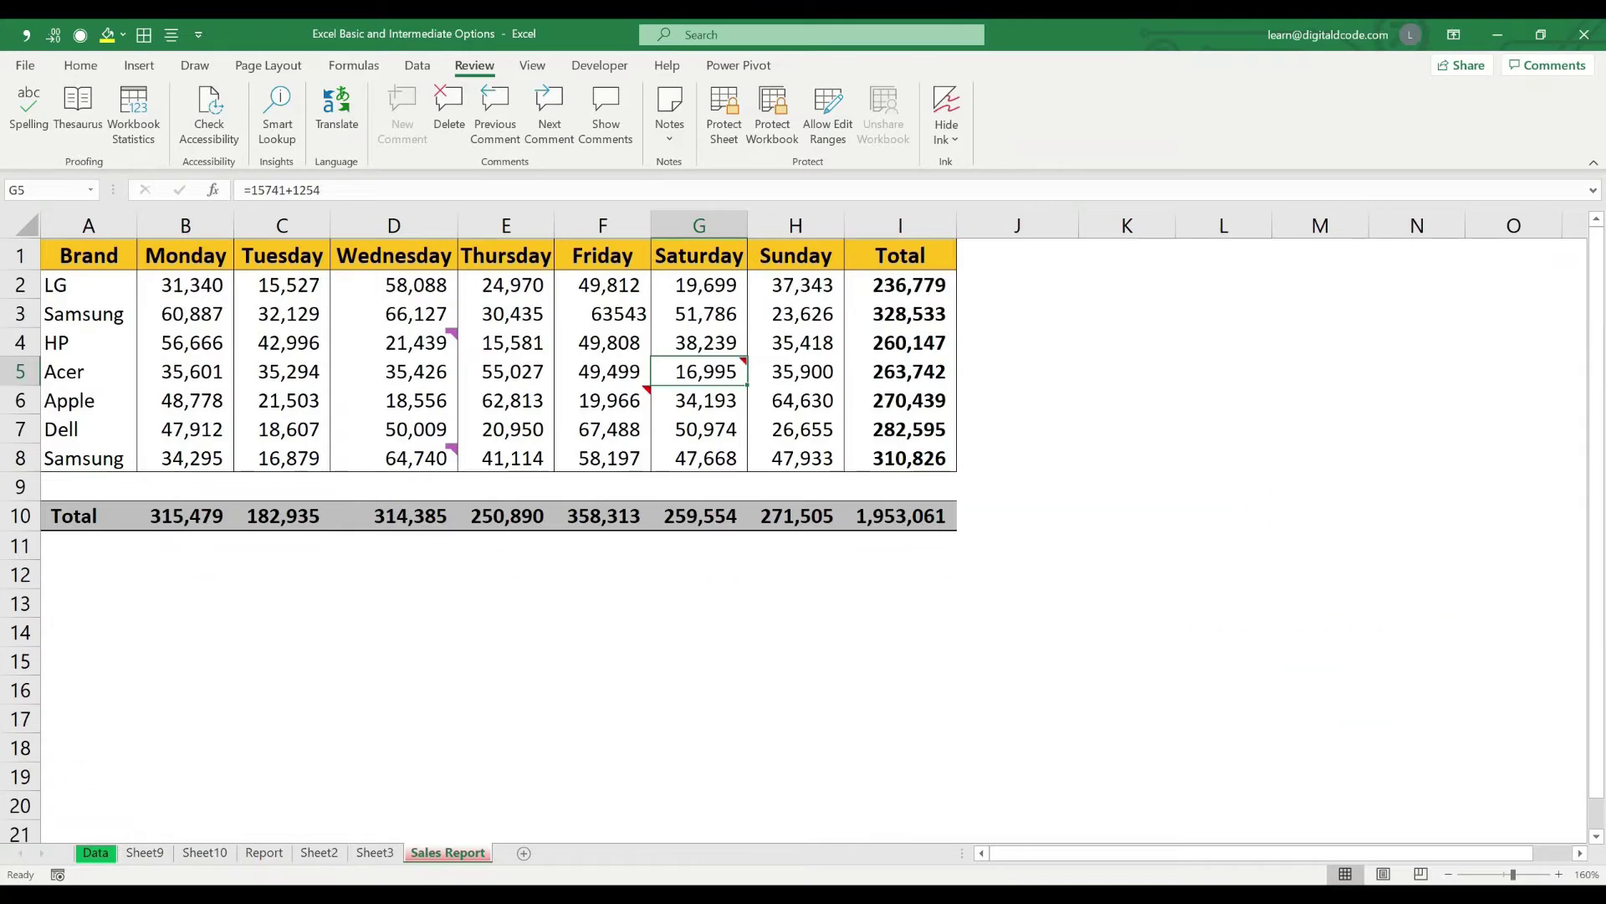
Reply "Due to load demand...next month Target will be achieved" to the comment on HP's Wednesday sales in cell D4.
{"action": "left_click", "coordinate": [402, 343]}
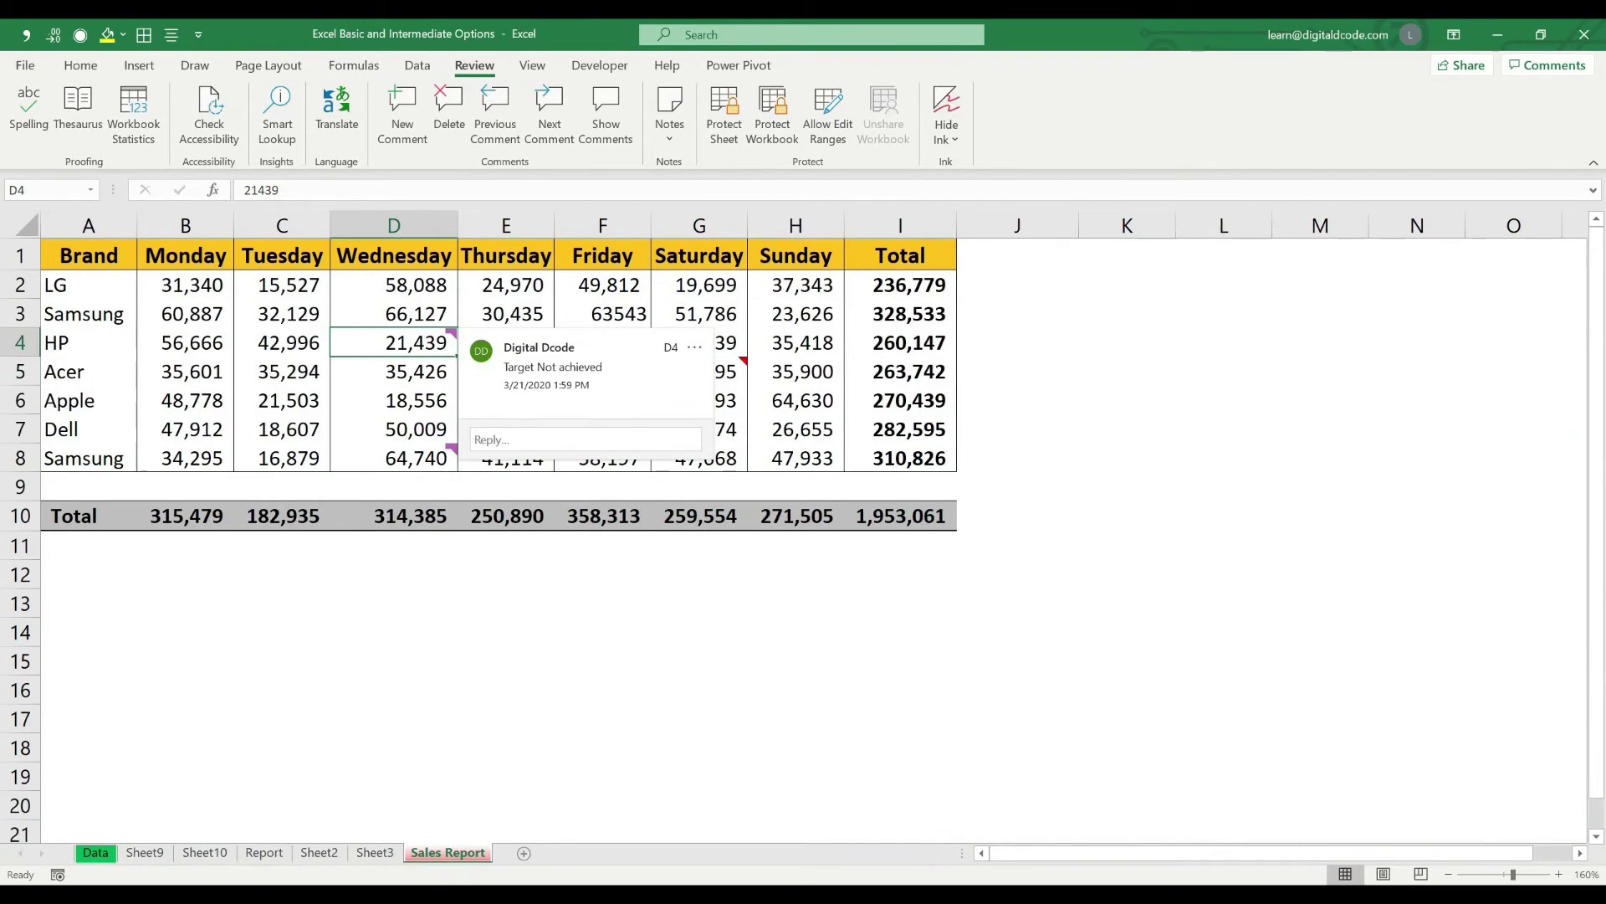
{"action": "left_click", "coordinate": [562, 439]}
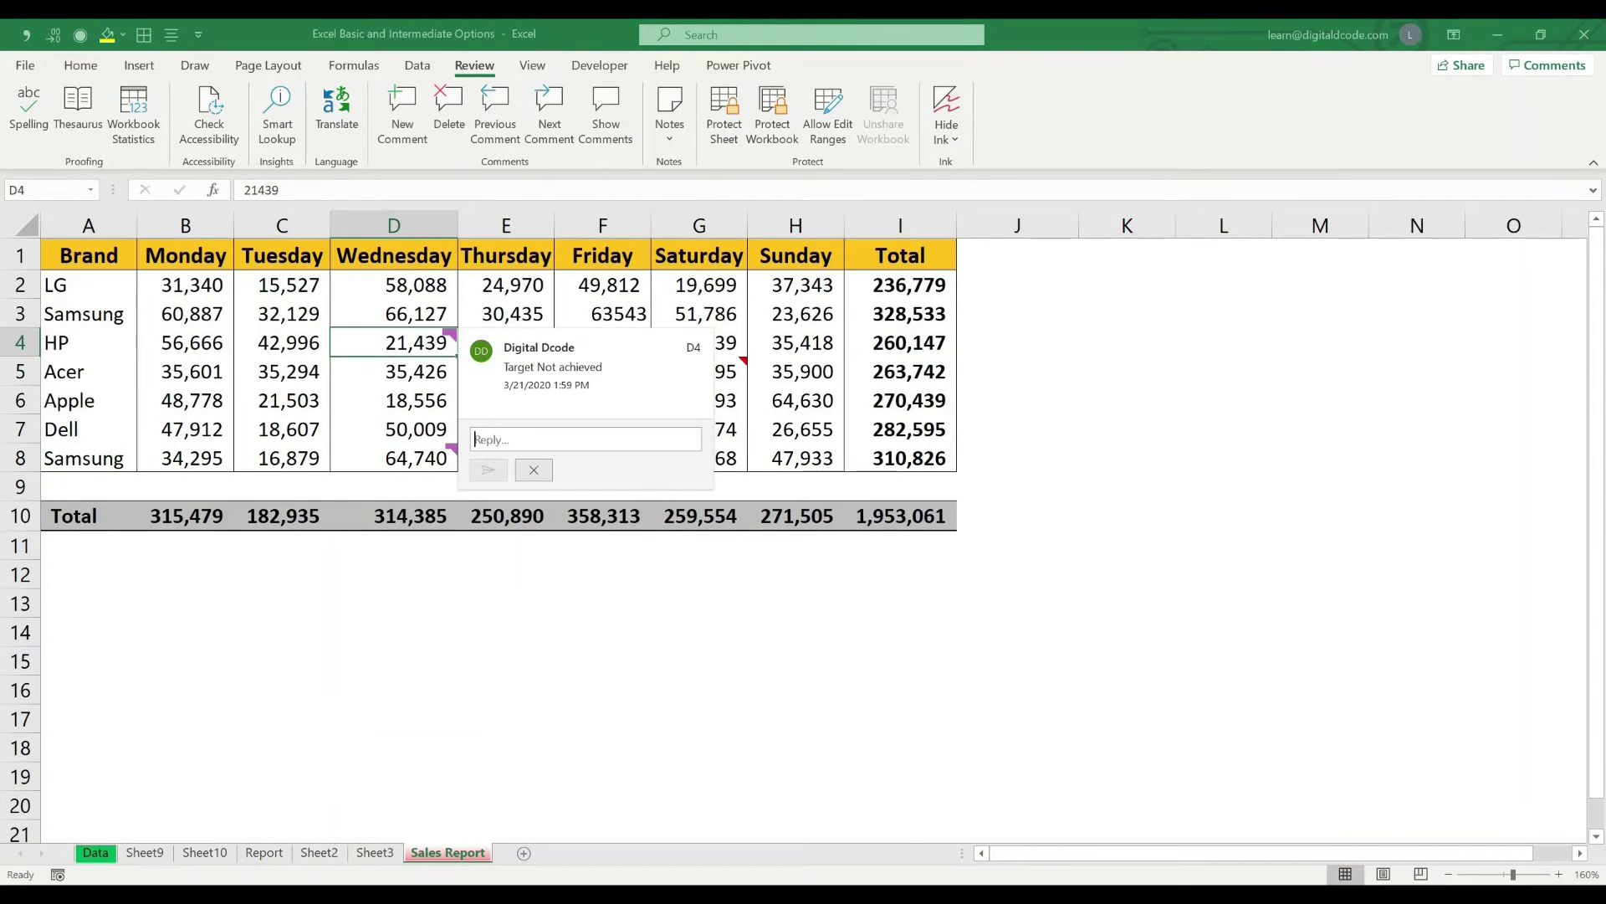
{"action": "type", "text": "Next m"}
{"action": "key", "text": "BackSpace"}
{"action": "key", "text": "BackSpace"}
{"action": "key", "text": "BackSpace"}
{"action": "type", "text": "Due to load"}
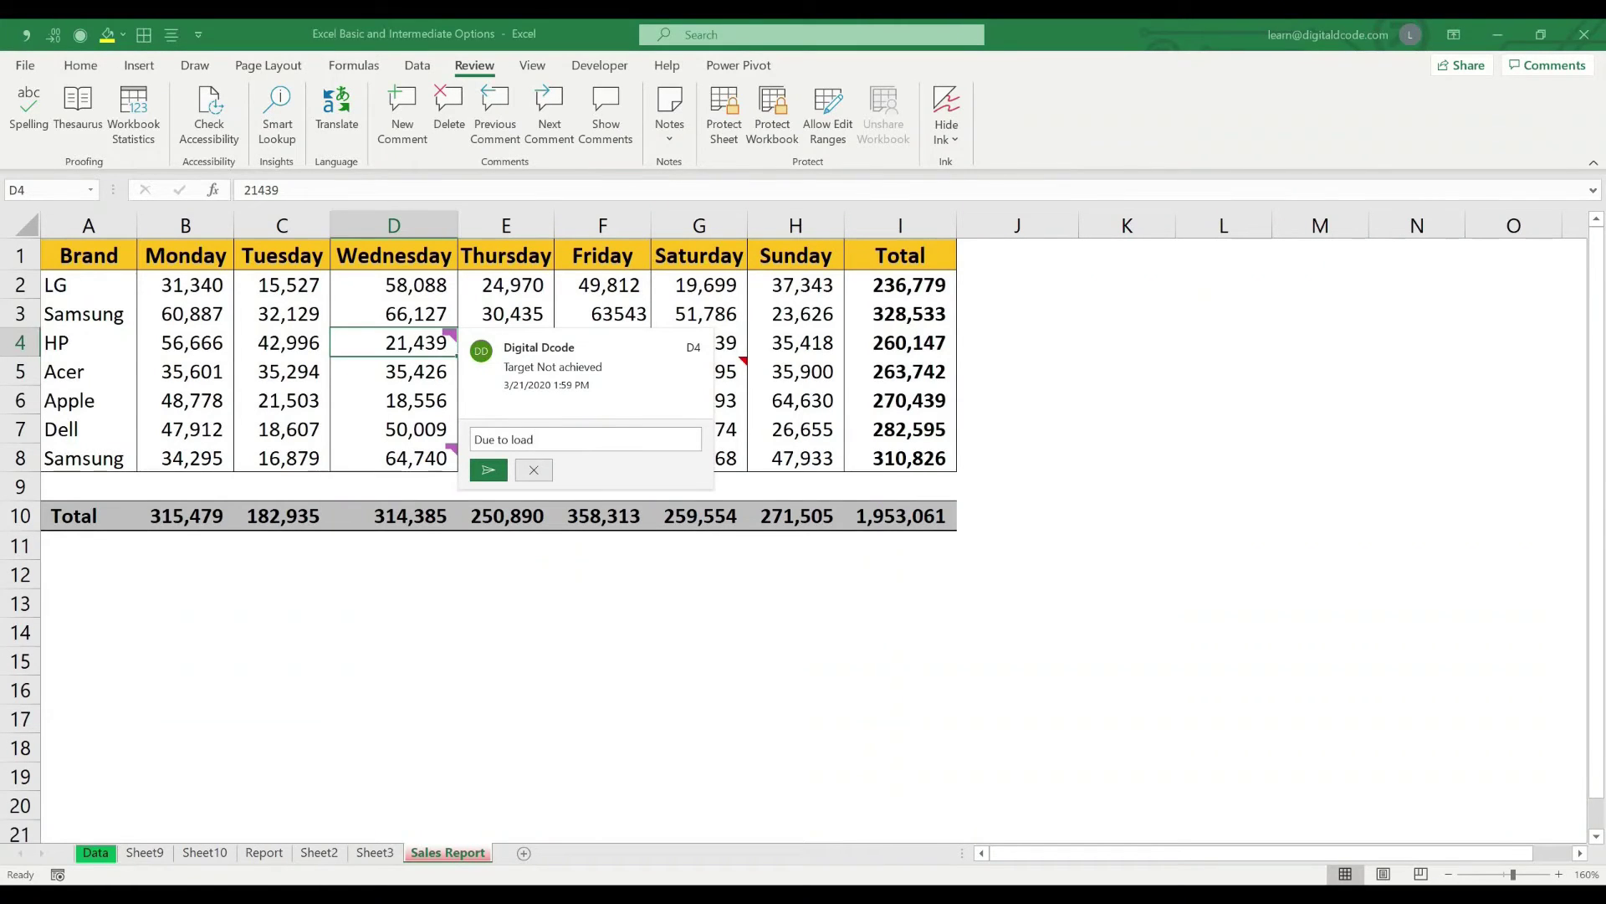
{"action": "type", "text": " demand...next month Target will be"}
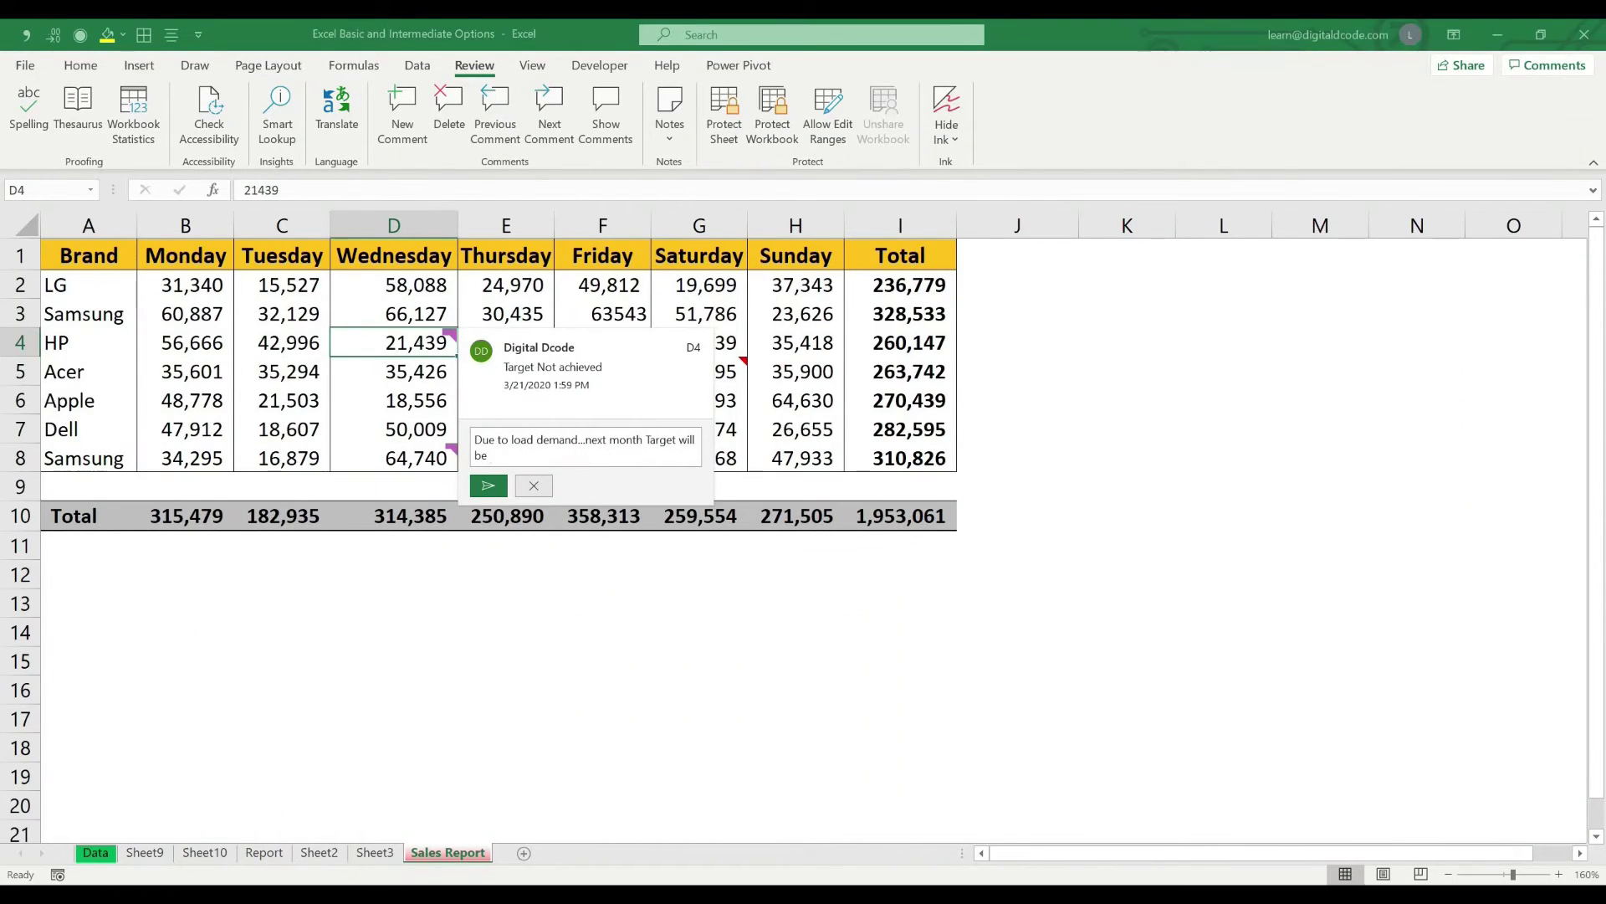
{"action": "type", "text": " ach"}
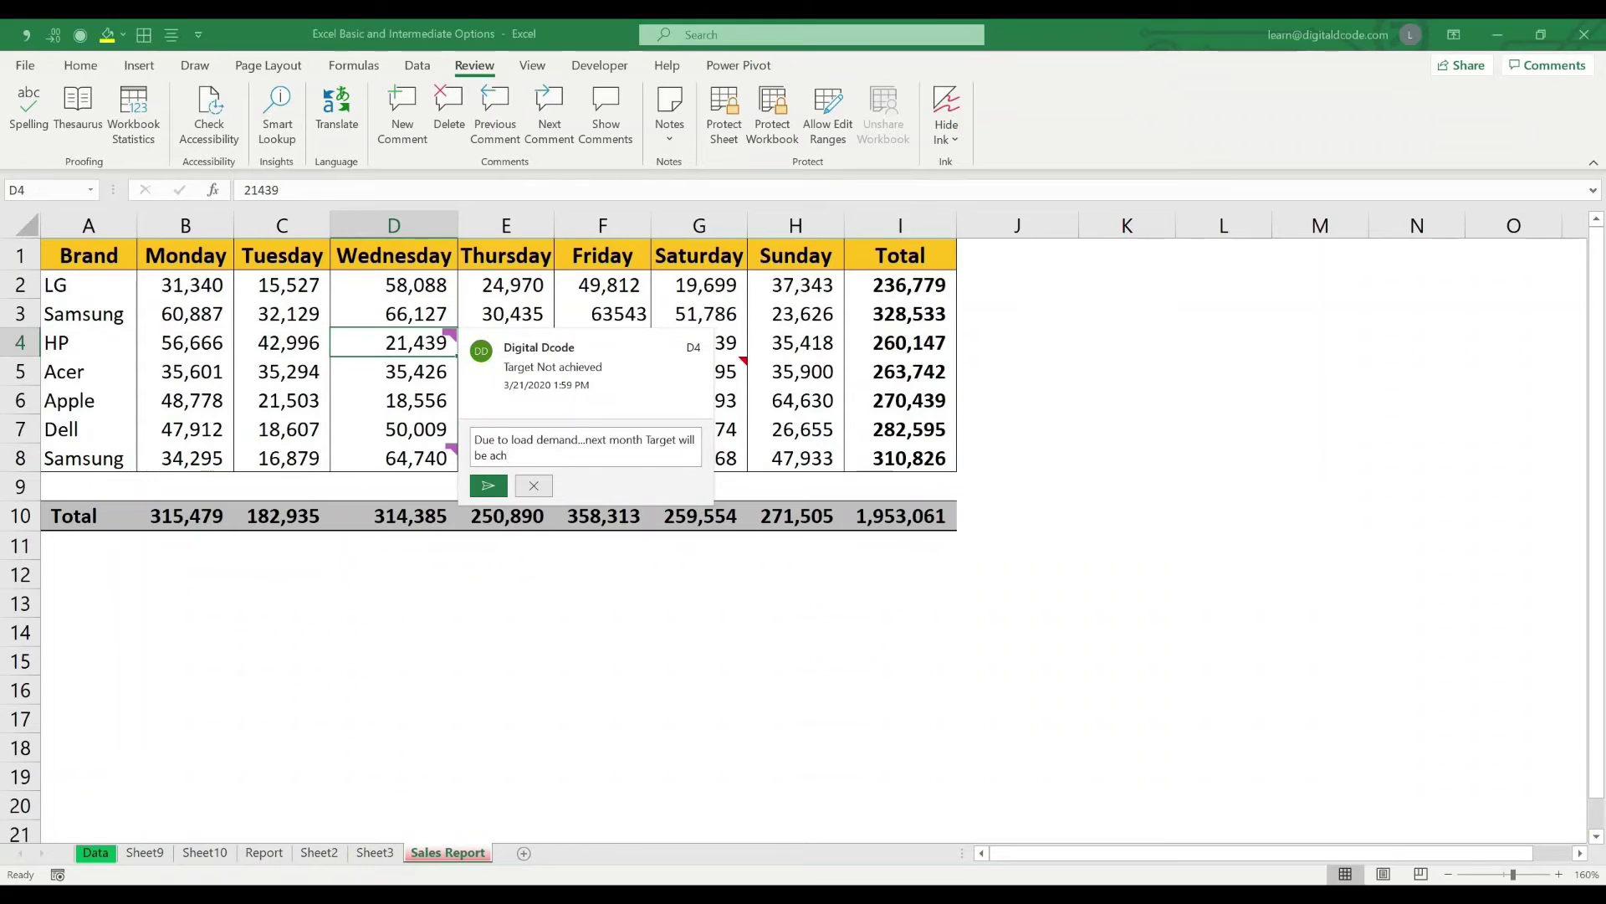
{"action": "type", "text": "ieved"}
{"action": "key", "text": "ctrl+Return"}
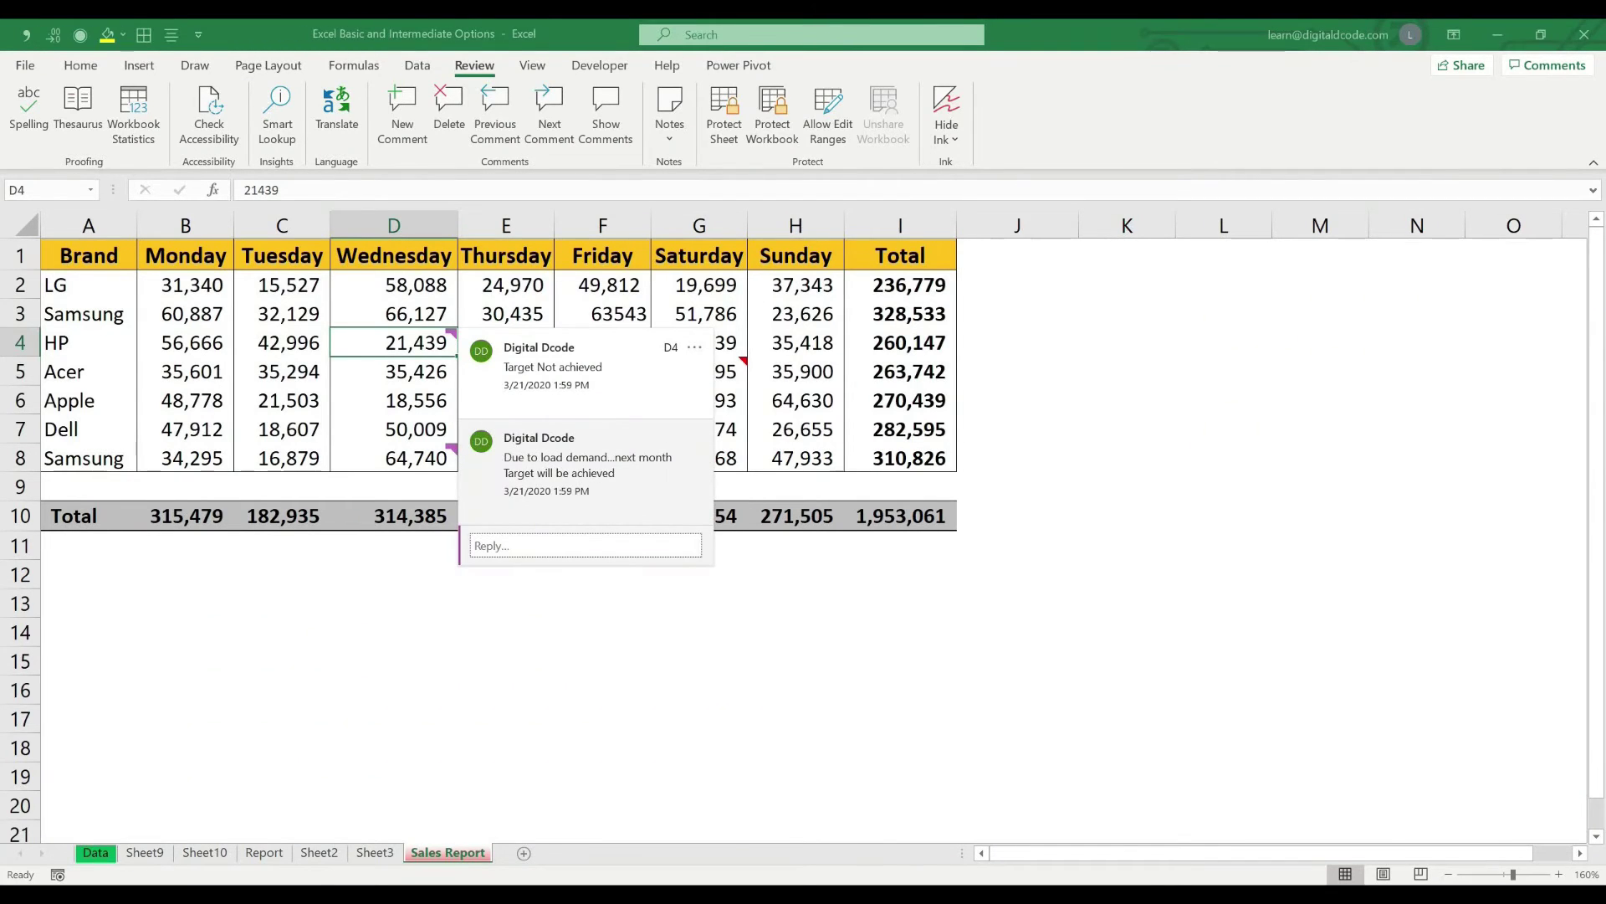
Post a comment reading "Low Sales" on LG's total in cell I2.
{"action": "left_click_drag", "start_coordinate": [900, 285], "coordinate": [901, 429]}
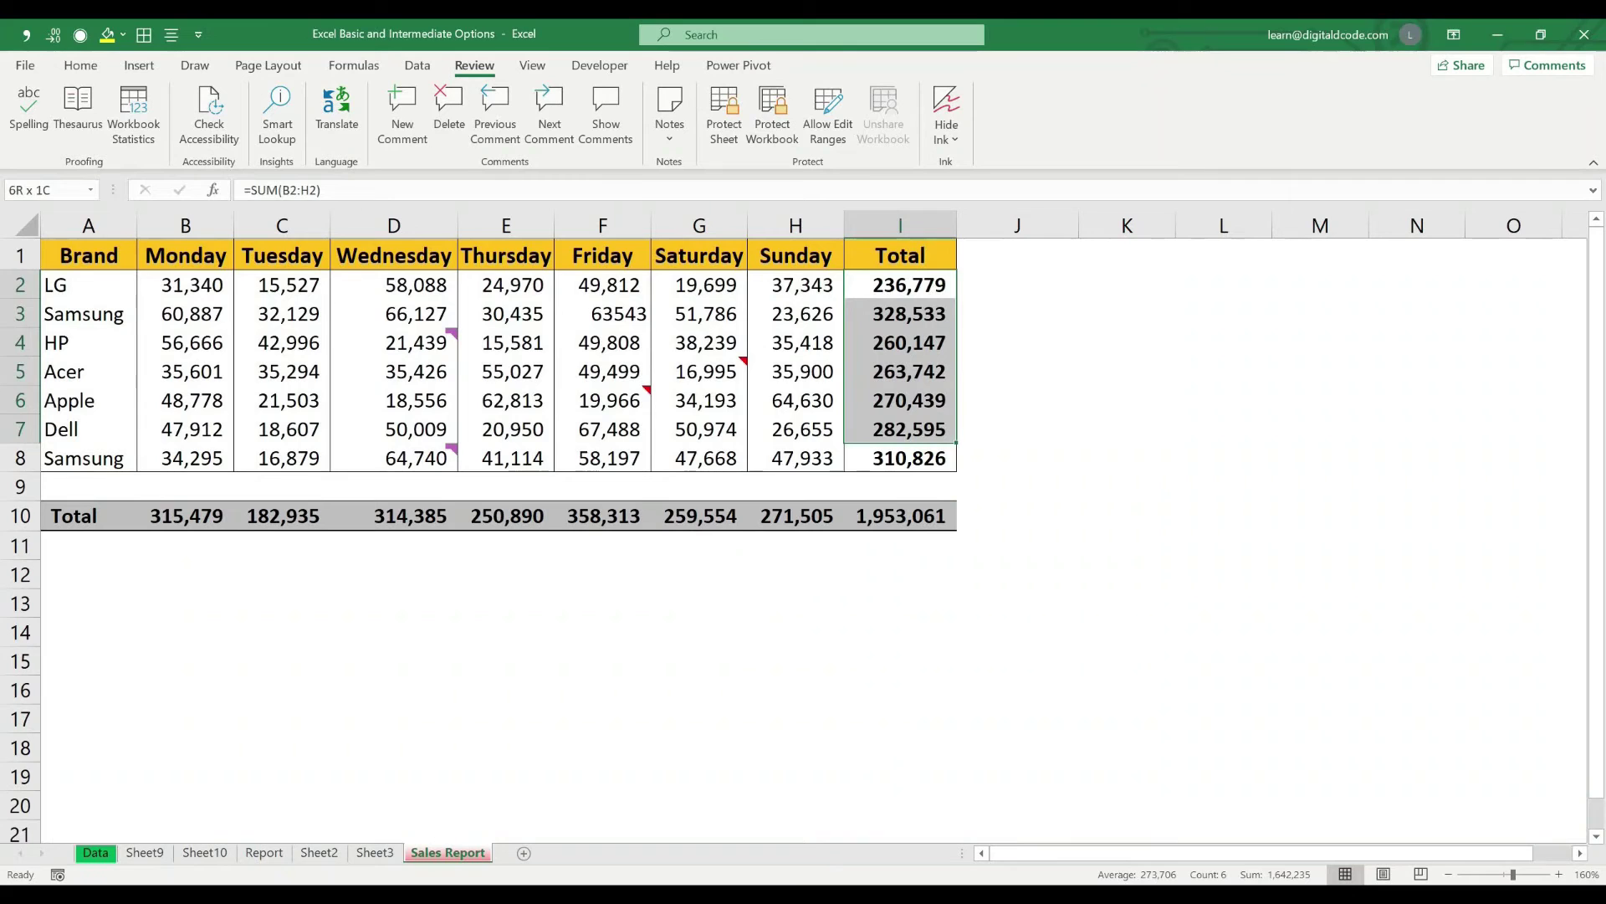
{"action": "left_click", "coordinate": [89, 285]}
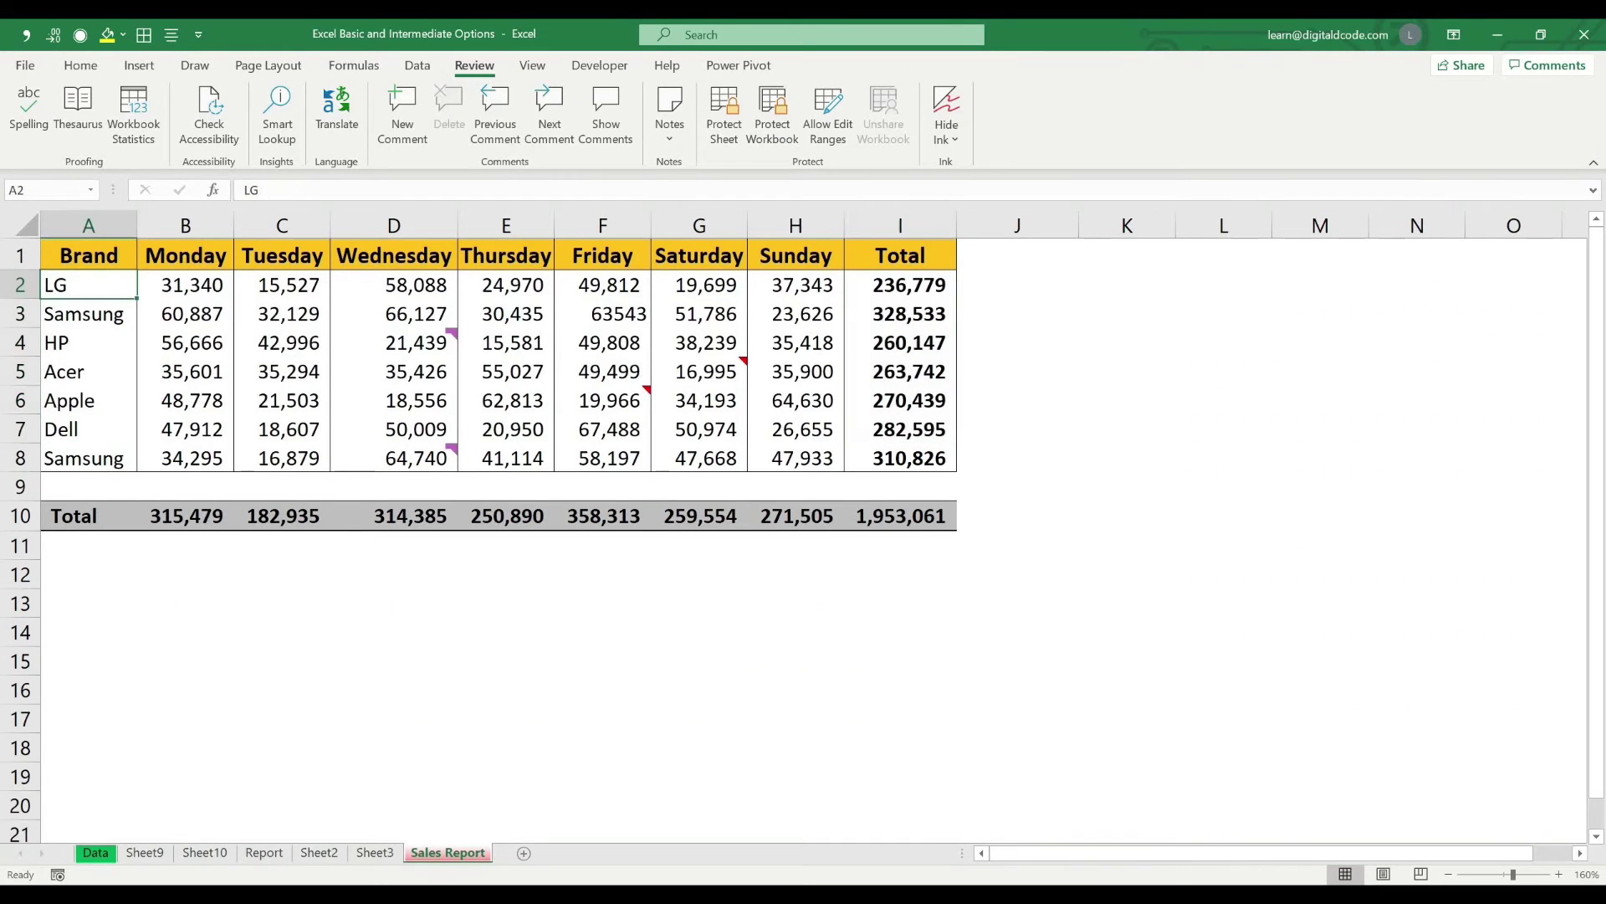
{"action": "left_click", "coordinate": [900, 314]}
{"action": "left_click", "coordinate": [901, 285]}
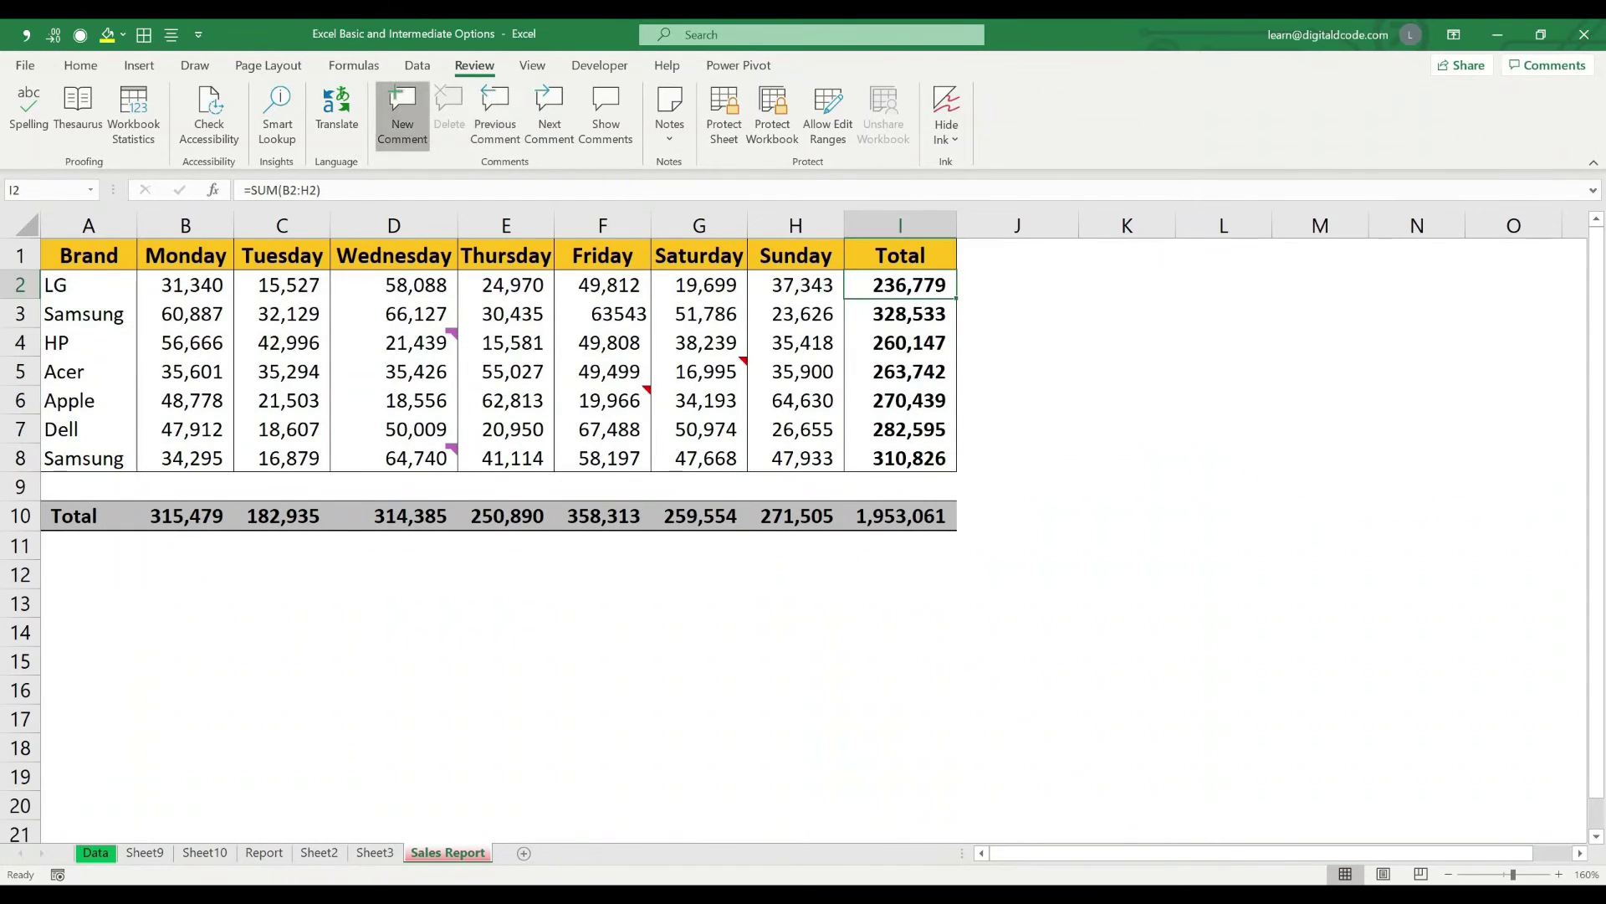
{"action": "left_click", "coordinate": [403, 113]}
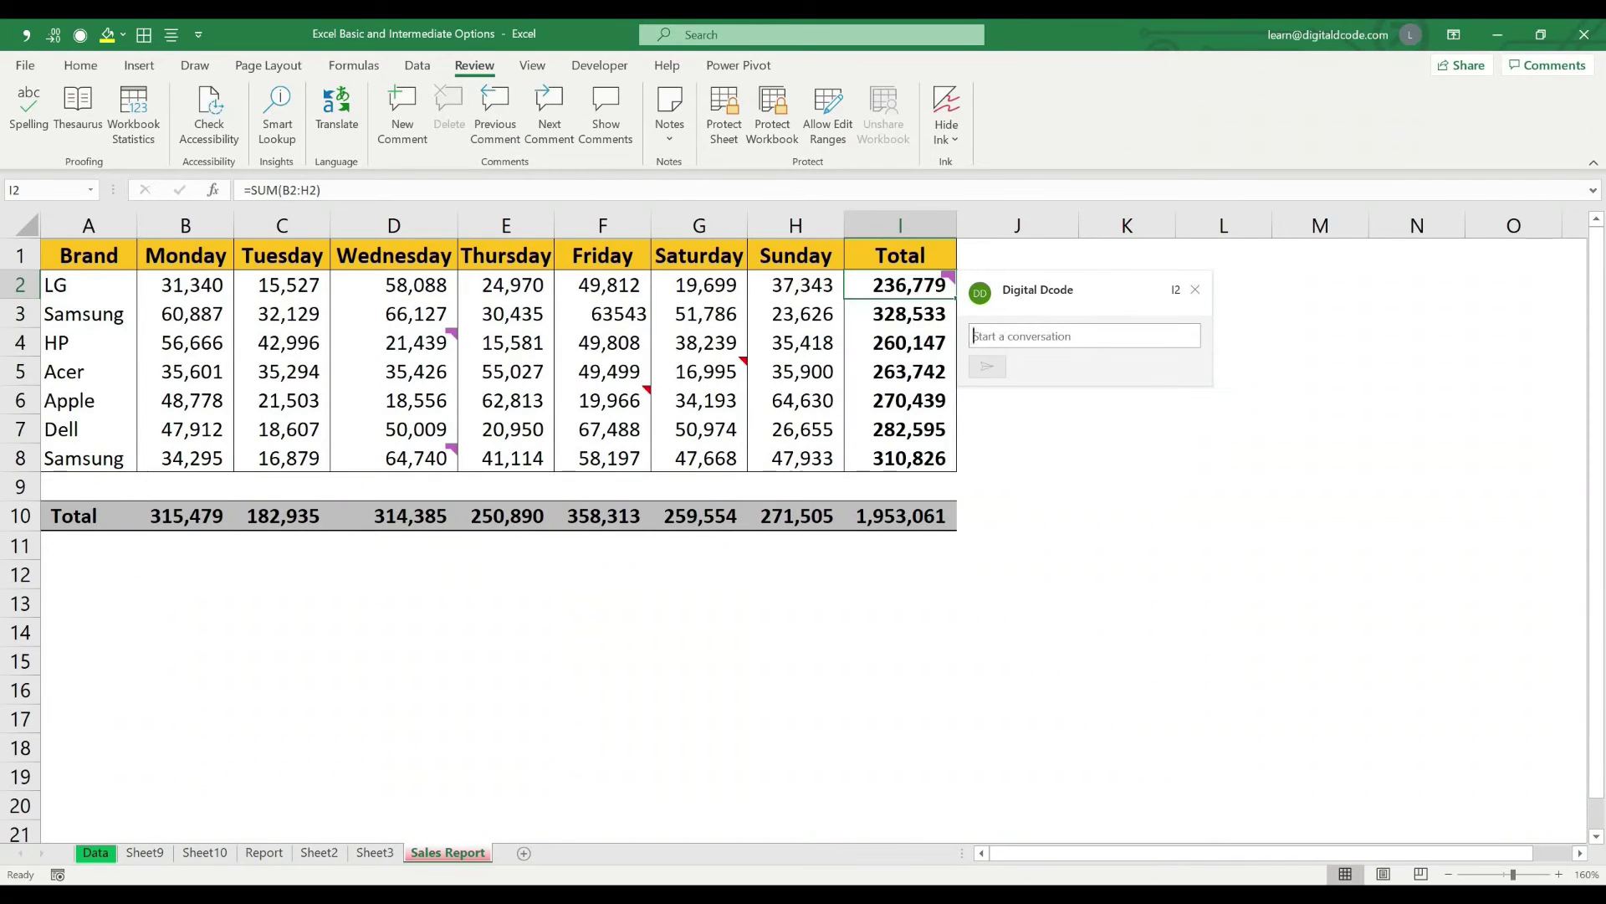
{"action": "type", "text": "111"}
{"action": "key", "text": "BackSpace"}
{"action": "key", "text": "BackSpace"}
{"action": "key", "text": "BackSpace"}
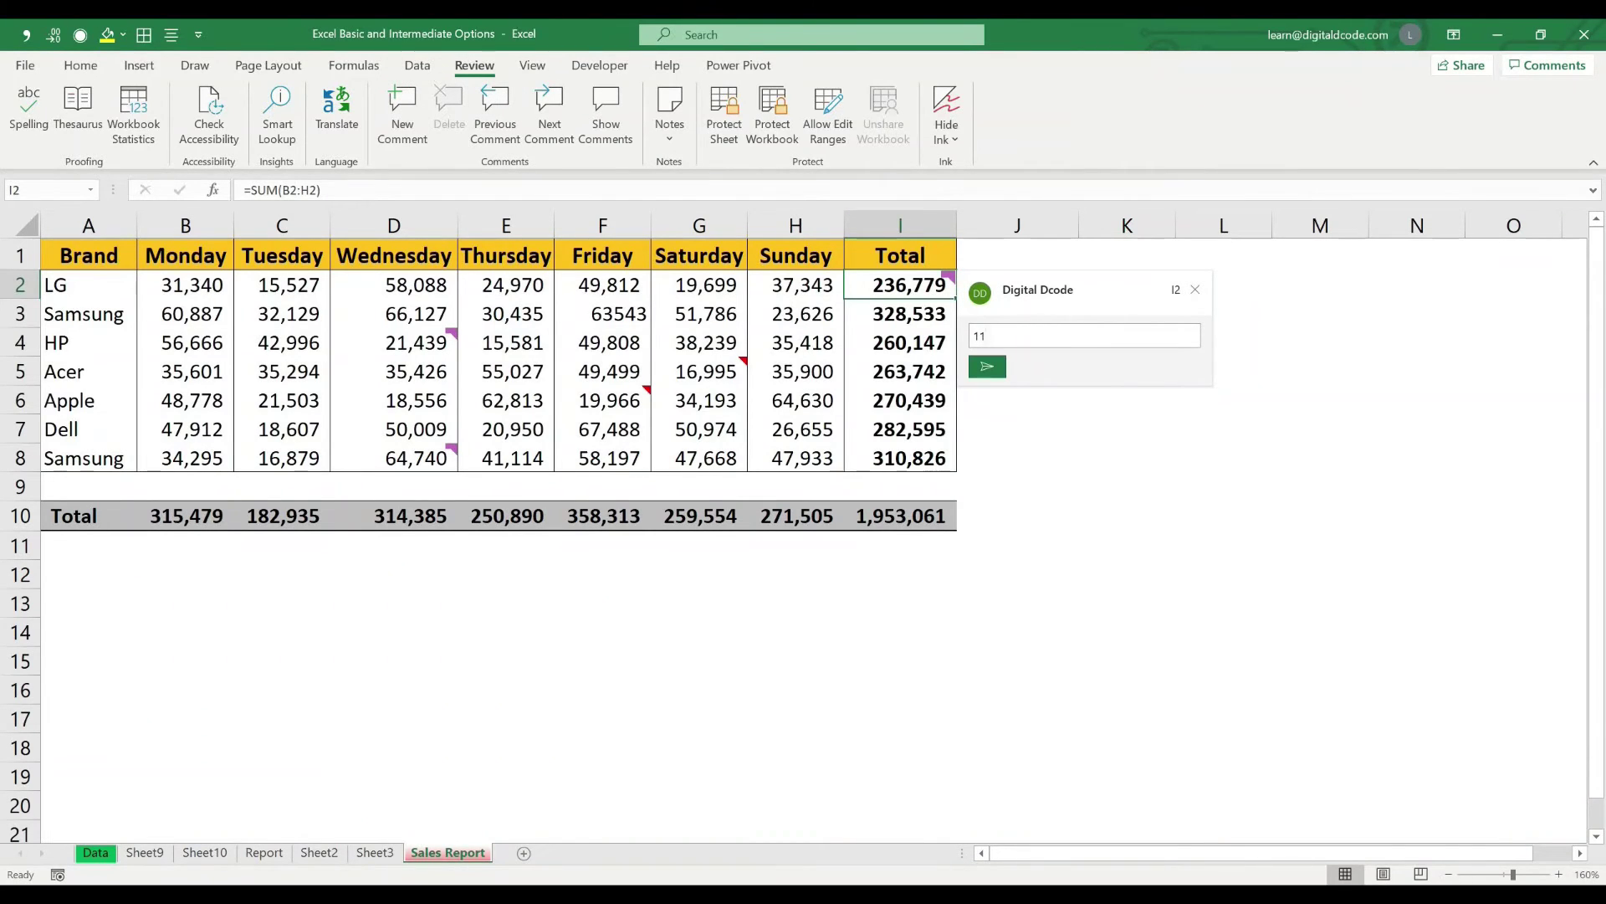
{"action": "type", "text": "Low Sales"}
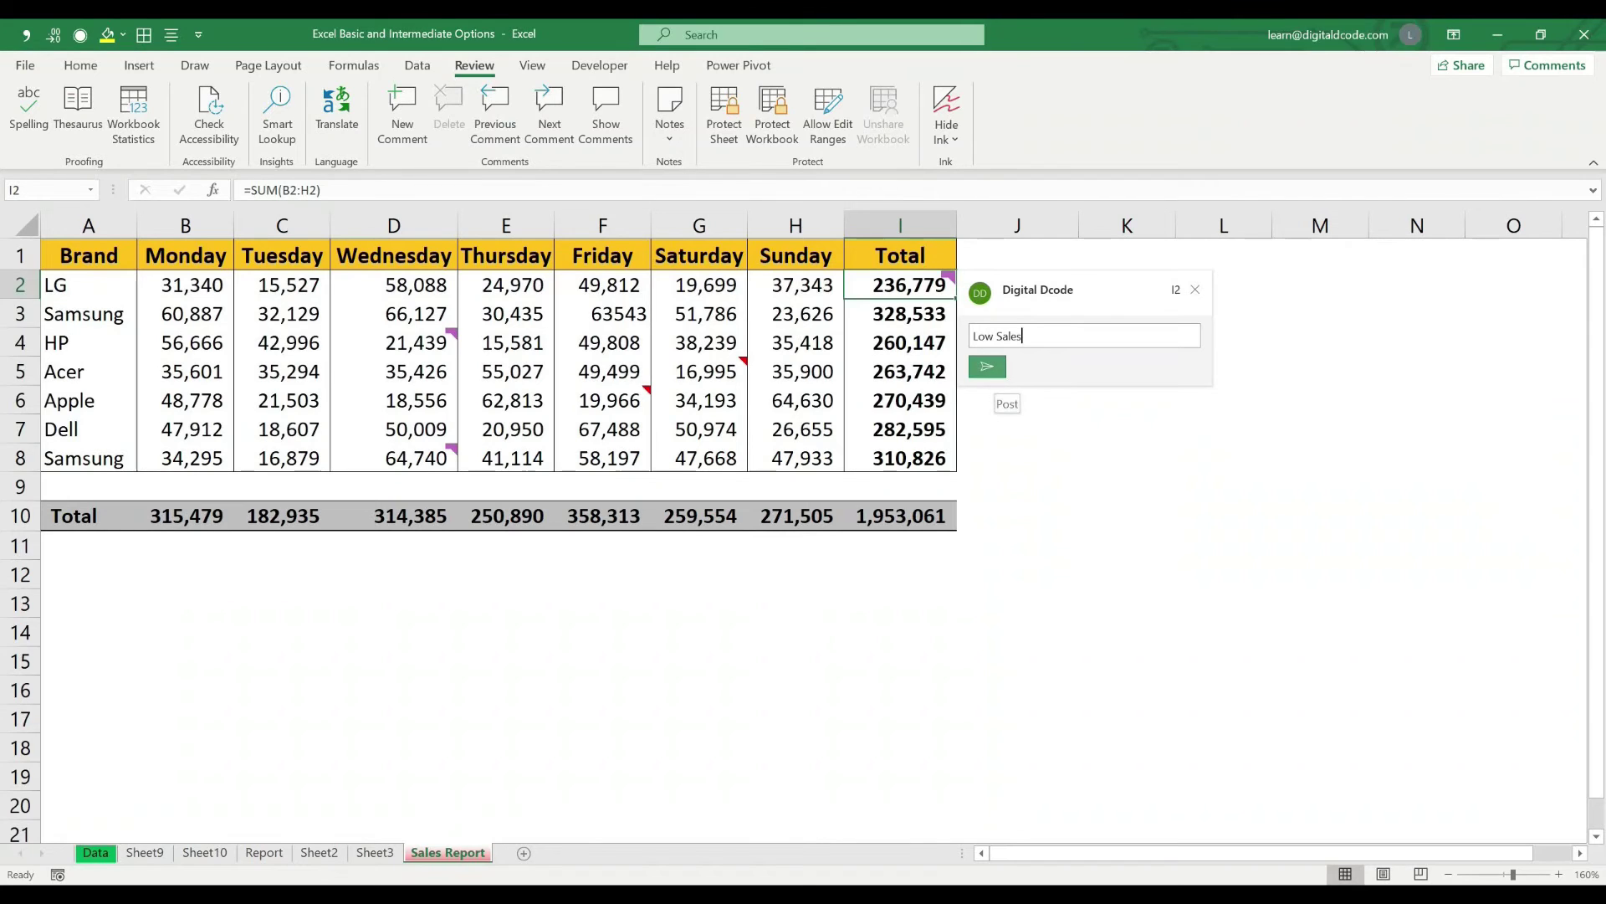
{"action": "left_click", "coordinate": [987, 366]}
Post a comment reading "High Sales" on HP's total in cell I4.
{"action": "left_click", "coordinate": [900, 343]}
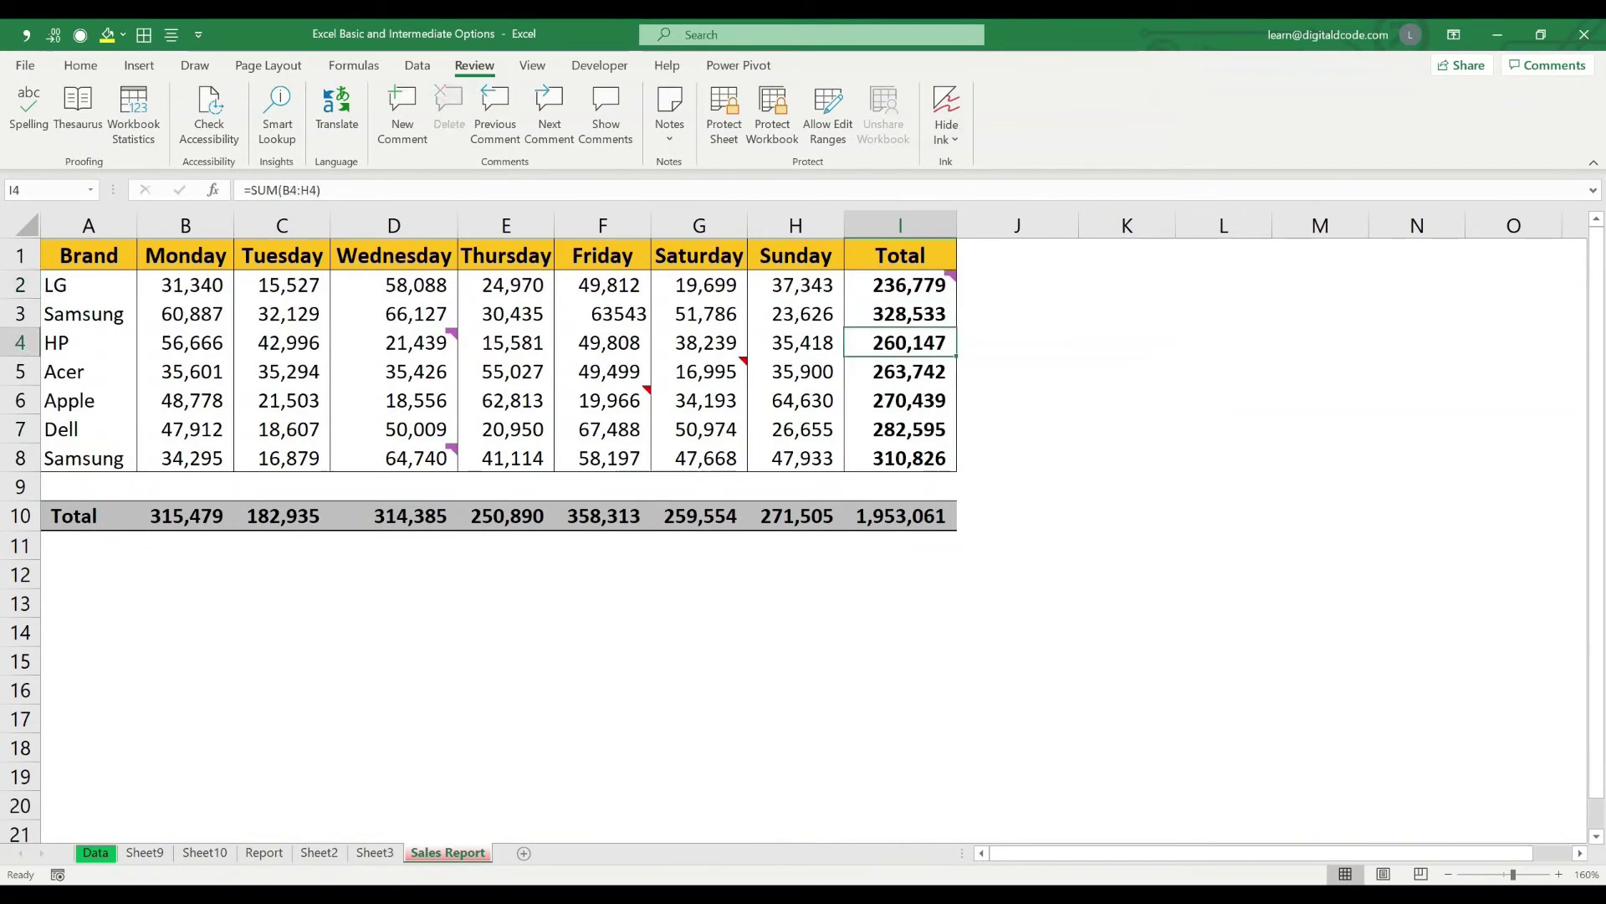
{"action": "left_click", "coordinate": [401, 117]}
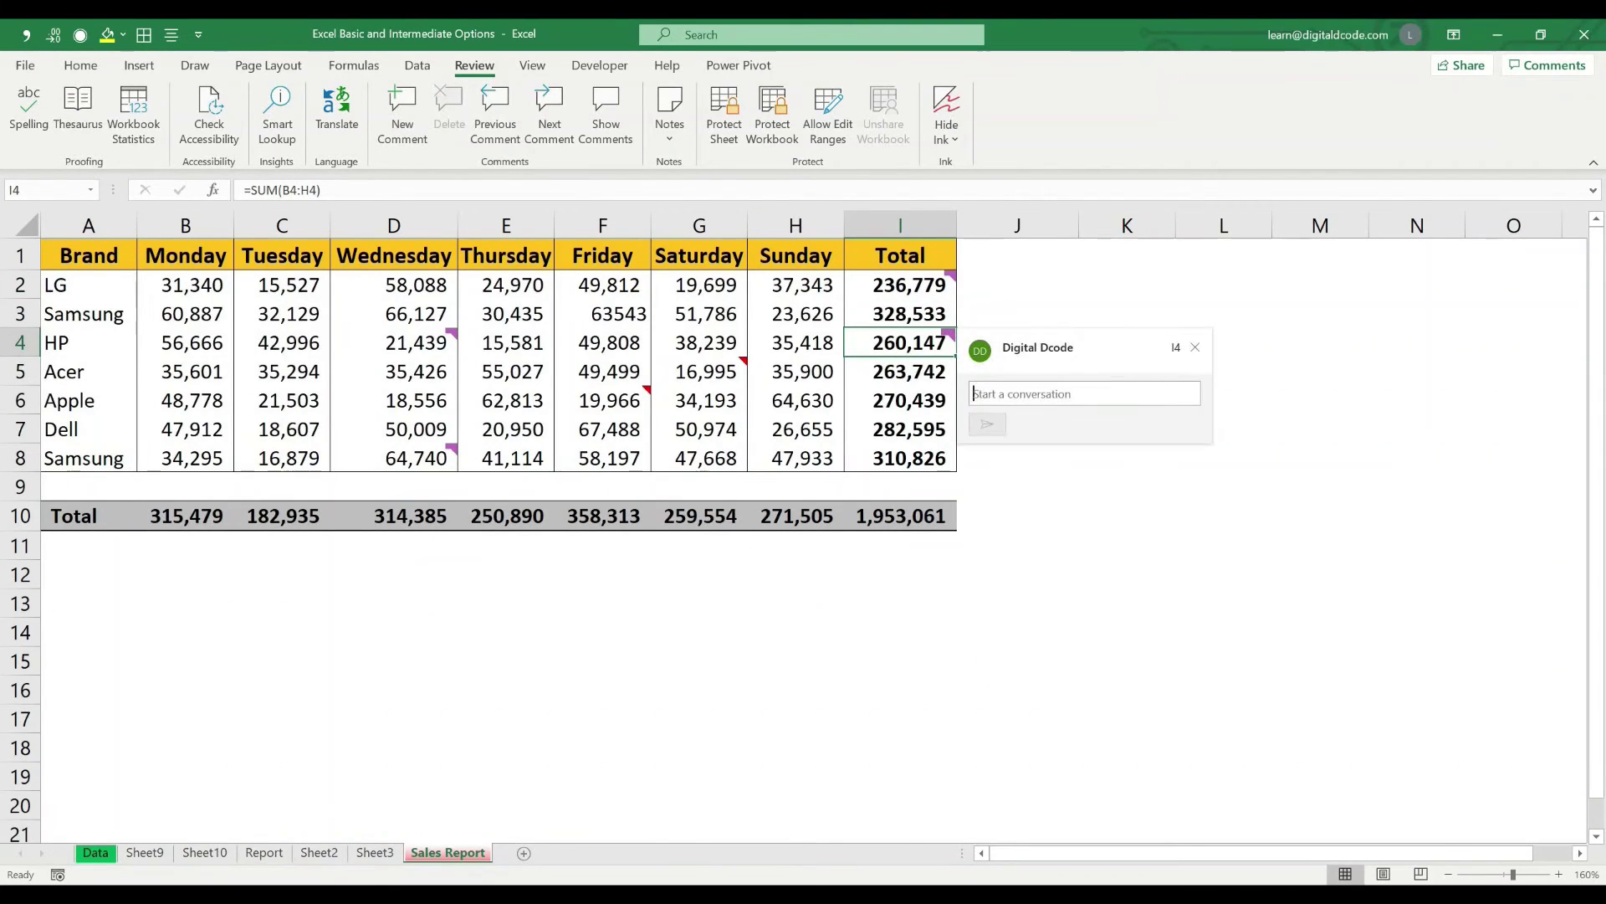
{"action": "type", "text": "High Sales"}
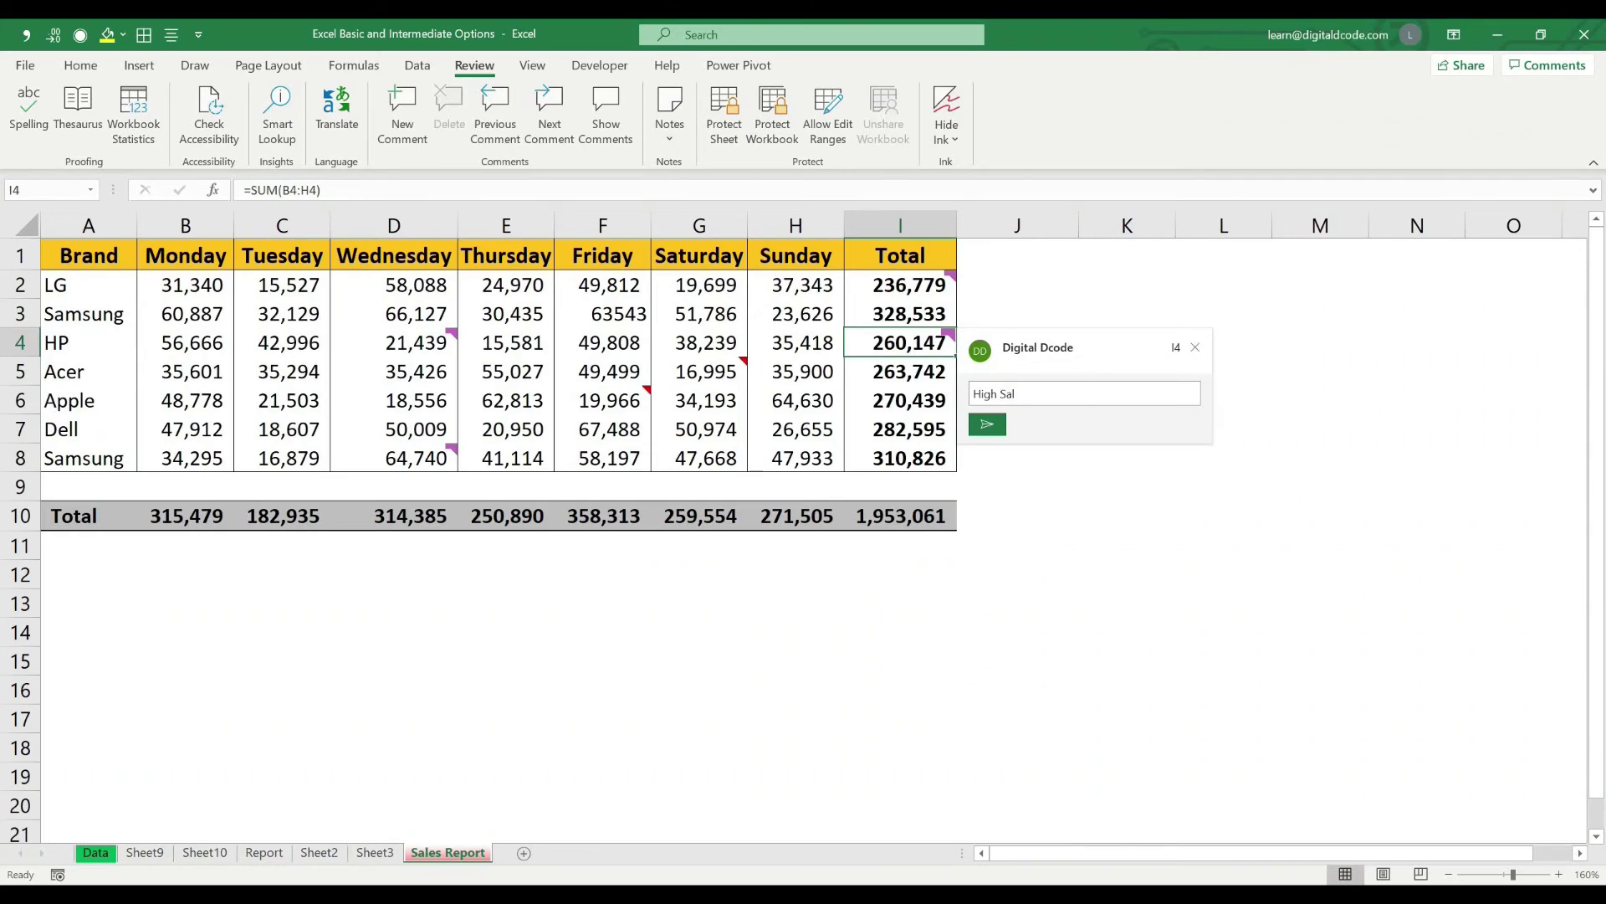
{"action": "key", "text": "Return"}
{"action": "key", "text": "BackSpace"}
{"action": "left_click", "coordinate": [987, 424]}
Post a comment reading "What is the reason for good performance?" on Dell's total in cell I7.
{"action": "left_click", "coordinate": [900, 429]}
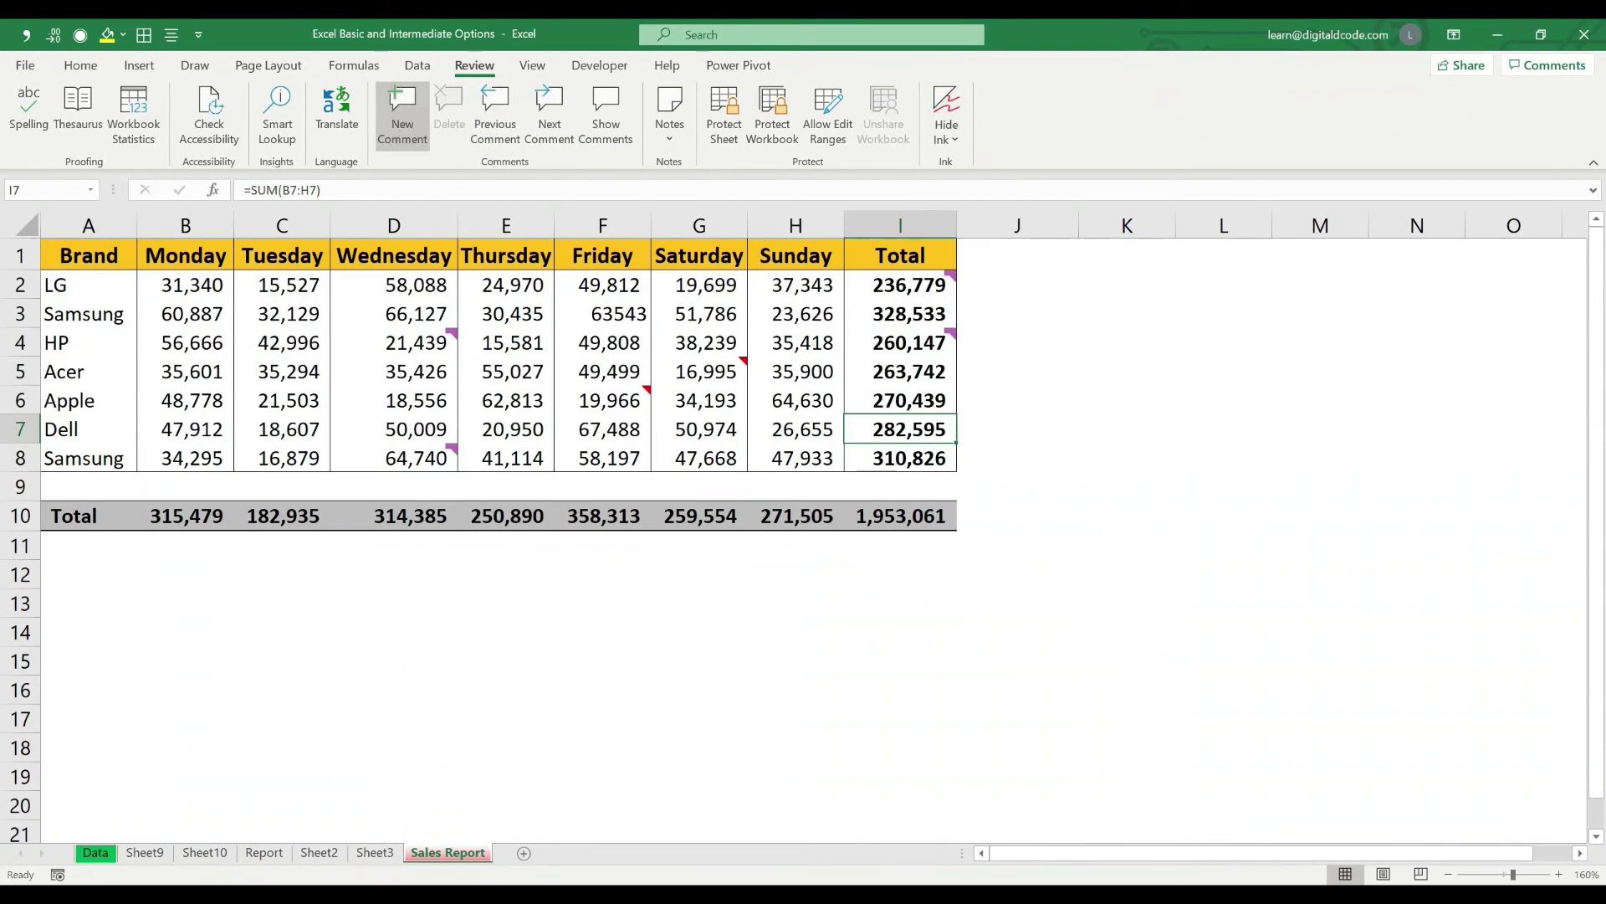
{"action": "left_click", "coordinate": [402, 115]}
{"action": "type", "text": "What "}
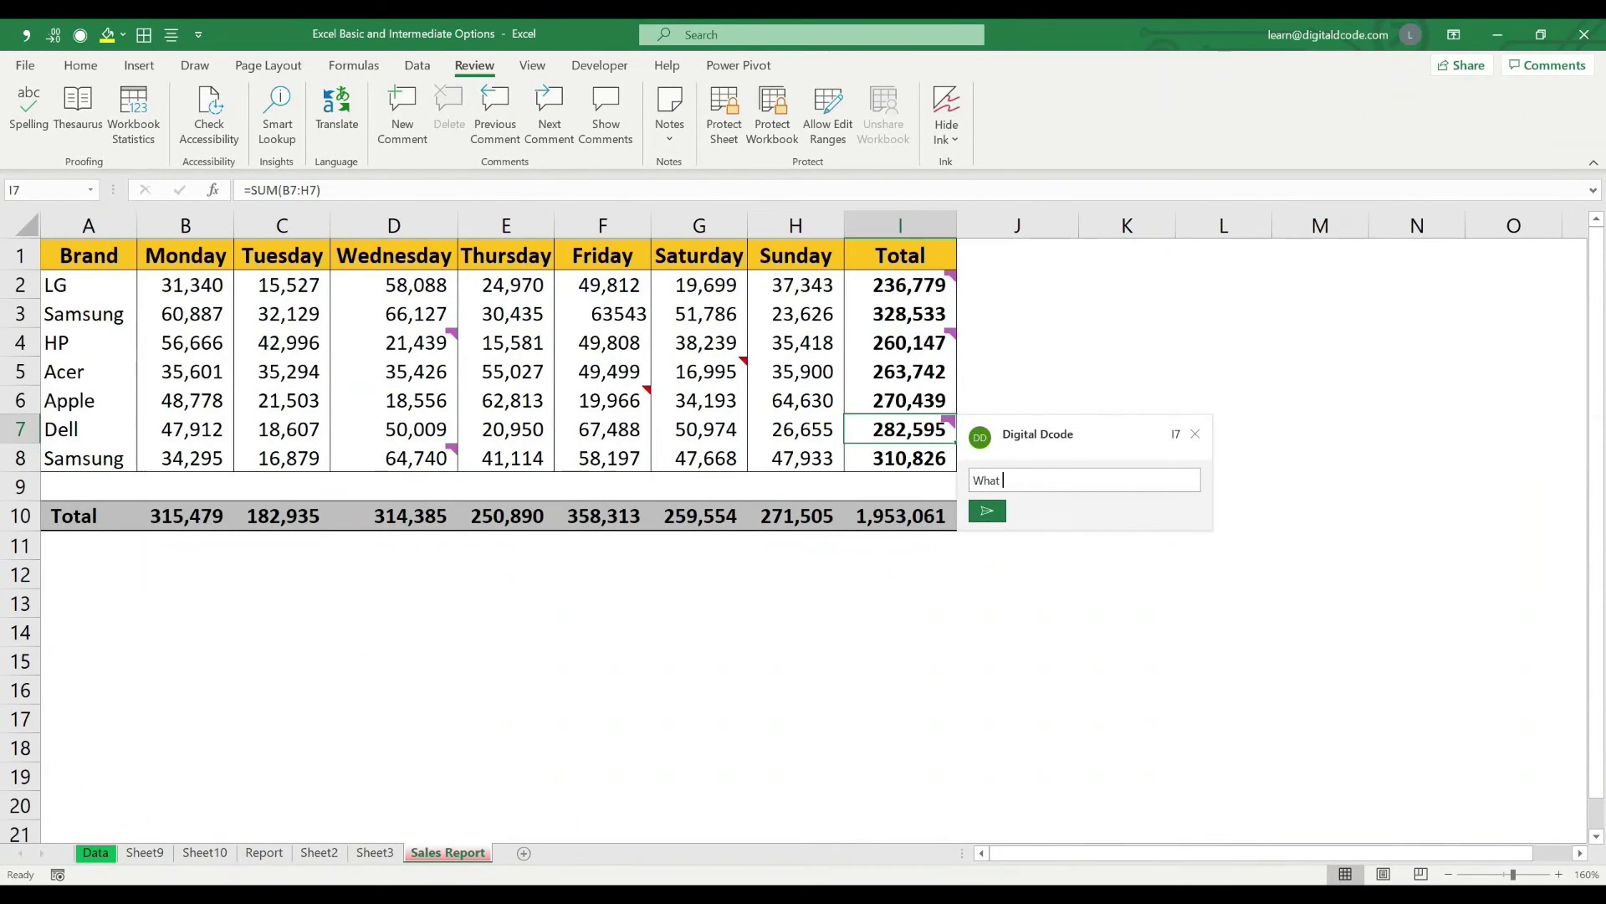
{"action": "type", "text": "is the reason for good performance?"}
{"action": "left_click", "coordinate": [988, 510]}
{"action": "left_click", "coordinate": [1224, 719]}
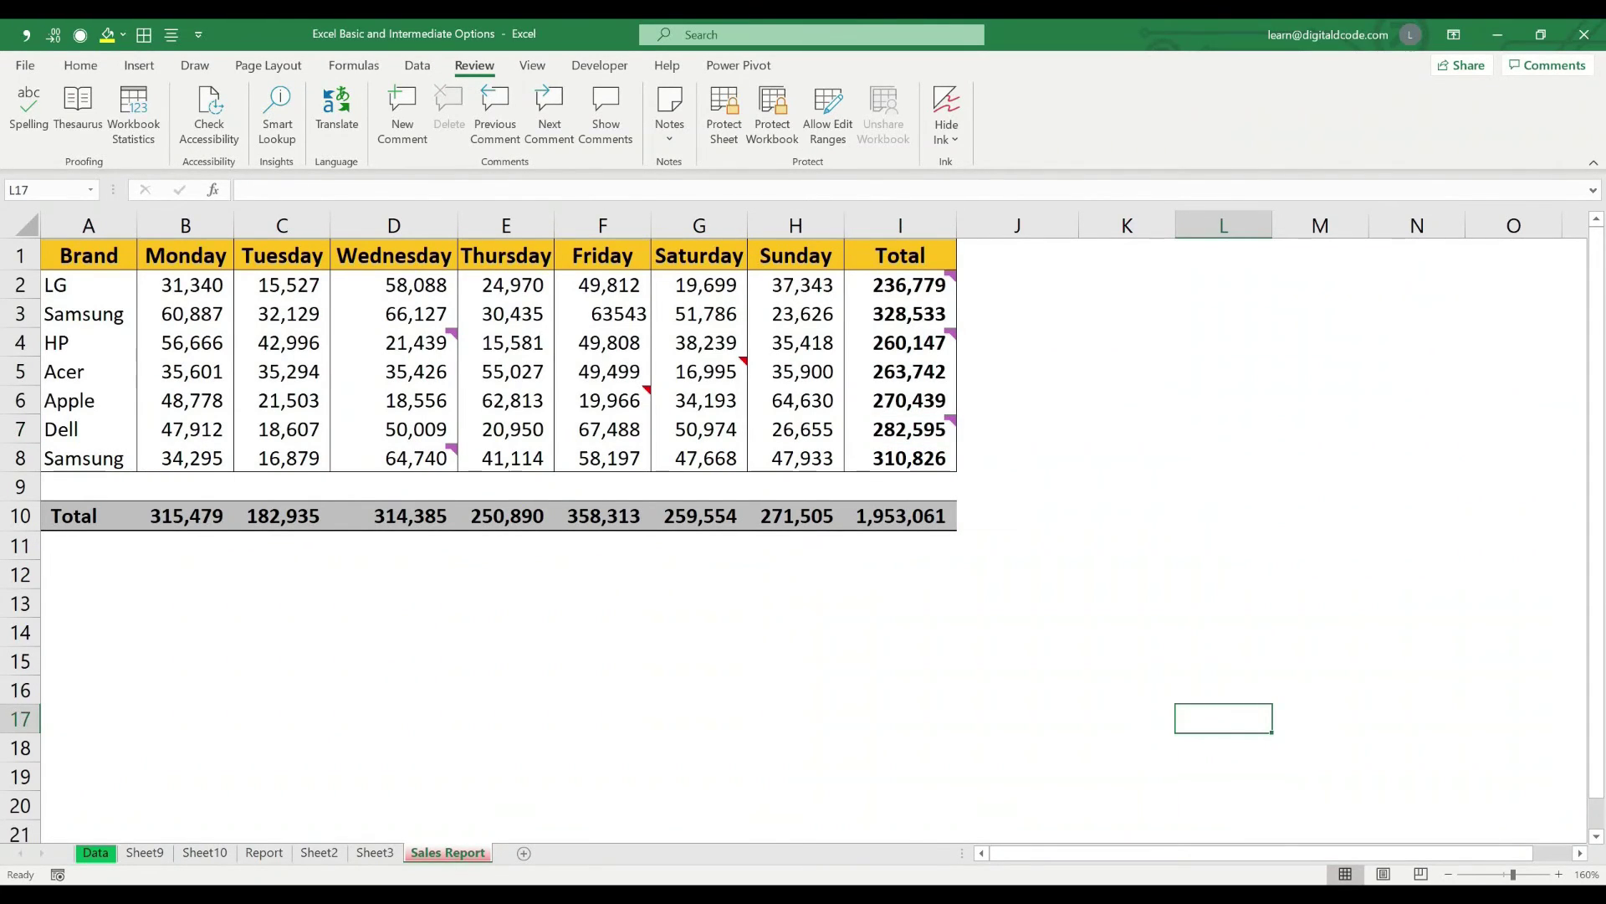
Open a reply to the comment on LG's total in cell I2 and leave it without writing anything.
{"action": "left_click", "coordinate": [900, 286]}
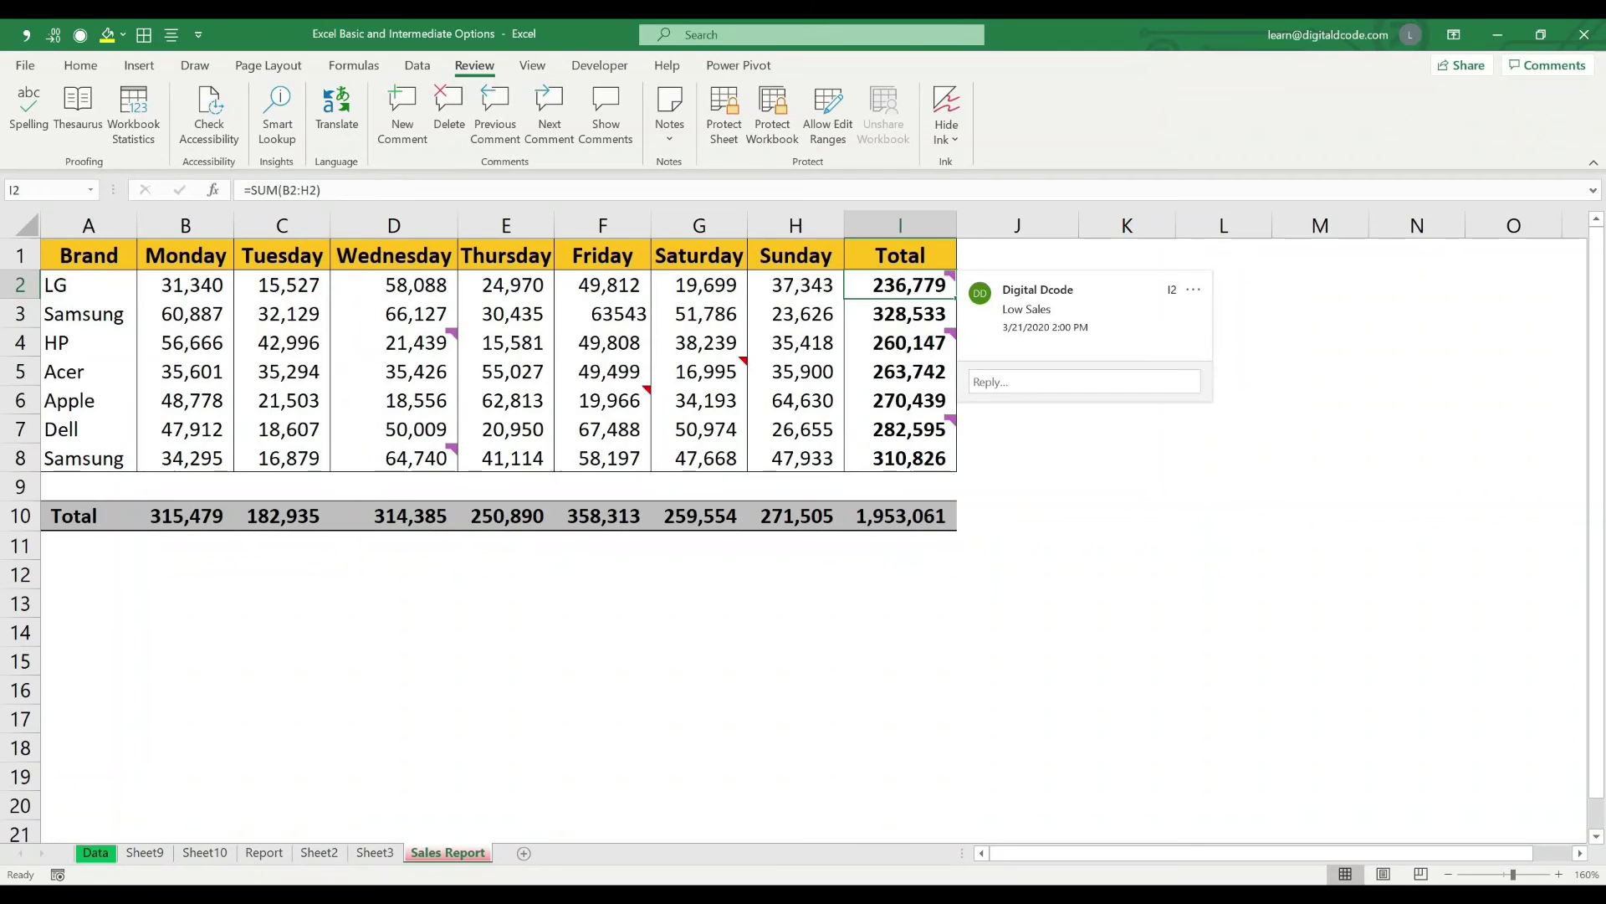
{"action": "mouse_move", "coordinate": [908, 285]}
{"action": "left_click", "coordinate": [1084, 381]}
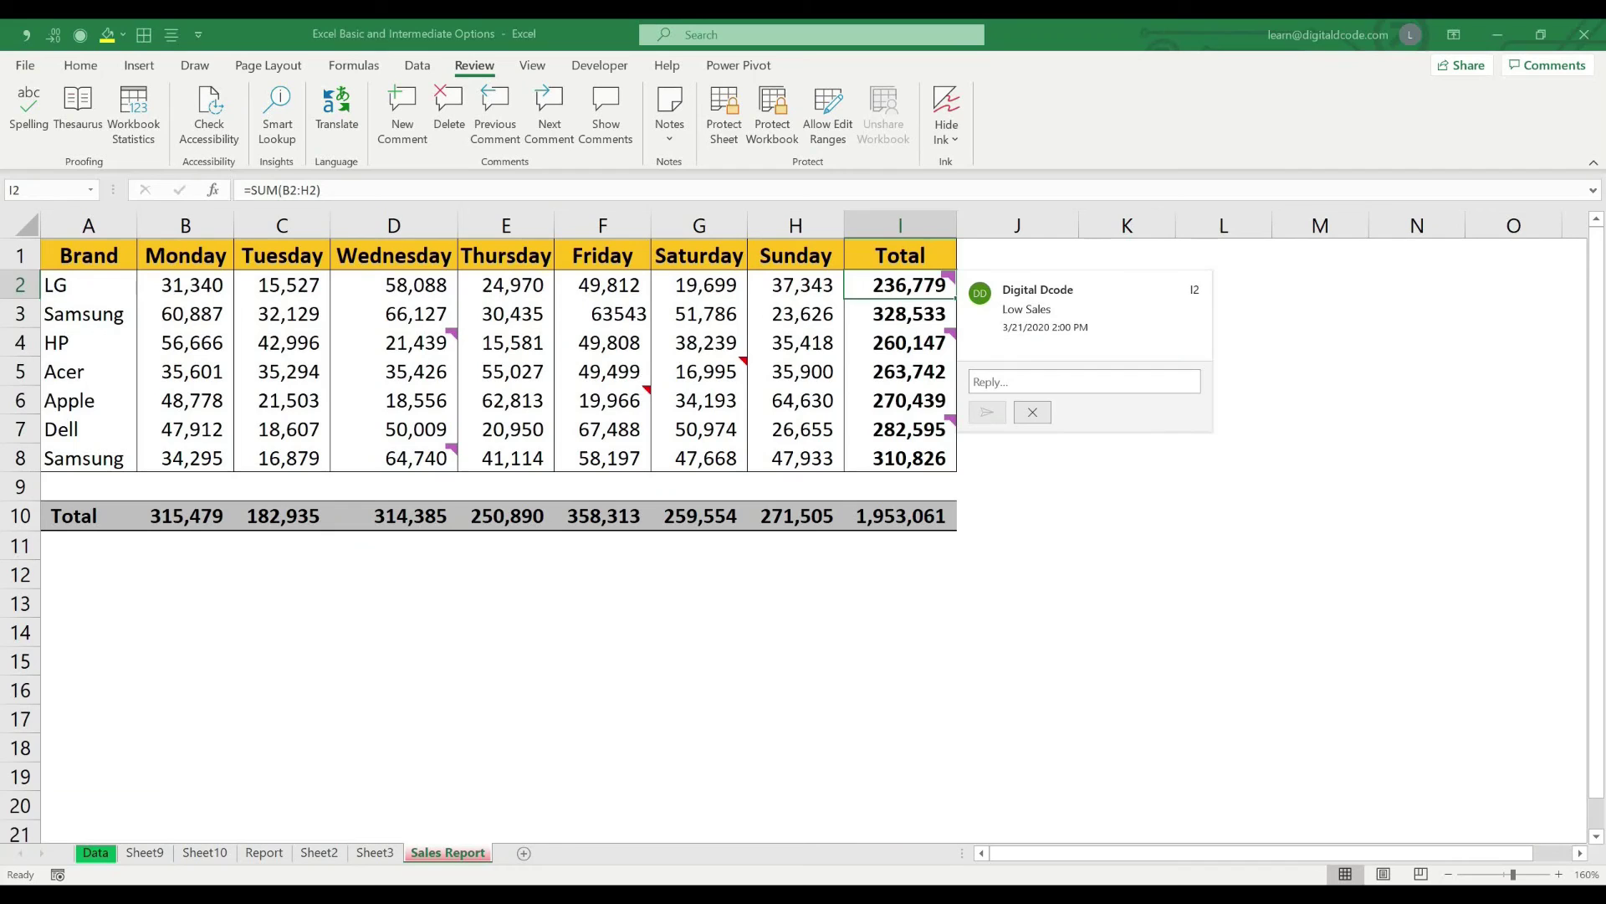
{"action": "left_click", "coordinate": [1017, 515]}
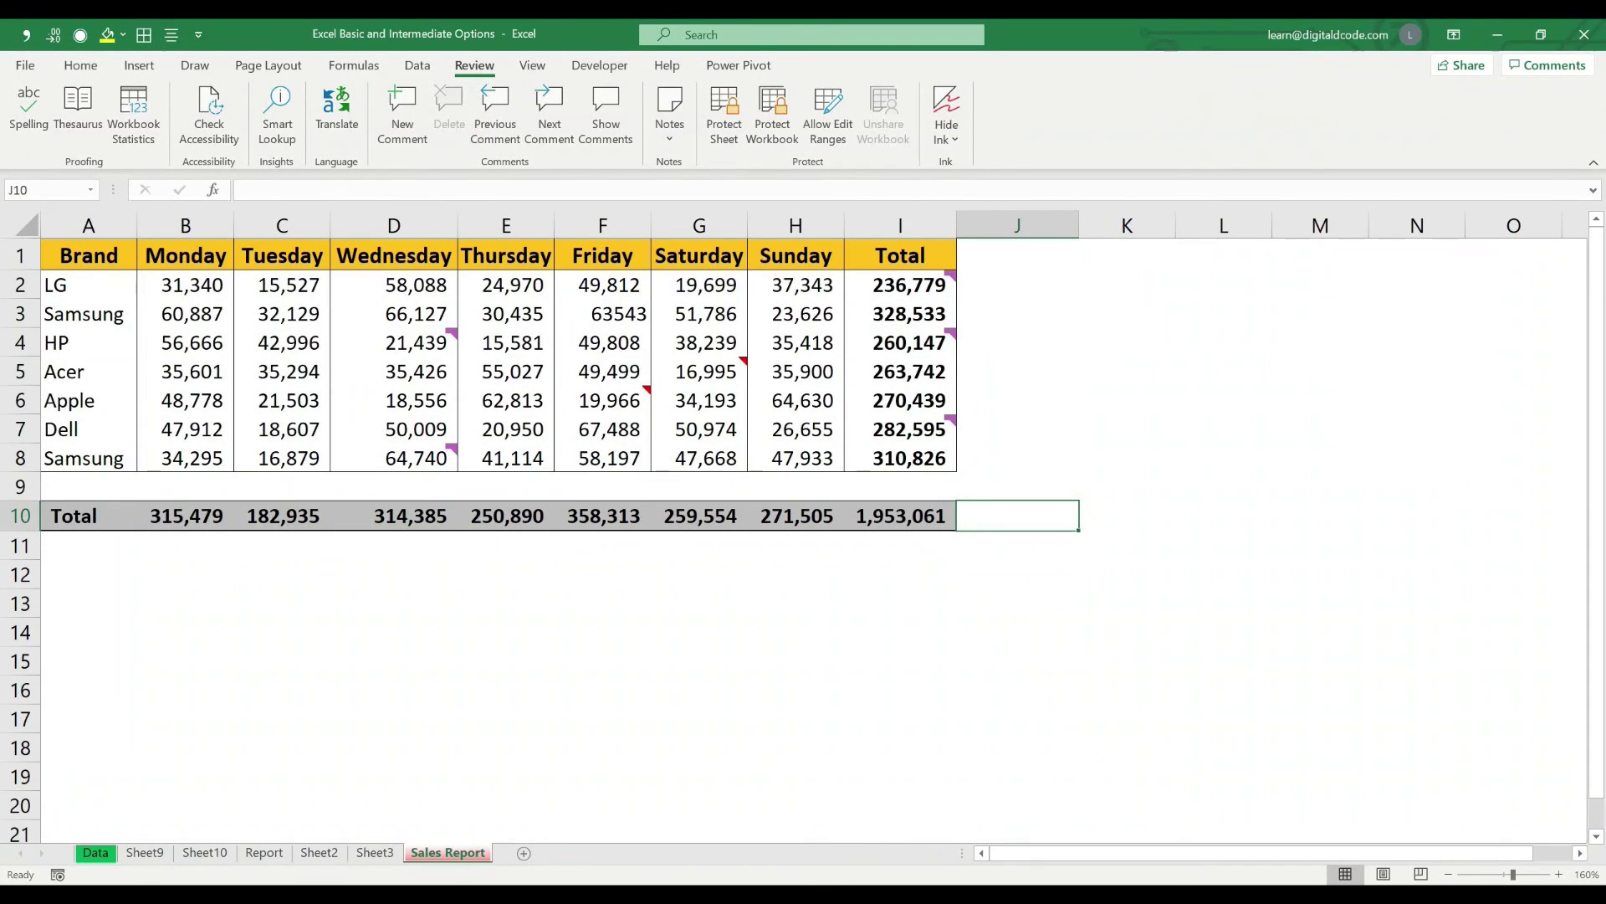
Show the list of all comments on the Sales Report sheet and close it again.
{"action": "left_click", "coordinate": [606, 118]}
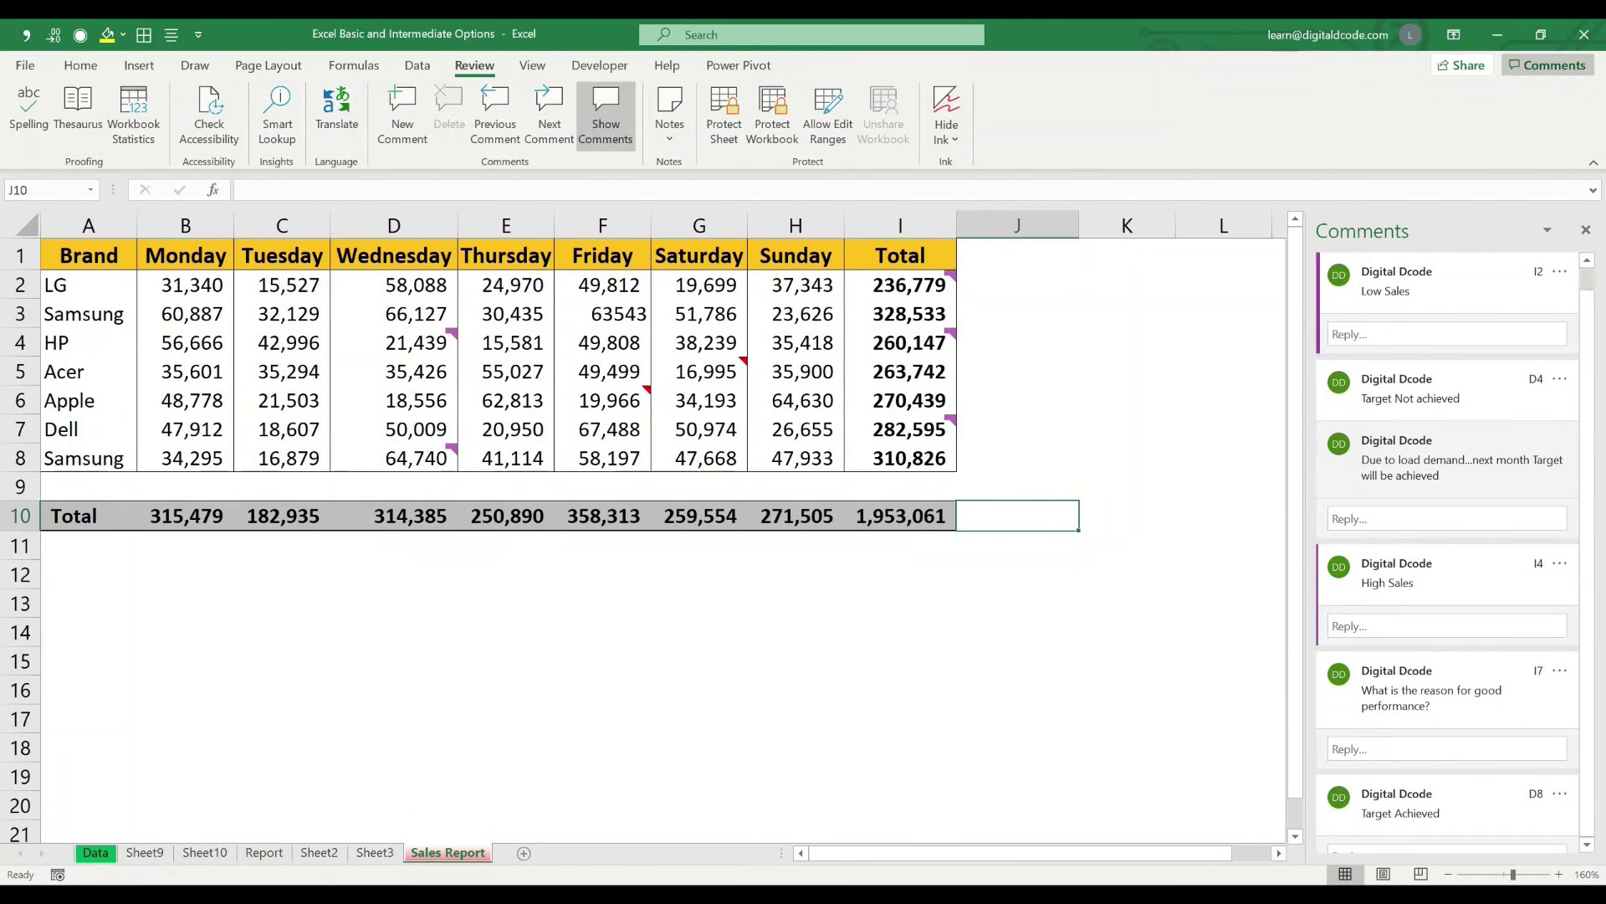
{"action": "left_click", "coordinate": [1585, 230]}
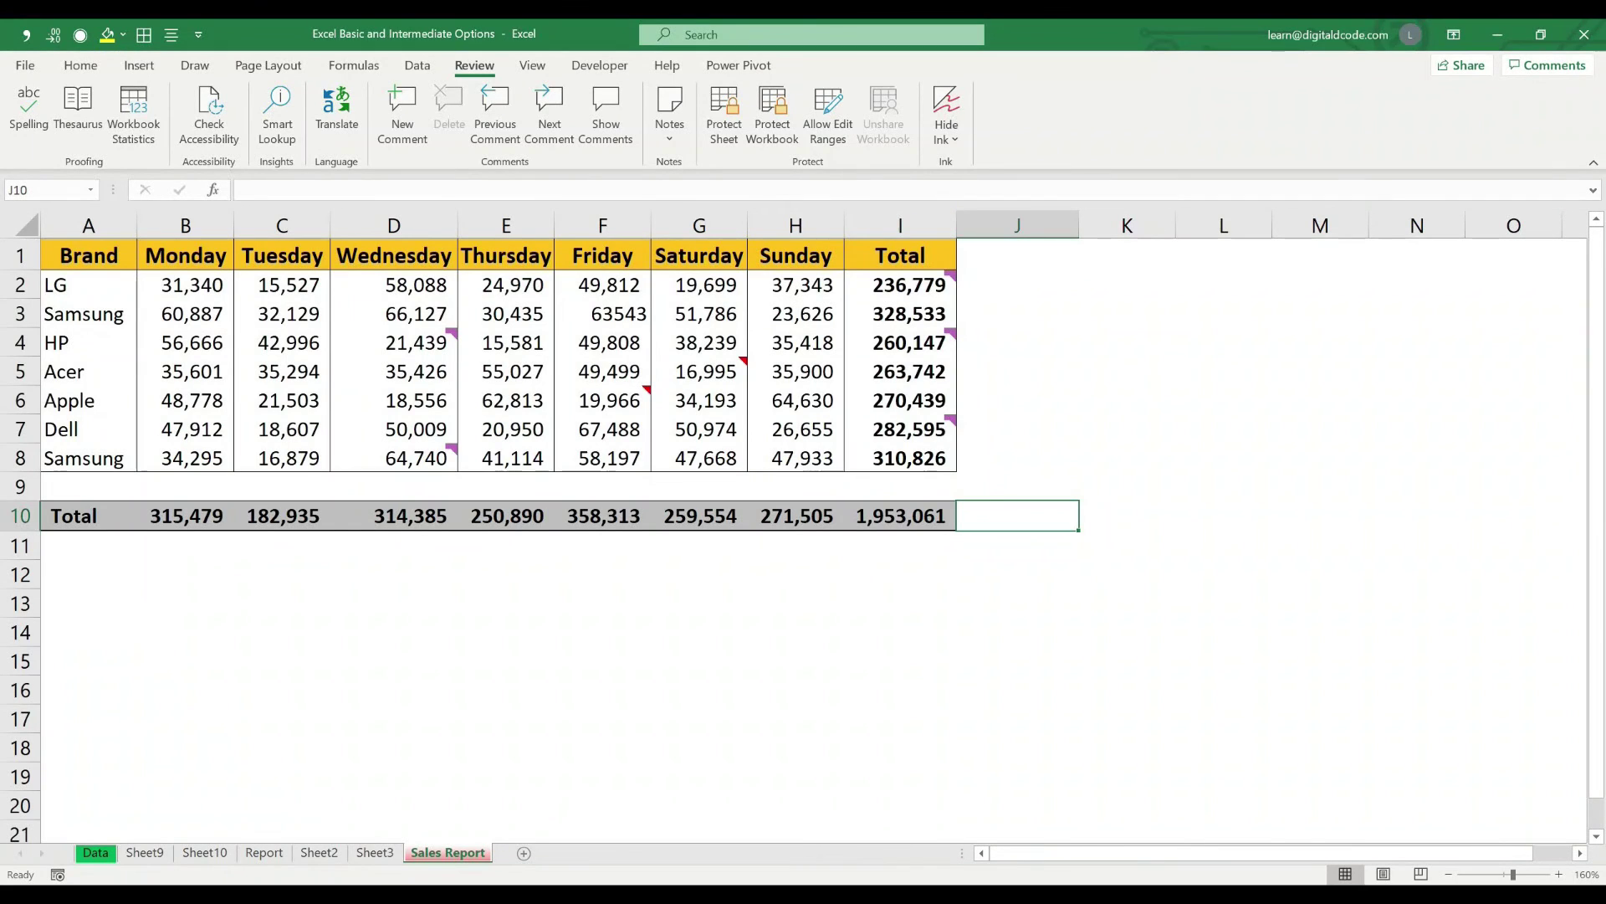
Delete the note on Apple's Friday sales in cell F6.
{"action": "left_click", "coordinate": [649, 389]}
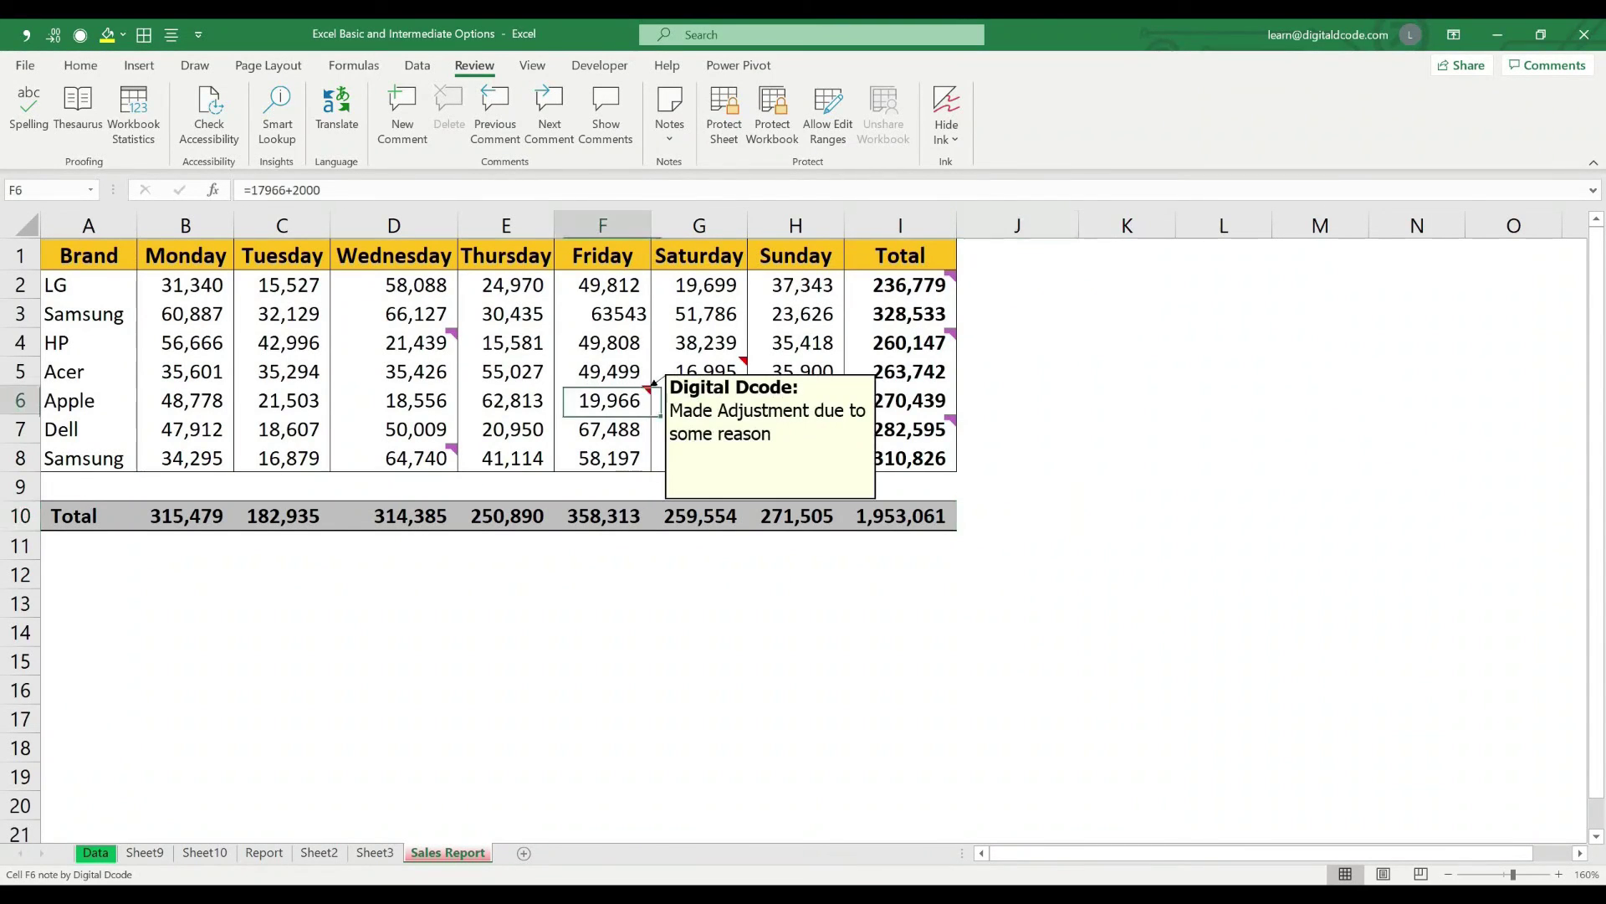
{"action": "right_click", "coordinate": [604, 400]}
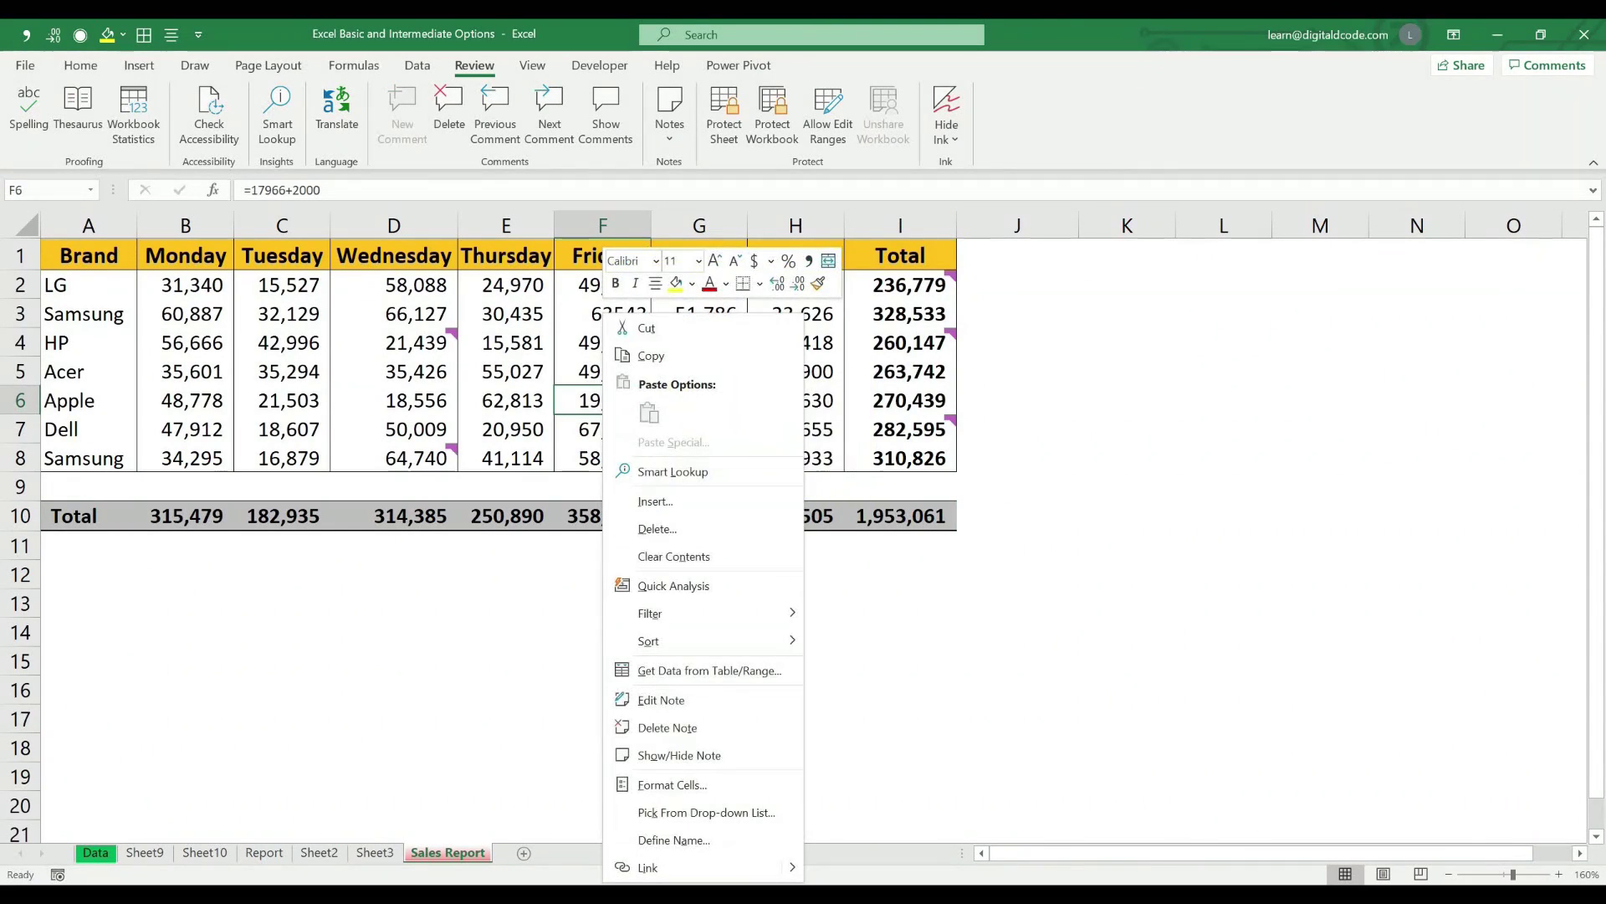
{"action": "left_click", "coordinate": [667, 727]}
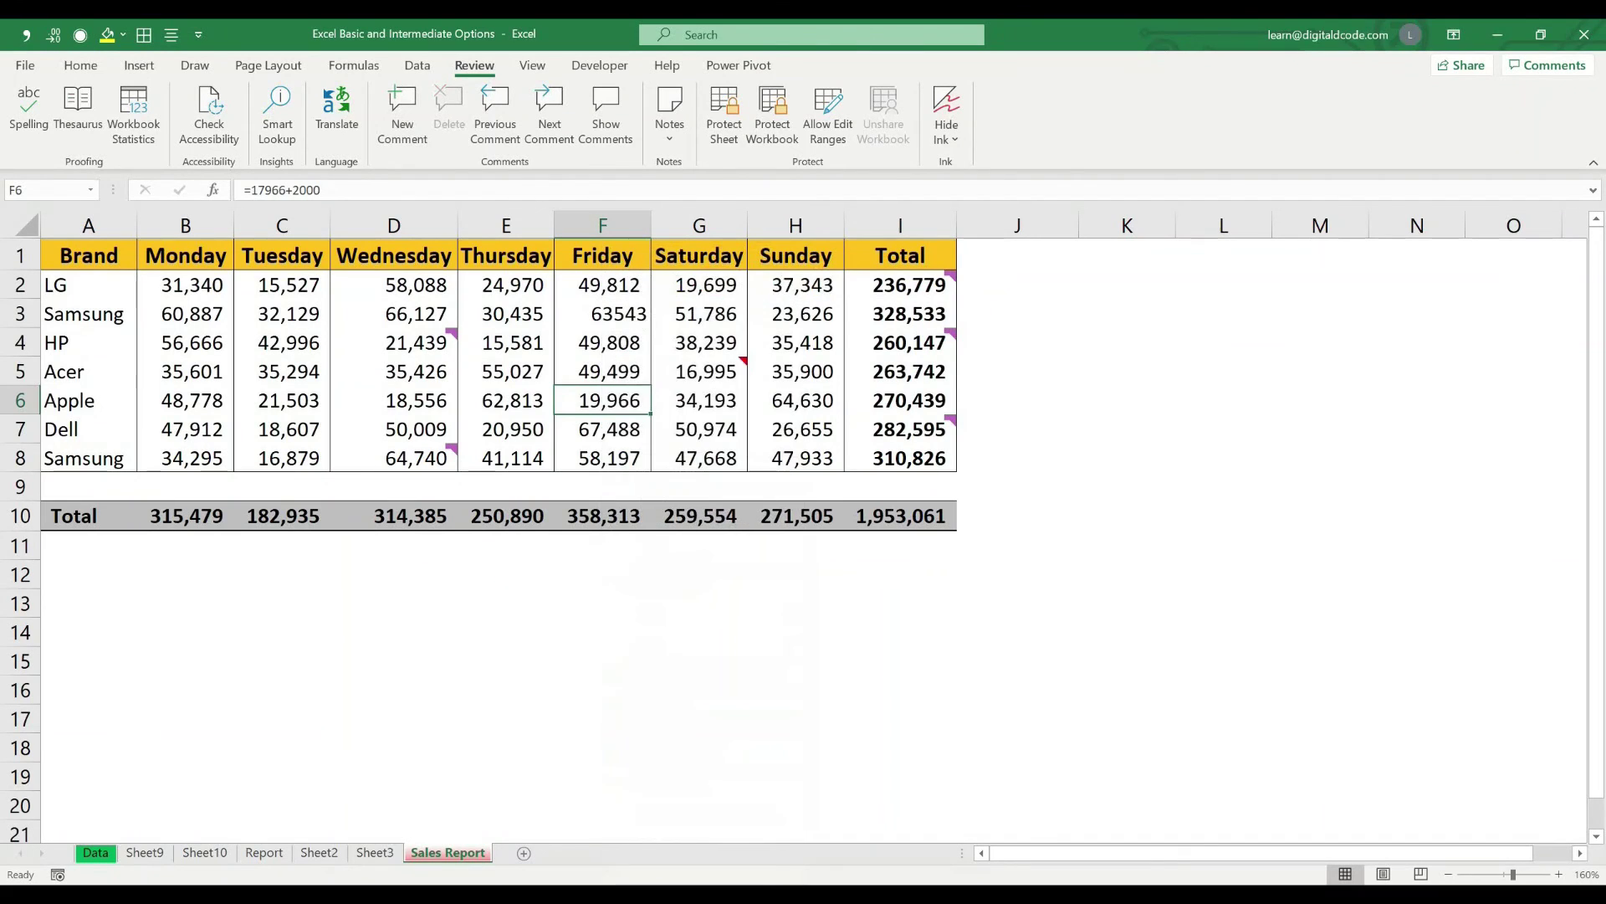
Delete the comment and its reply on HP's Wednesday sales in cell D4.
{"action": "mouse_move", "coordinate": [450, 334]}
{"action": "right_click", "coordinate": [393, 340]}
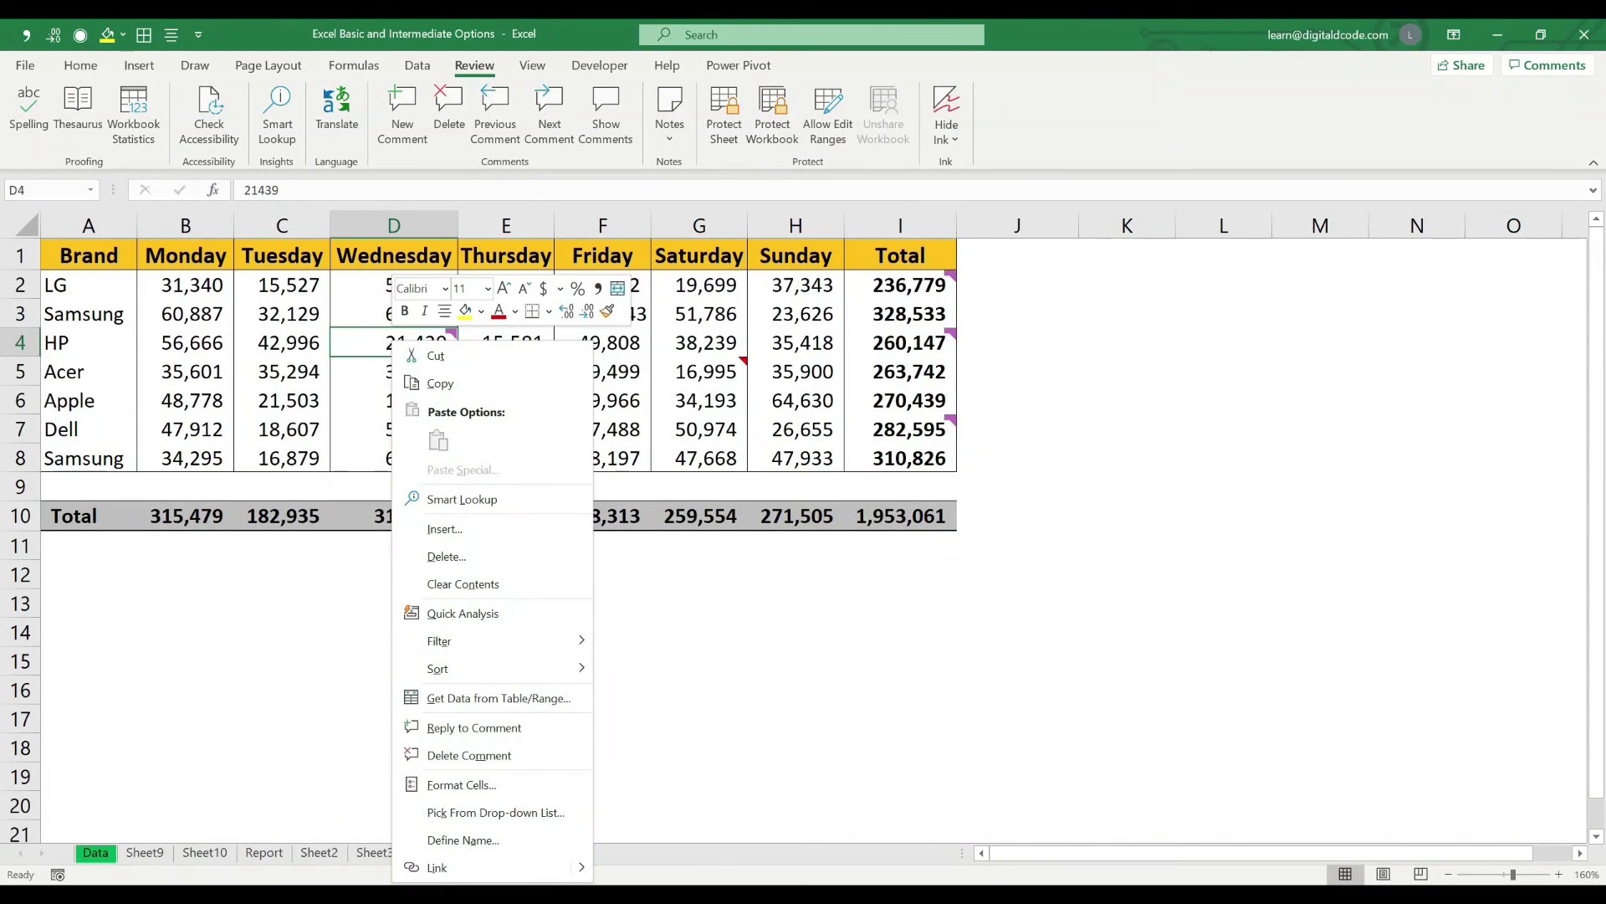
{"action": "left_click", "coordinate": [469, 755]}
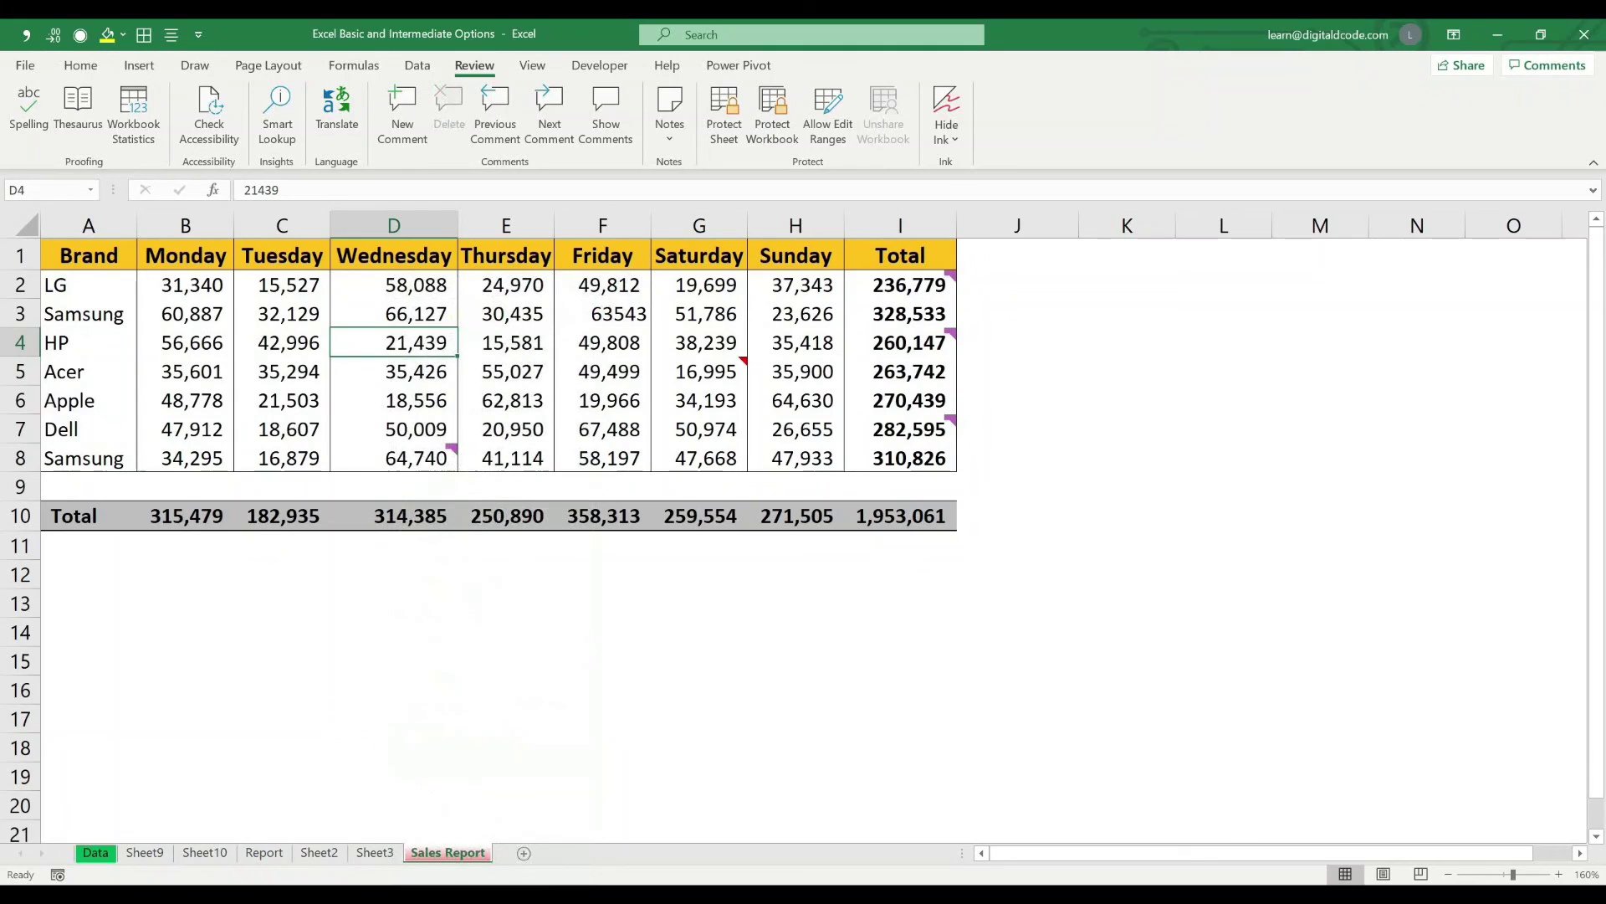
Delete the comment on Dell's total in cell I7.
{"action": "left_click", "coordinate": [900, 429]}
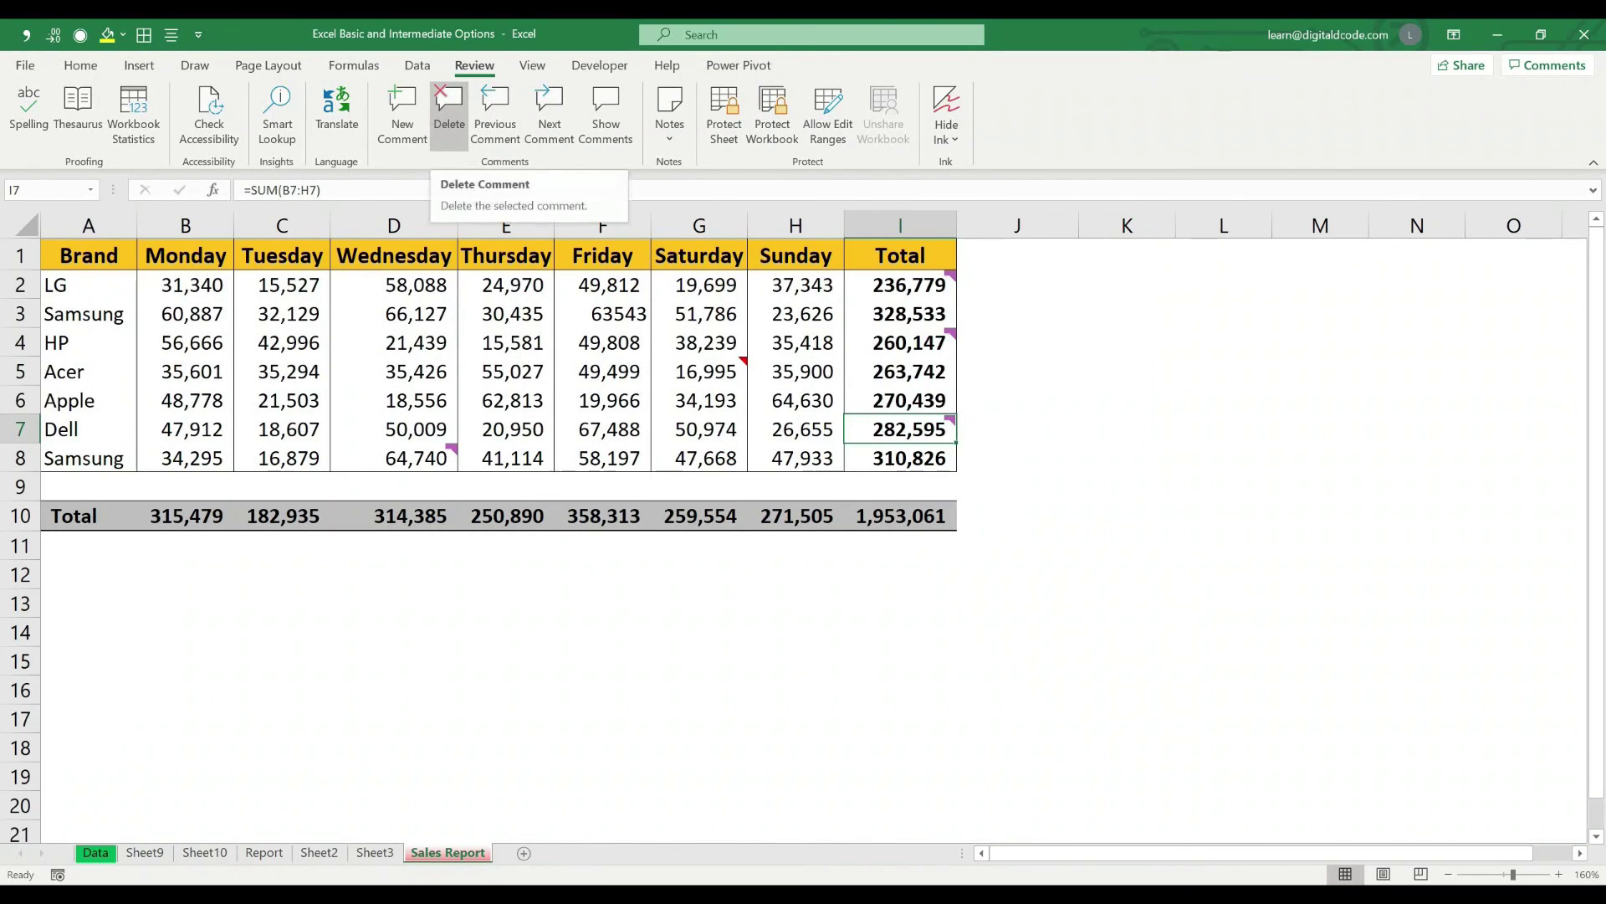
{"action": "left_click", "coordinate": [449, 113]}
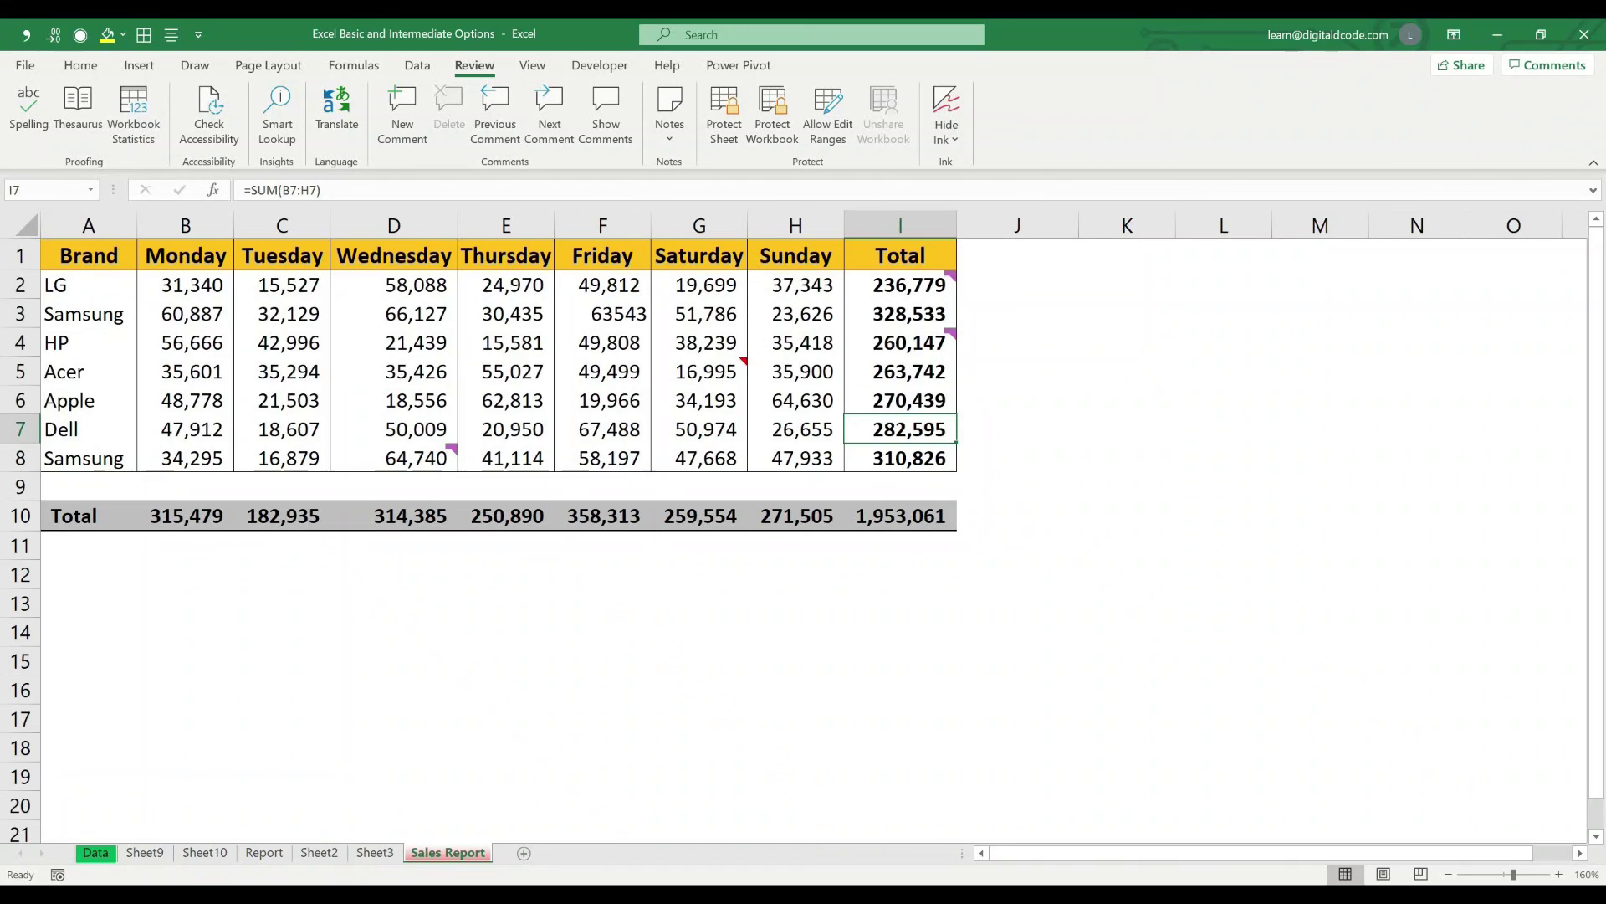
{"action": "mouse_move", "coordinate": [862, 897]}
{"action": "mouse_move", "coordinate": [908, 343]}
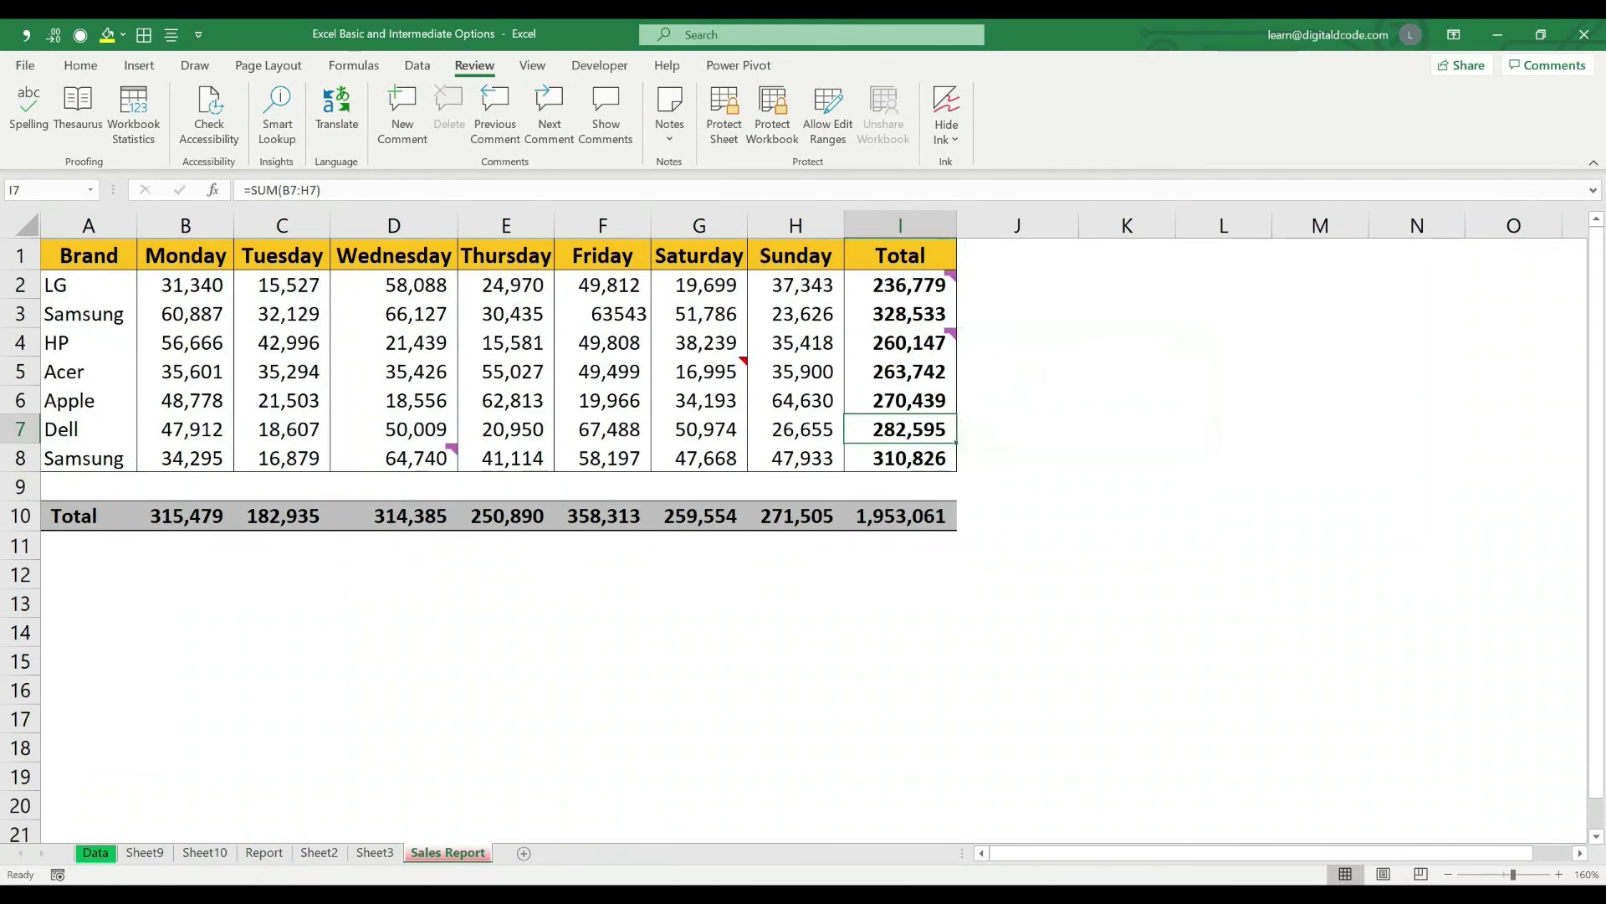